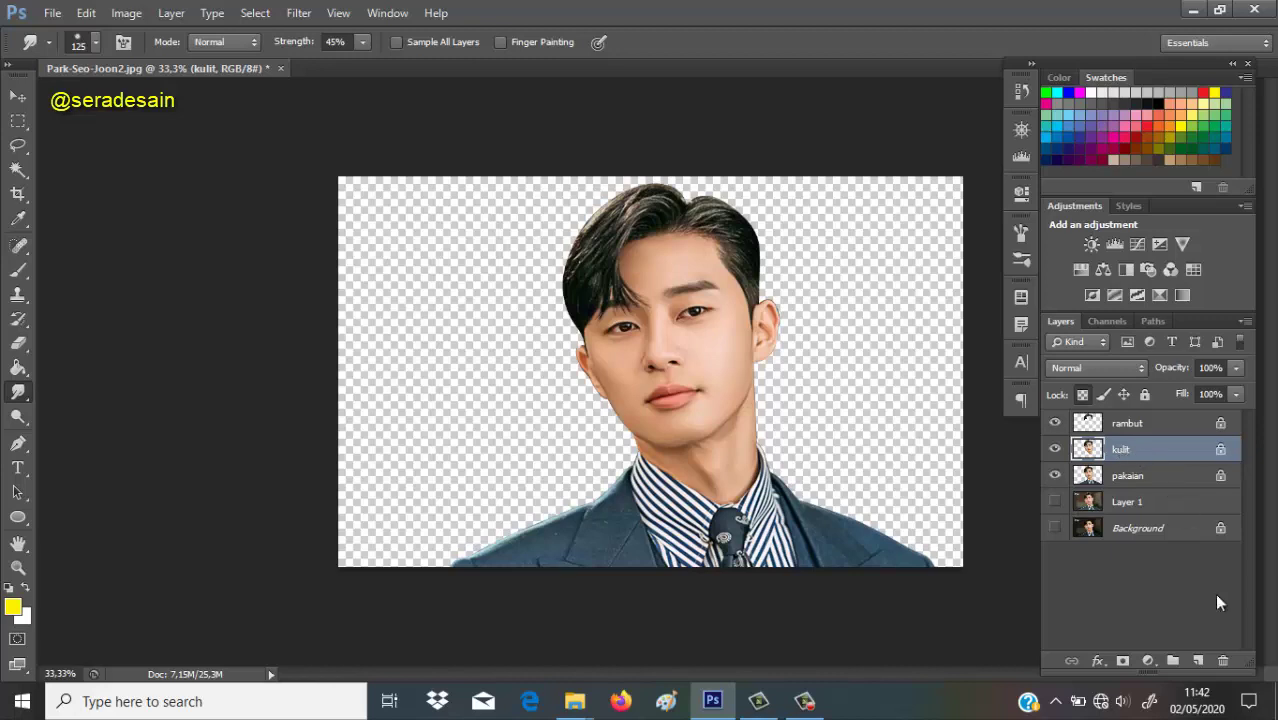
Create a new layer above the kulit layer and clip it to kulit with a clipping mask.
{"action": "left_click", "coordinate": [1199, 661]}
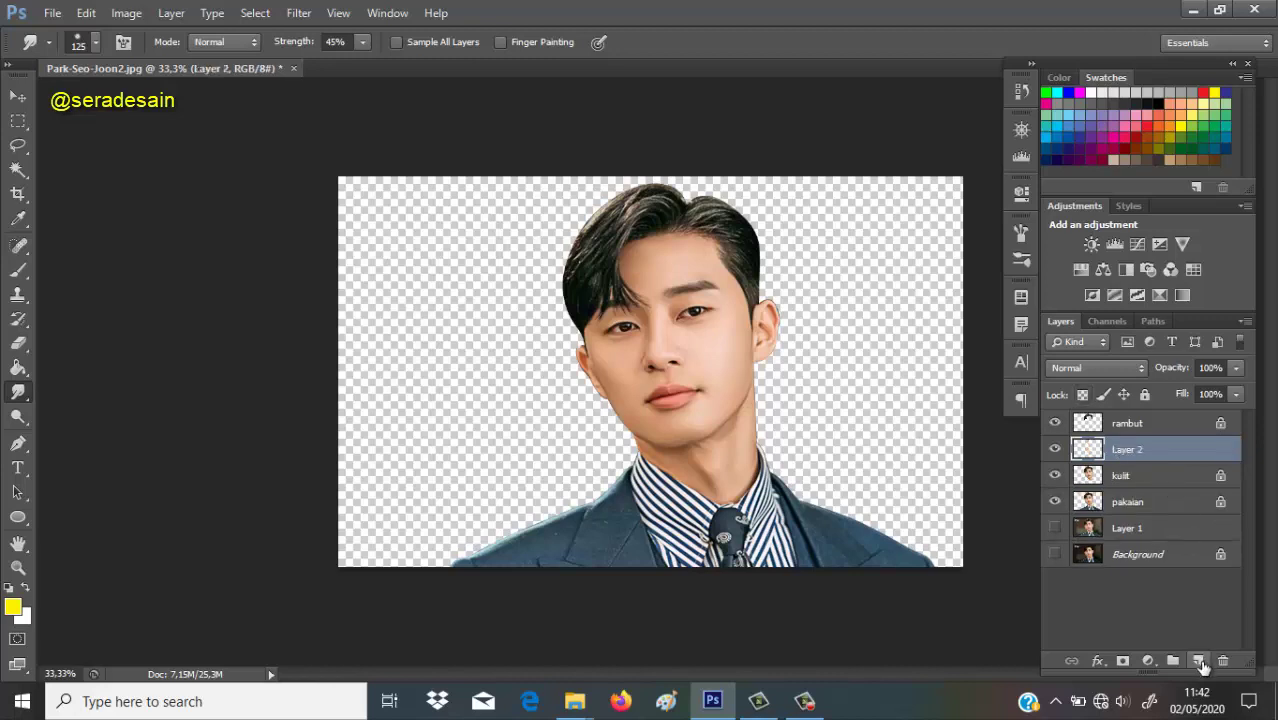
{"action": "right_click", "coordinate": [1180, 464]}
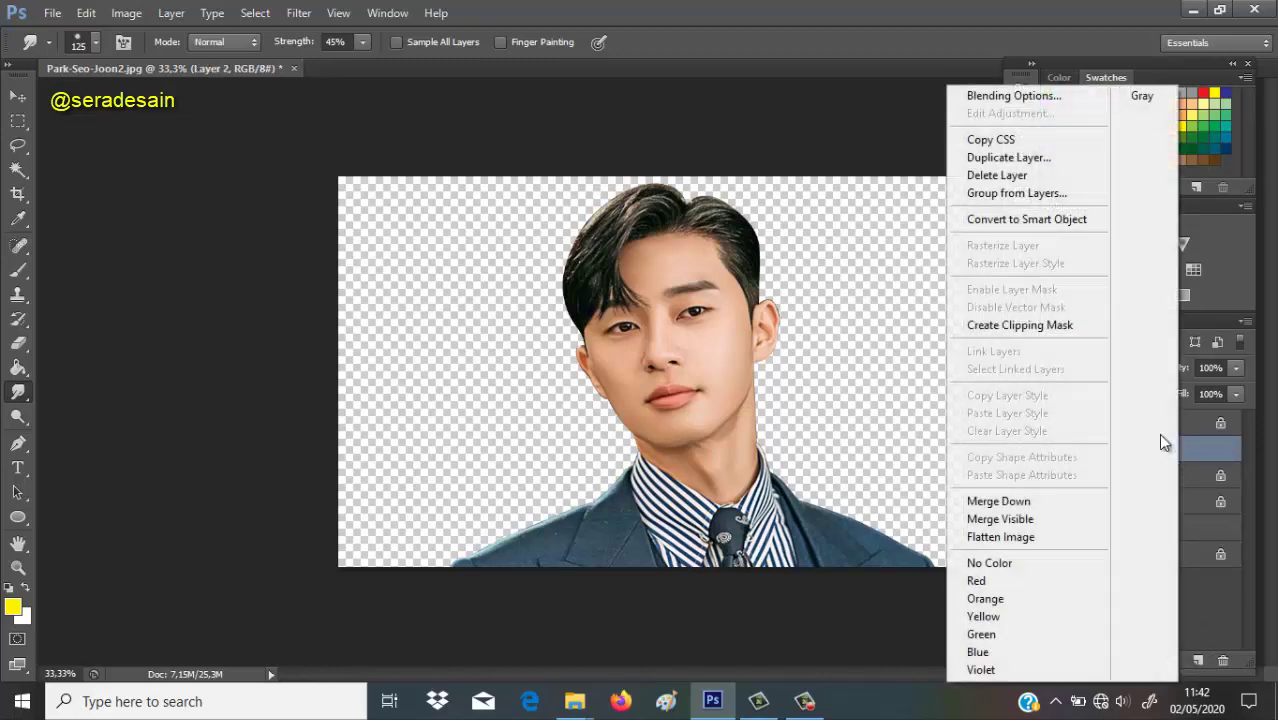
{"action": "left_click", "coordinate": [1012, 321]}
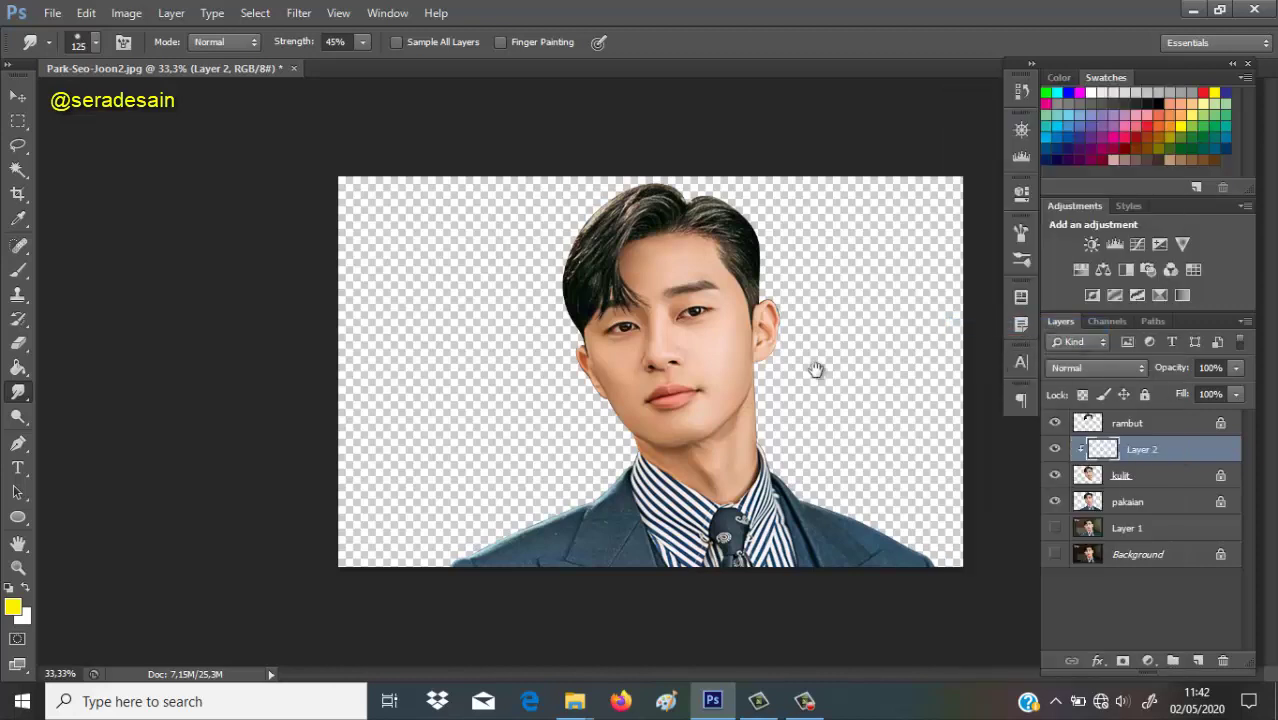
{"action": "key", "text": "ctrl+plus"}
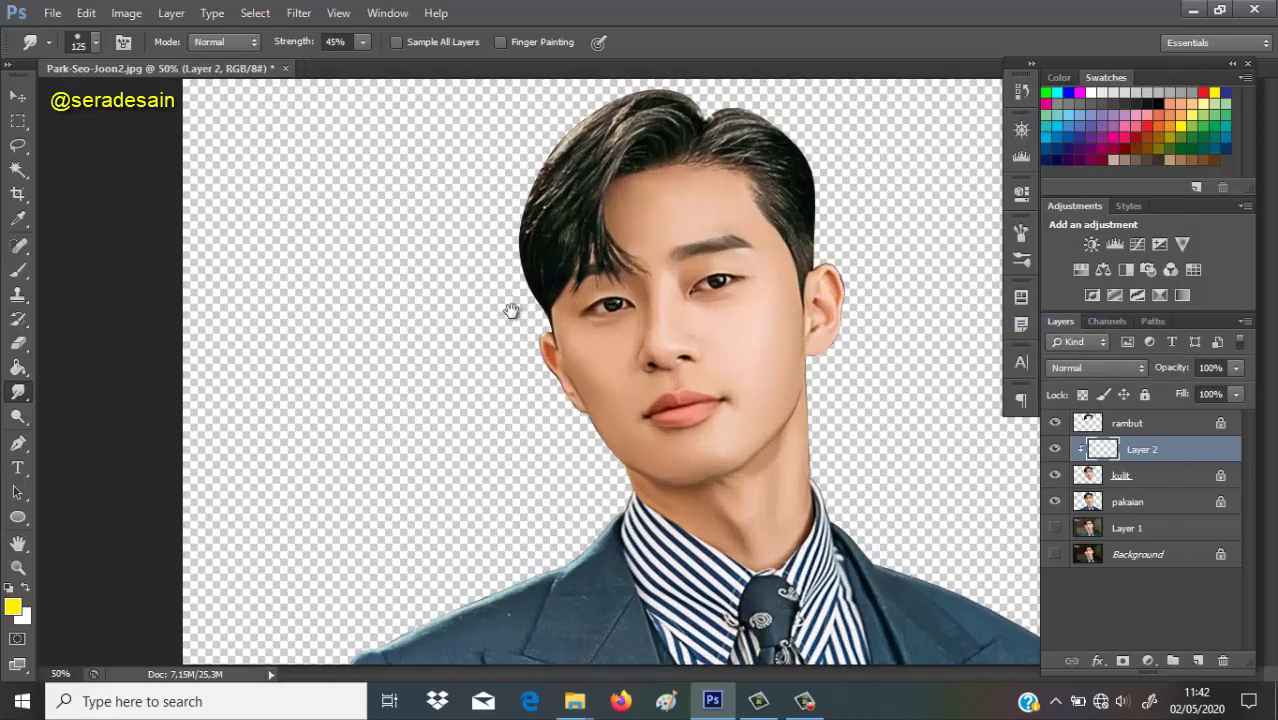
Set the foreground color to the peach skin tone #facbae.
{"action": "left_click", "coordinate": [13, 607]}
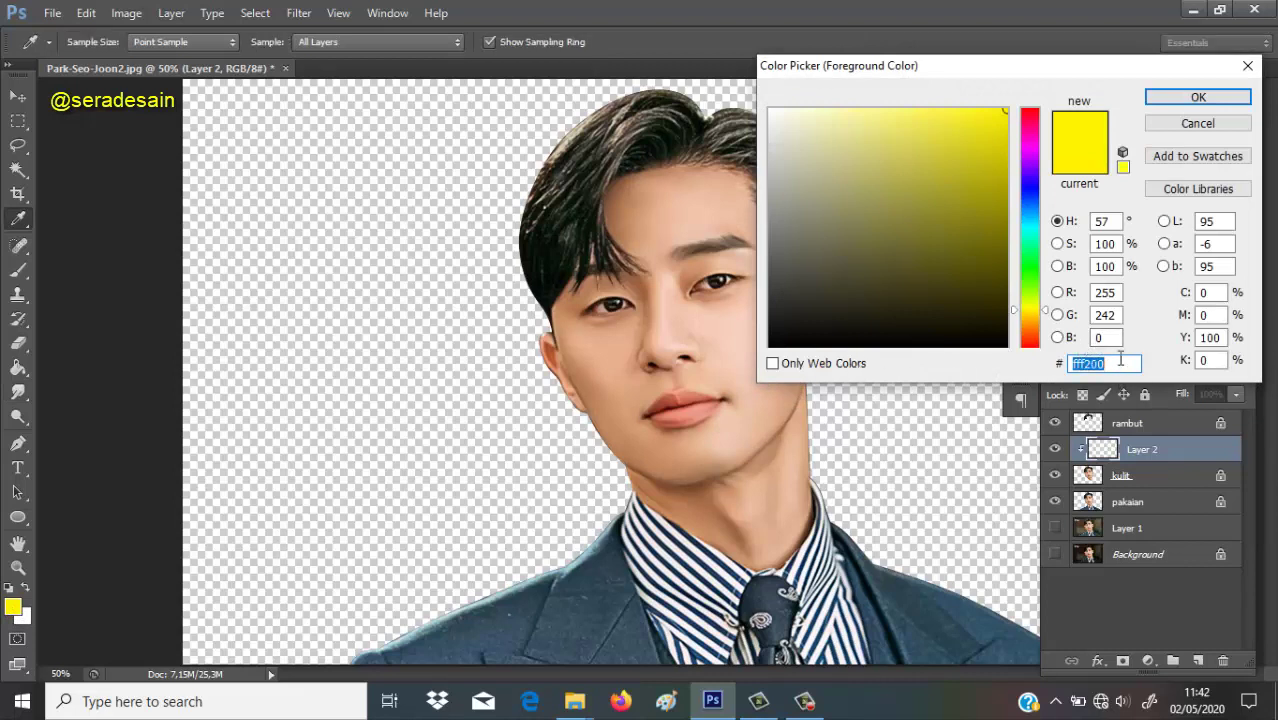
{"action": "type", "text": "facbae"}
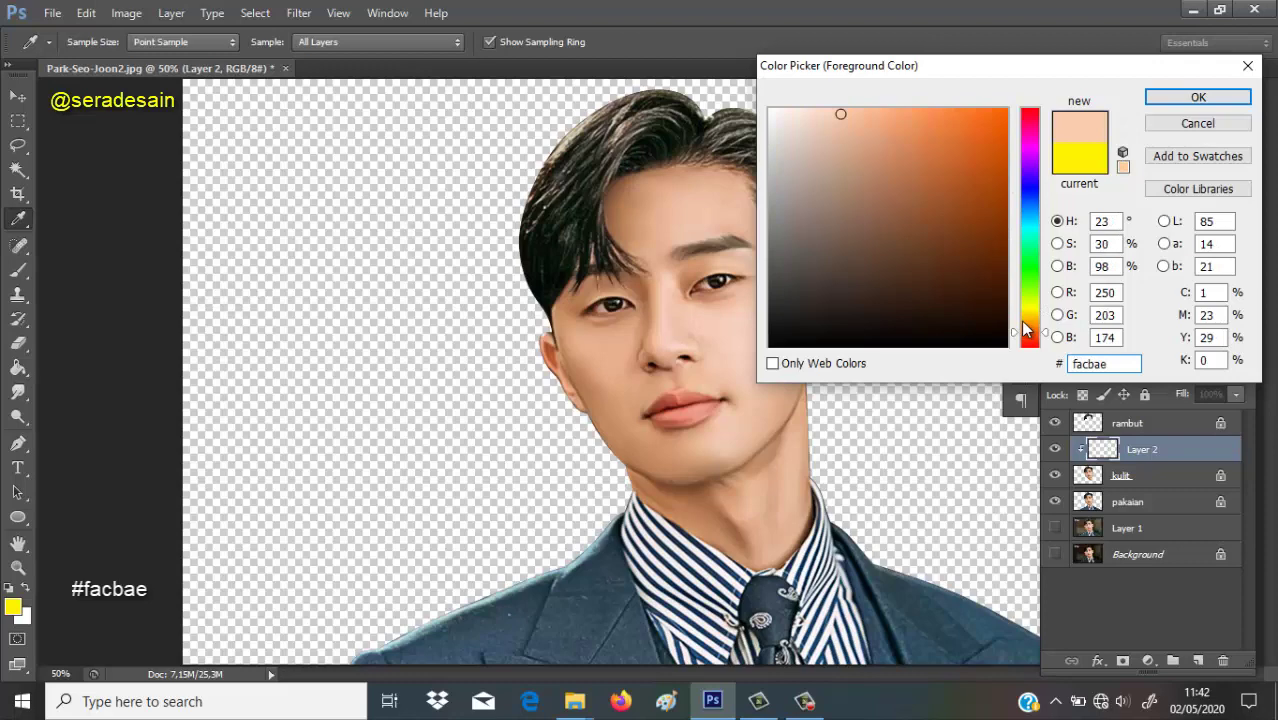
{"action": "key", "text": "Return"}
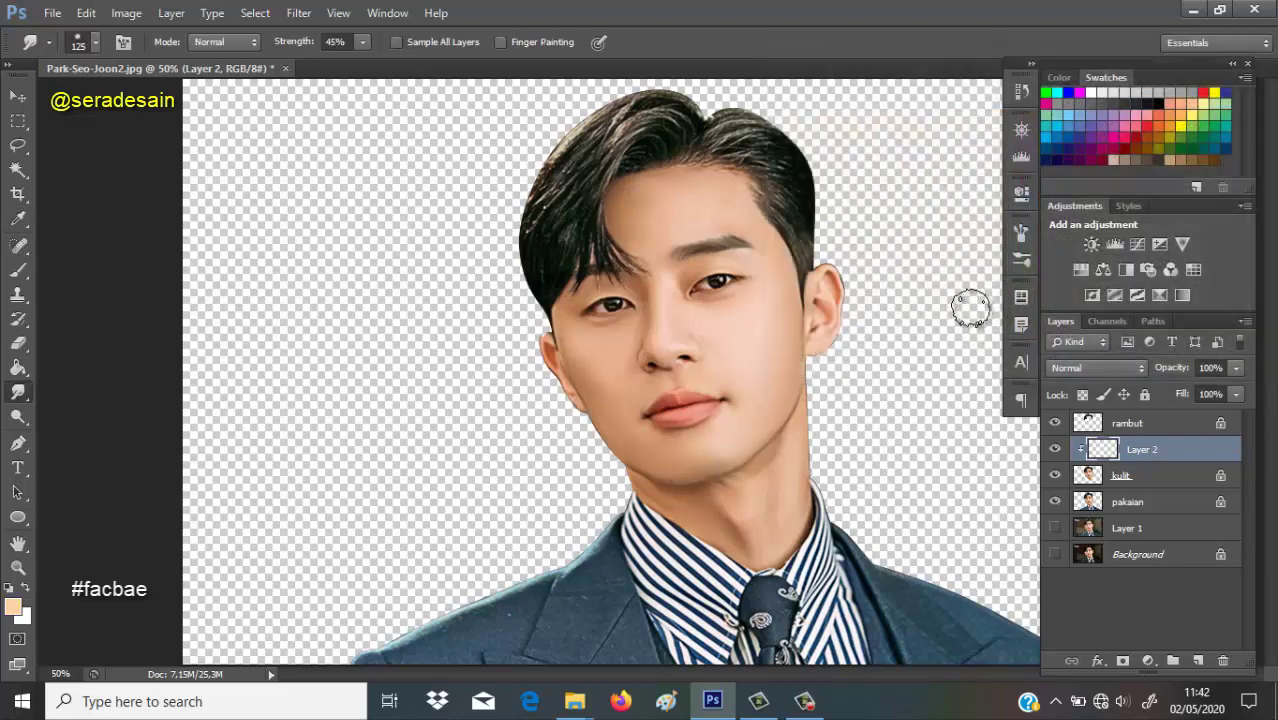
Fill the clipped layer above kulit with the foreground color using the Paint Bucket tool.
{"action": "left_click", "coordinate": [20, 368]}
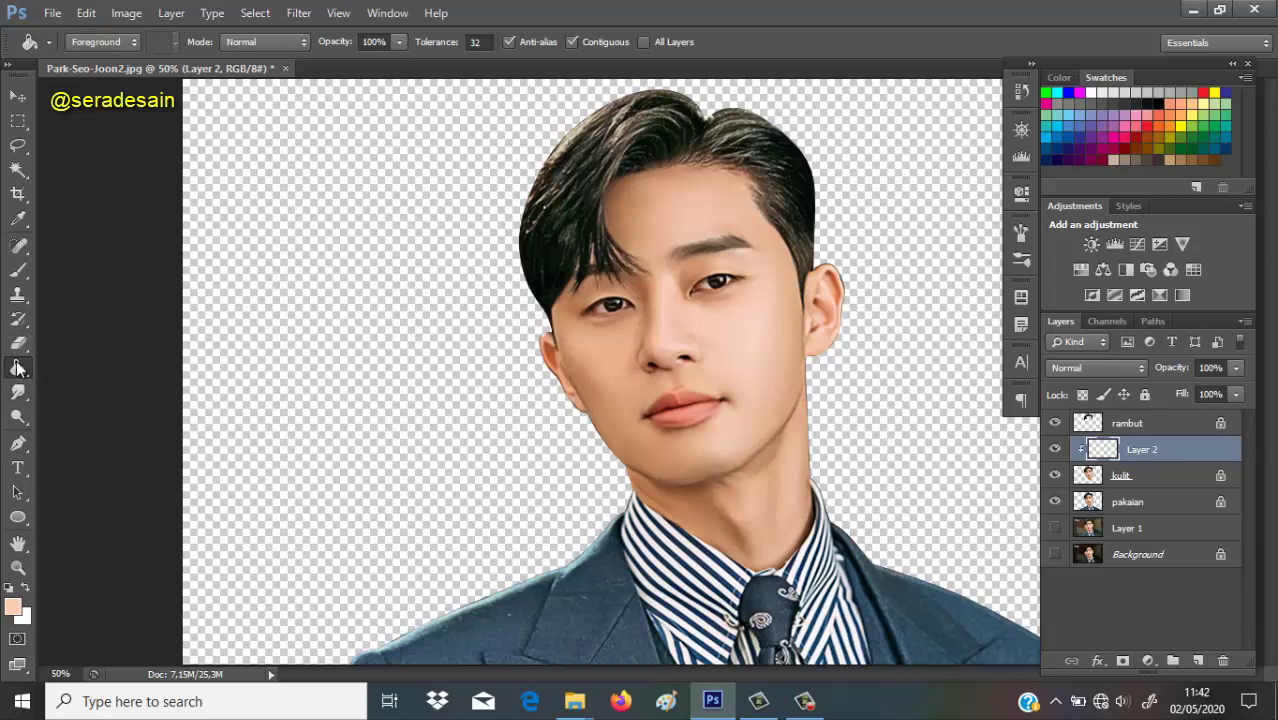
{"action": "left_click", "coordinate": [17, 371]}
{"action": "left_click", "coordinate": [95, 365]}
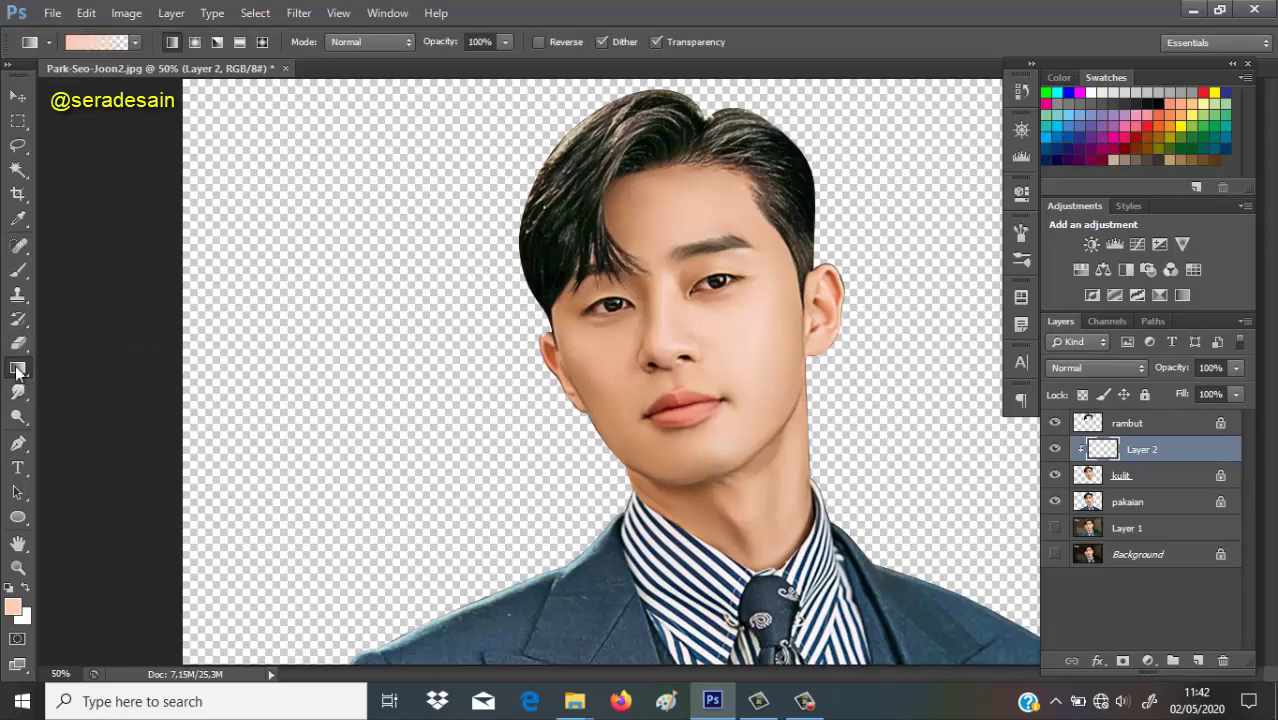
{"action": "left_click", "coordinate": [17, 371]}
{"action": "left_click", "coordinate": [75, 382]}
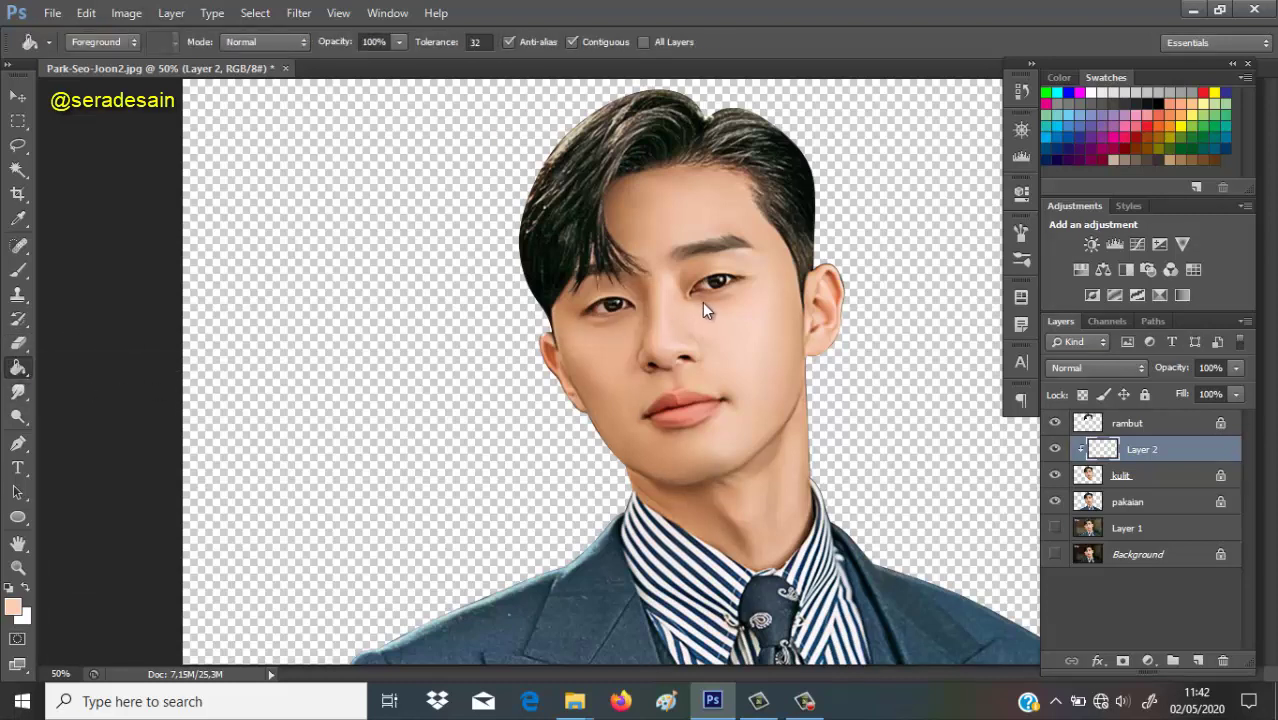
{"action": "left_click", "coordinate": [890, 352]}
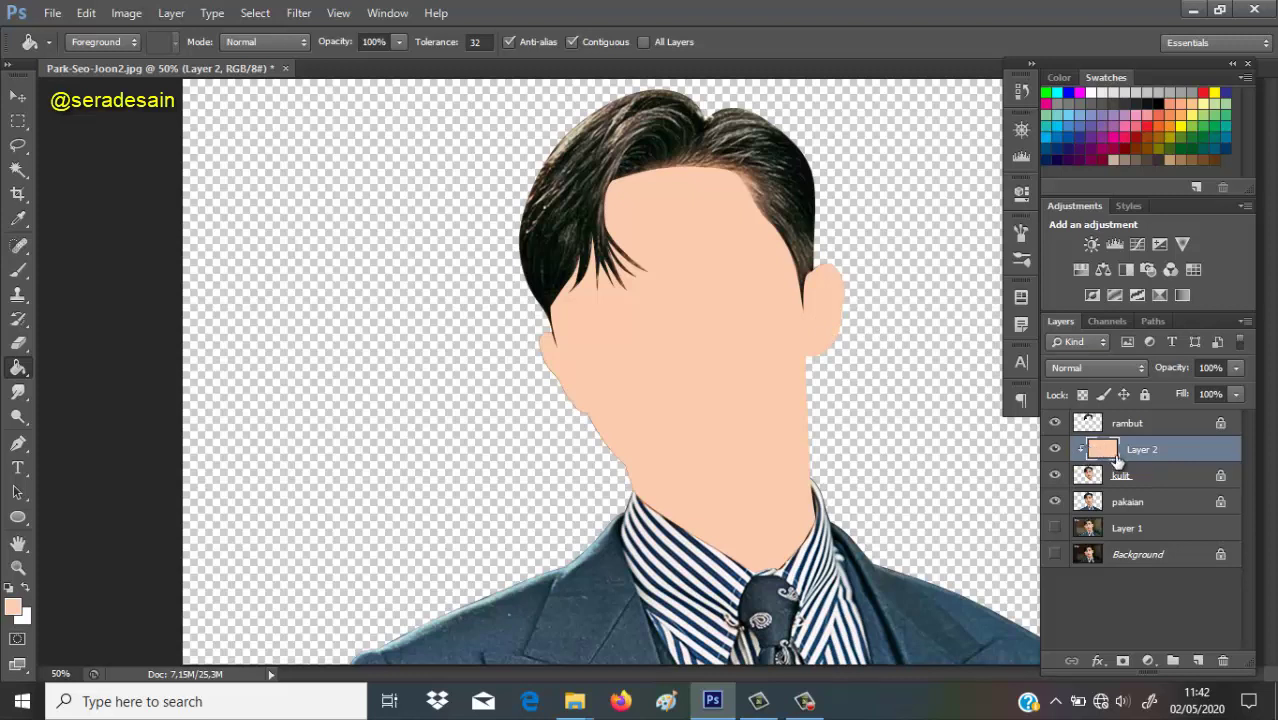
{"action": "left_click", "coordinate": [1088, 476], "text": "ctrl"}
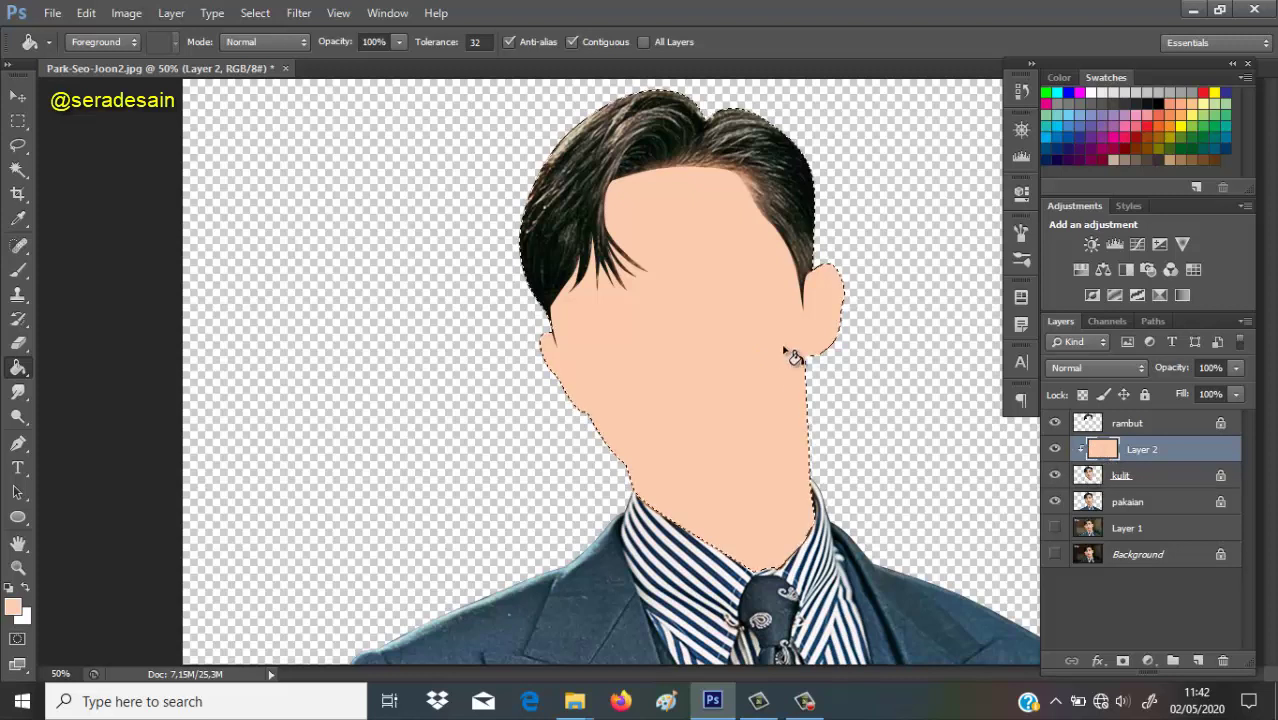
{"action": "key", "text": "ctrl+d"}
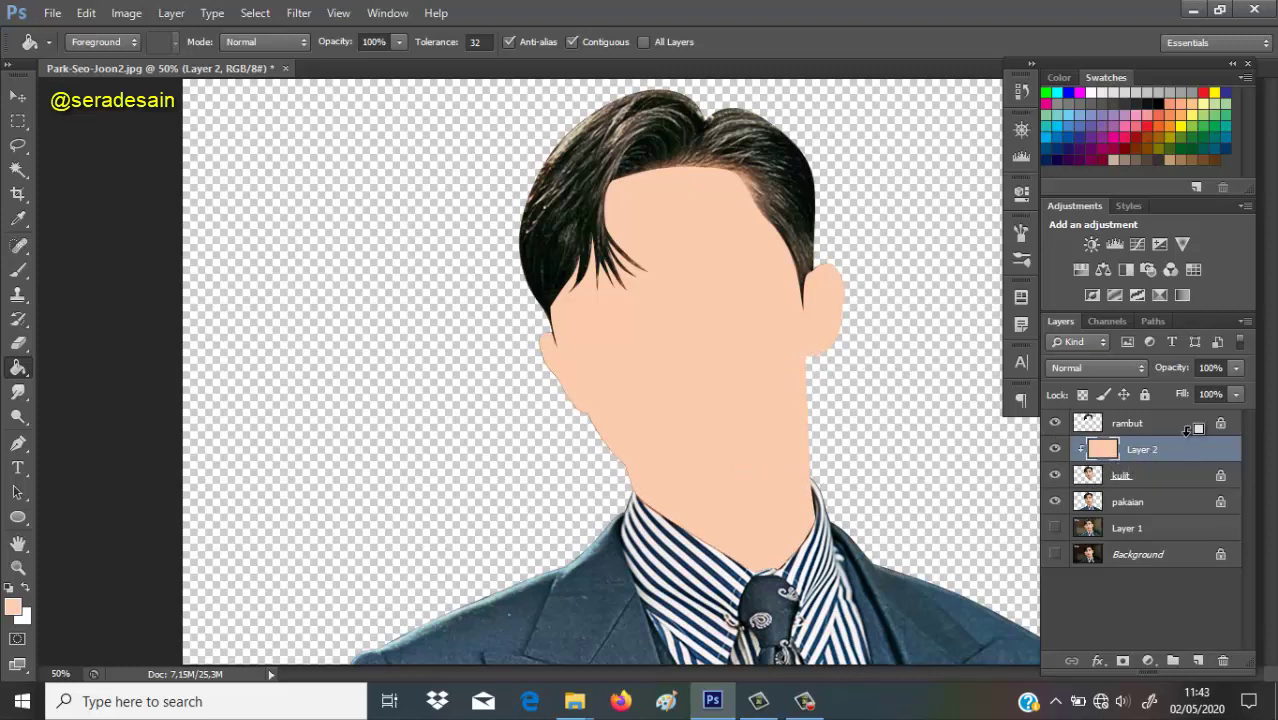
{"action": "key", "text": "ctrl+alt+g"}
{"action": "key", "text": "ctrl+minus"}
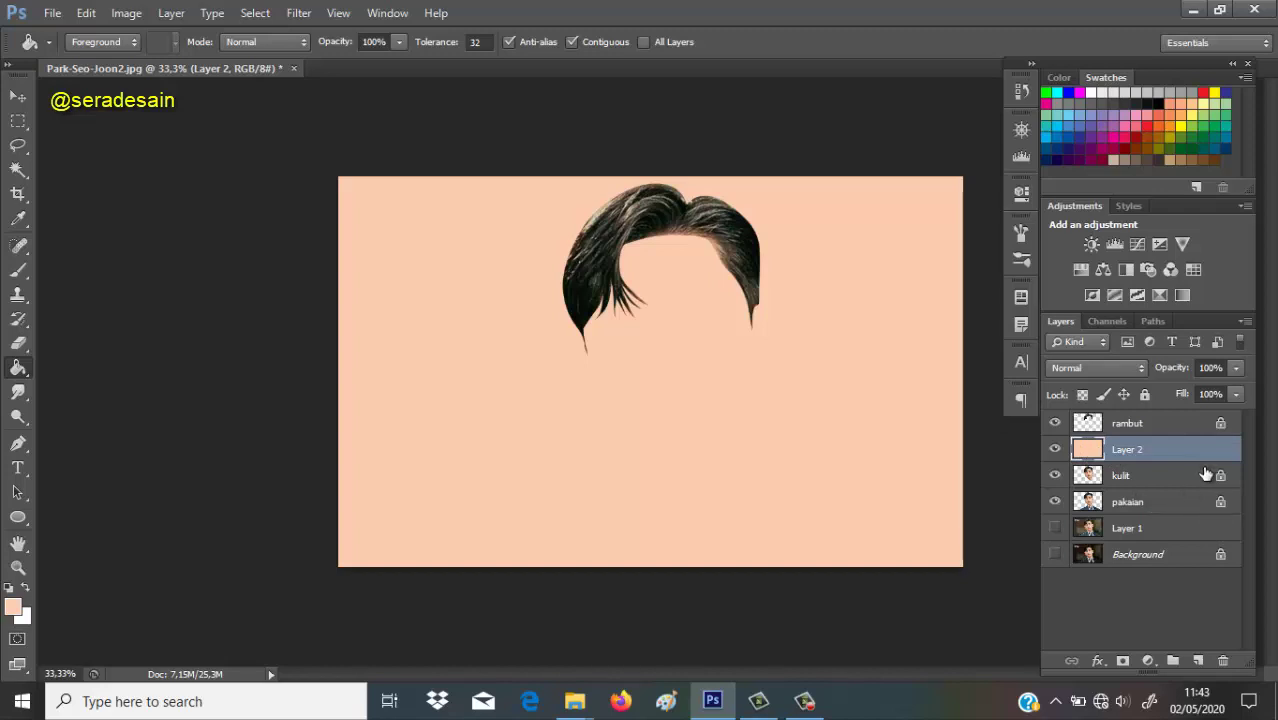
{"action": "key", "text": "ctrl+alt+g"}
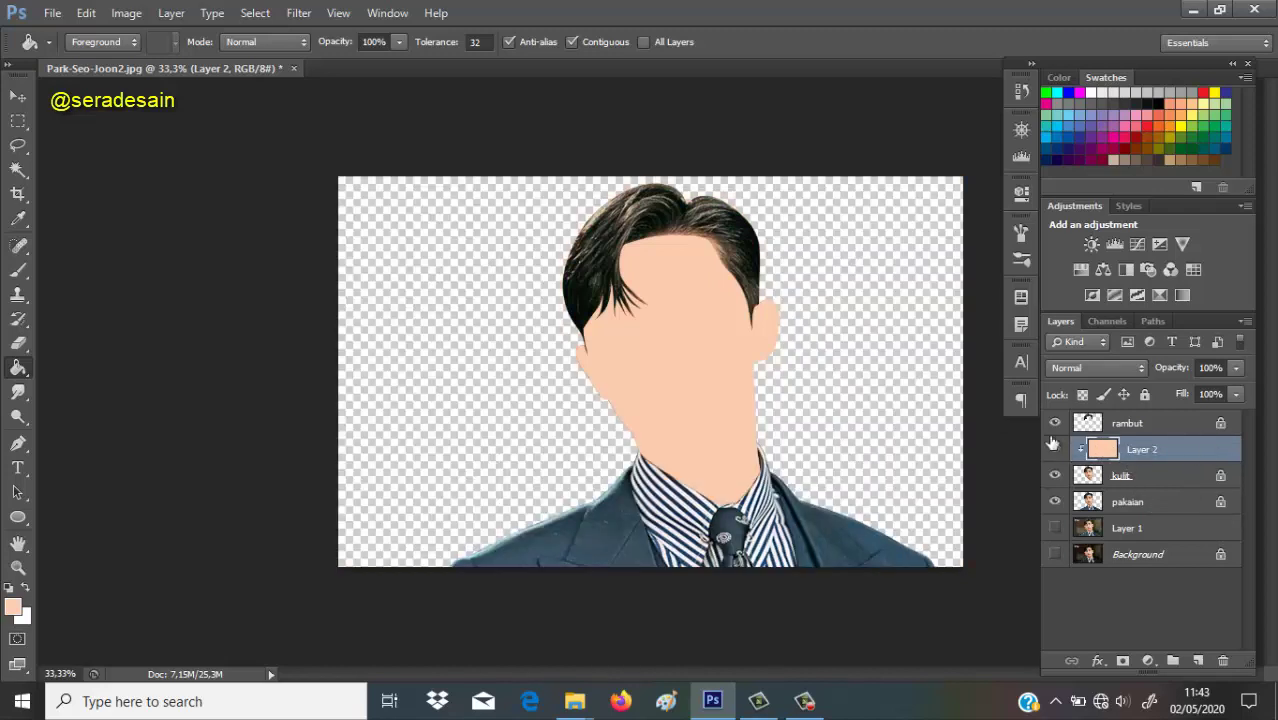
Change the blend mode of the peach fill layer to Color.
{"action": "left_click", "coordinate": [1088, 370]}
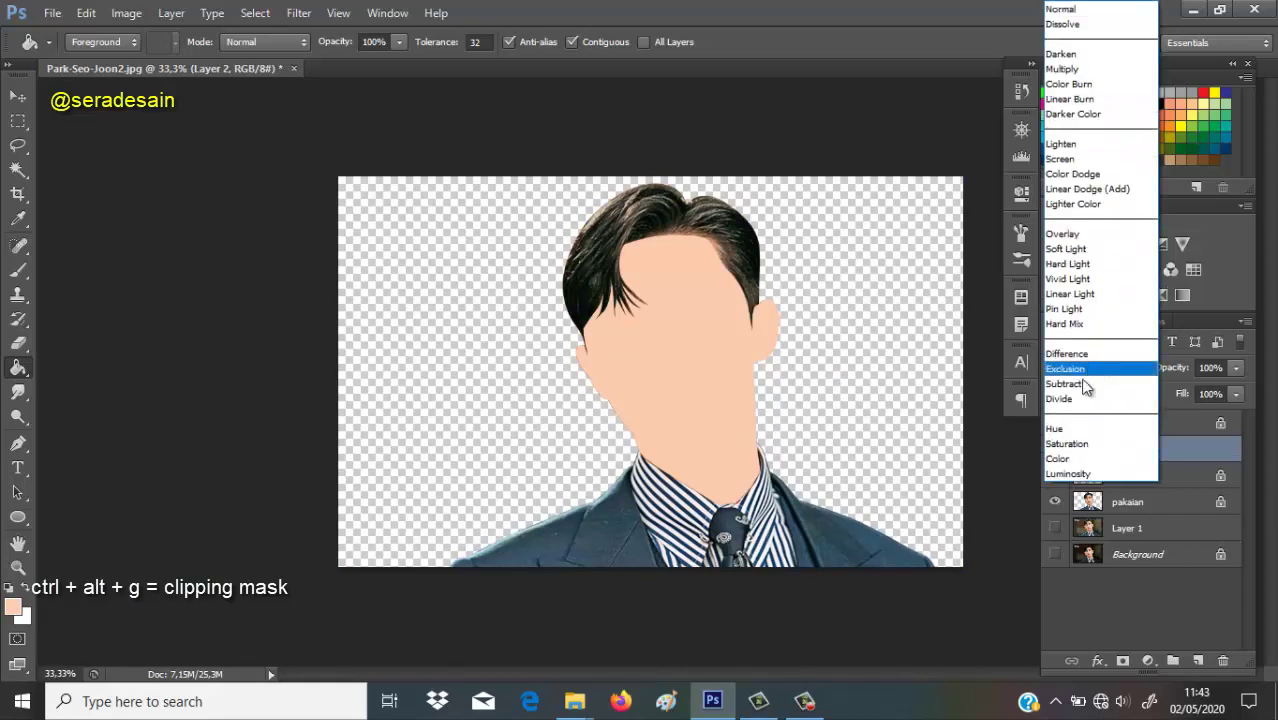
{"action": "left_click", "coordinate": [1071, 460]}
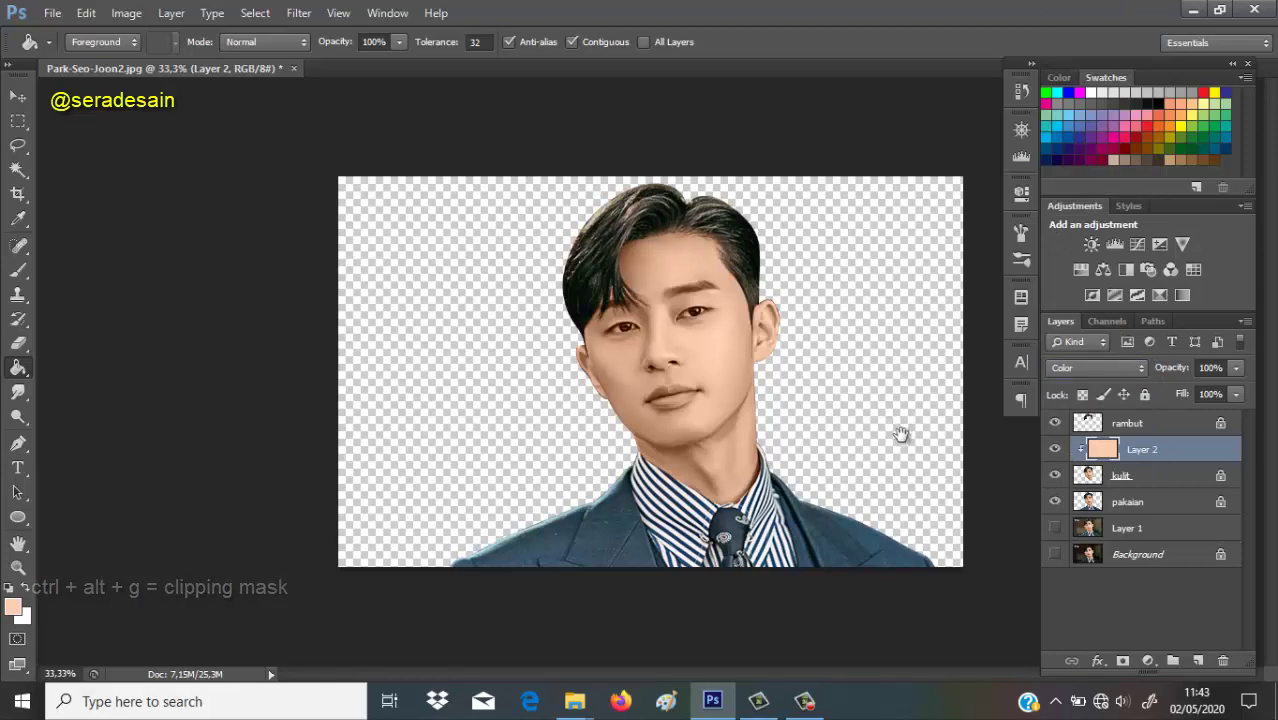
{"action": "key", "text": "ctrl+plus"}
{"action": "key", "text": "ctrl+plus"}
{"action": "key", "text": "ctrl+plus"}
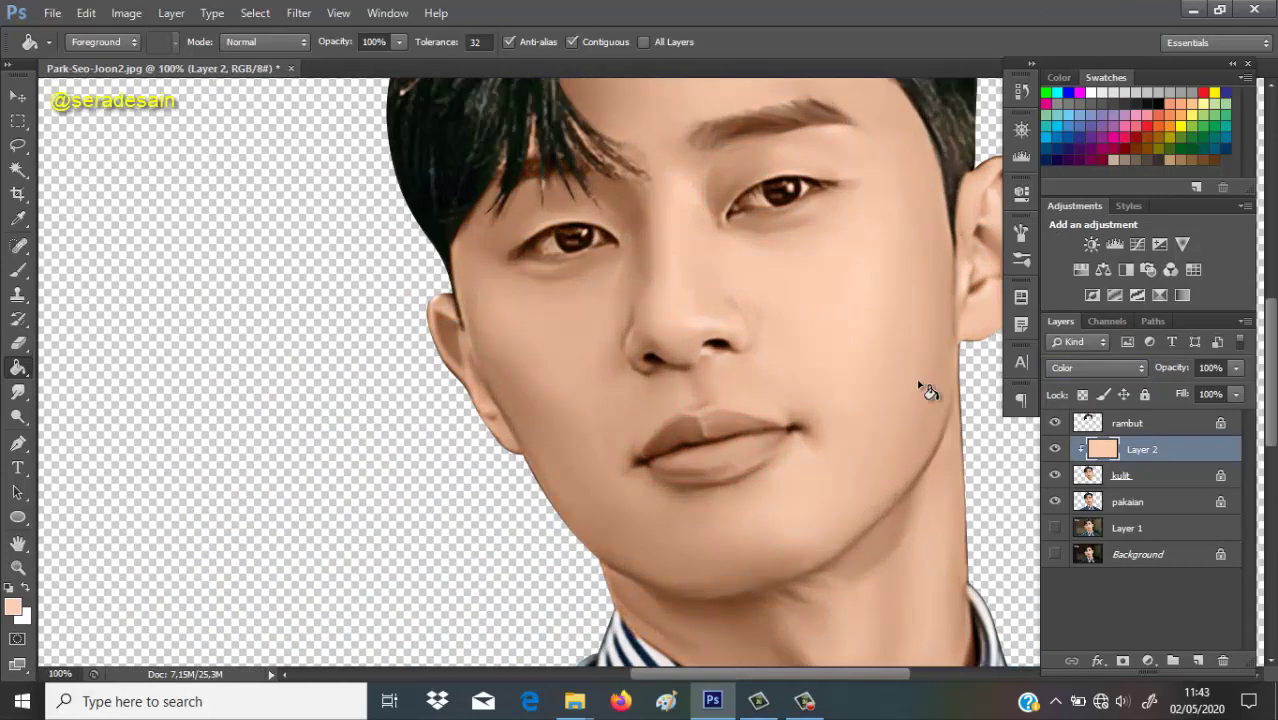
{"action": "key", "text": "ctrl+plus"}
{"action": "key", "text": "ctrl+plus"}
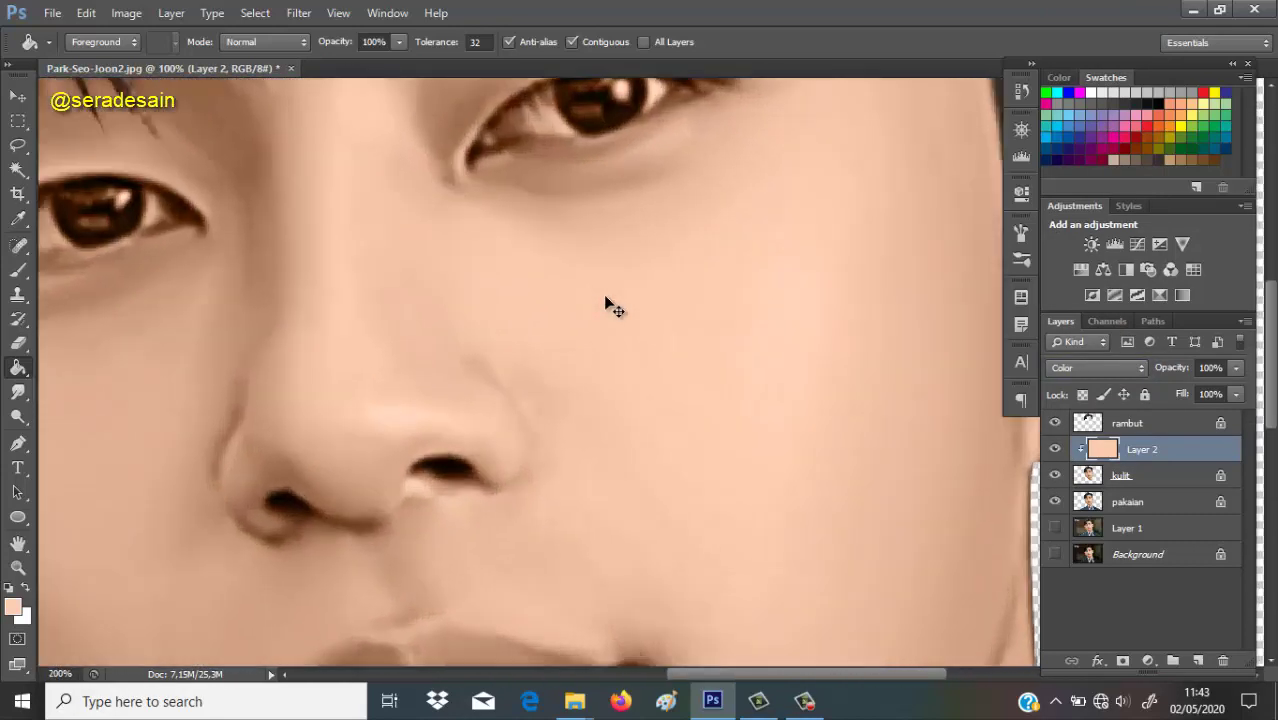
Pick the Pen tool in Path mode and hide the peach fill layer to expose the original face.
{"action": "key", "text": "p"}
{"action": "key", "text": "ctrl+minus"}
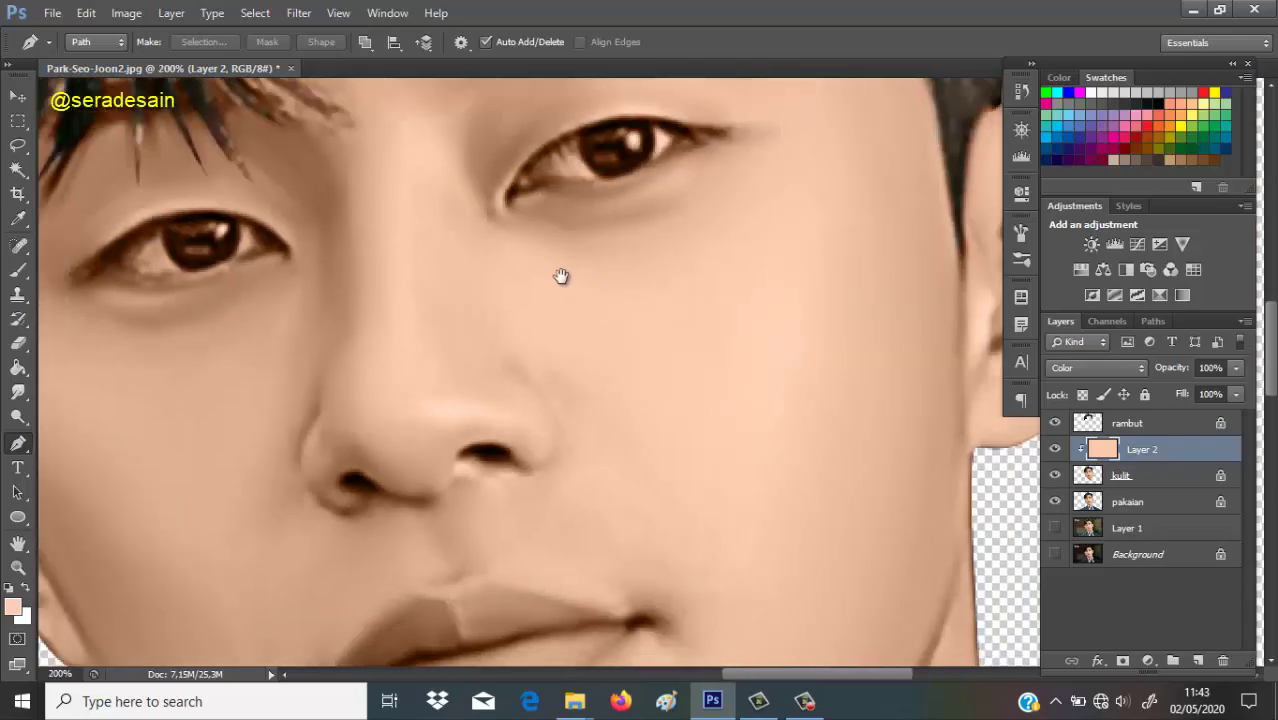
{"action": "left_click_drag", "start_coordinate": [561, 276], "coordinate": [583, 190]}
{"action": "key", "text": "ctrl+minus"}
{"action": "key", "text": "ctrl+minus"}
{"action": "key", "text": "ctrl+minus"}
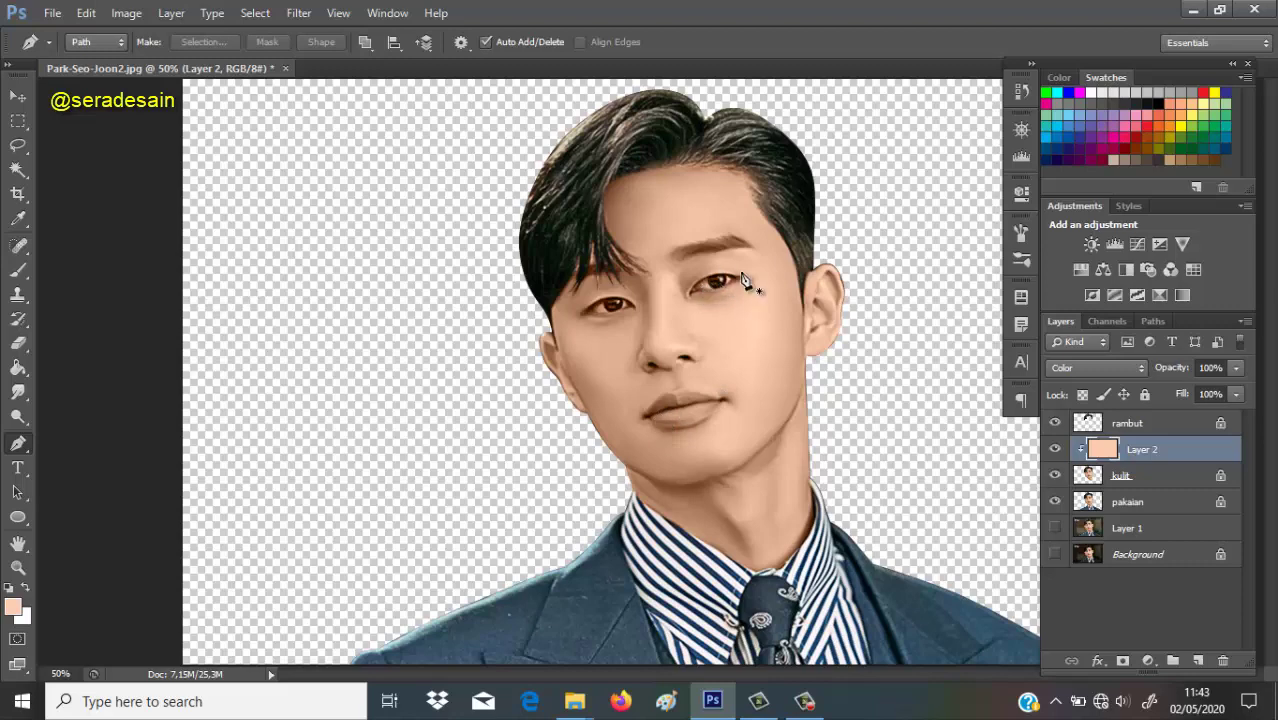
{"action": "key", "text": "ctrl+plus"}
{"action": "key", "text": "ctrl+plus"}
{"action": "scroll", "coordinate": [528, 419], "scroll_direction": "right", "scroll_amount": 3}
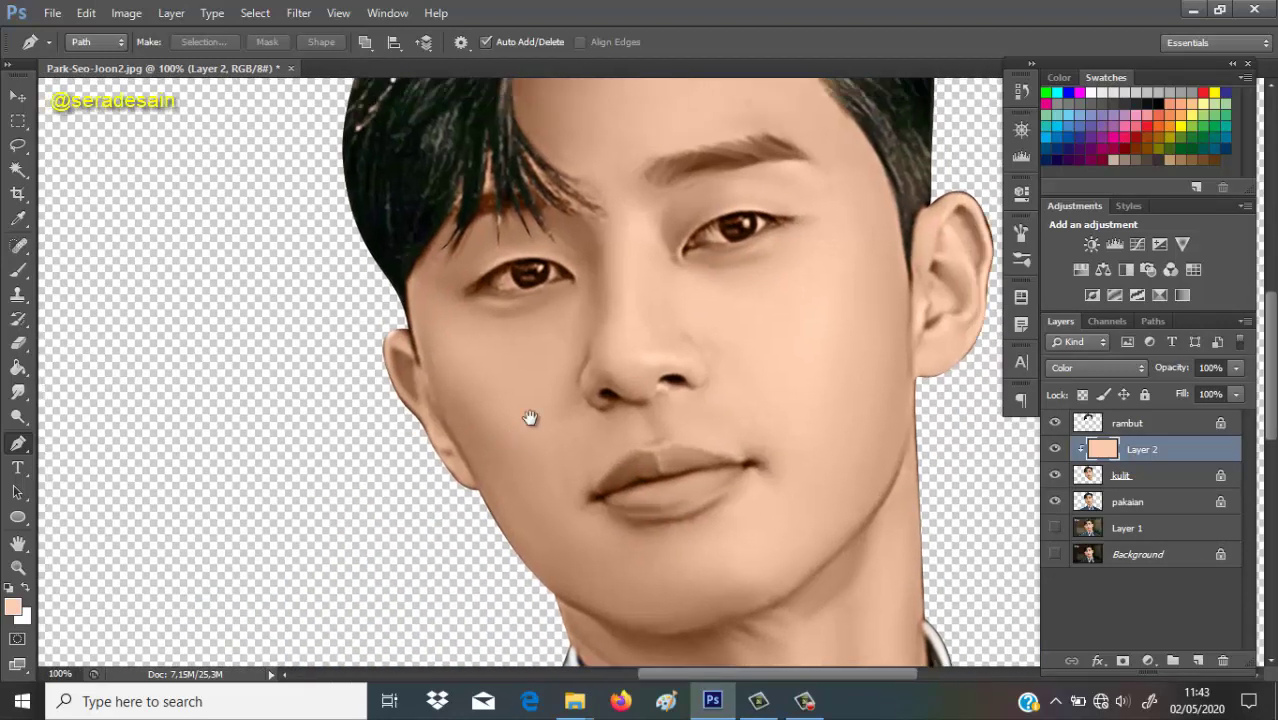
{"action": "key", "text": "ctrl+plus"}
{"action": "scroll", "coordinate": [598, 305], "scroll_direction": "up", "scroll_amount": 3}
{"action": "scroll", "coordinate": [598, 305], "scroll_direction": "right", "scroll_amount": 2}
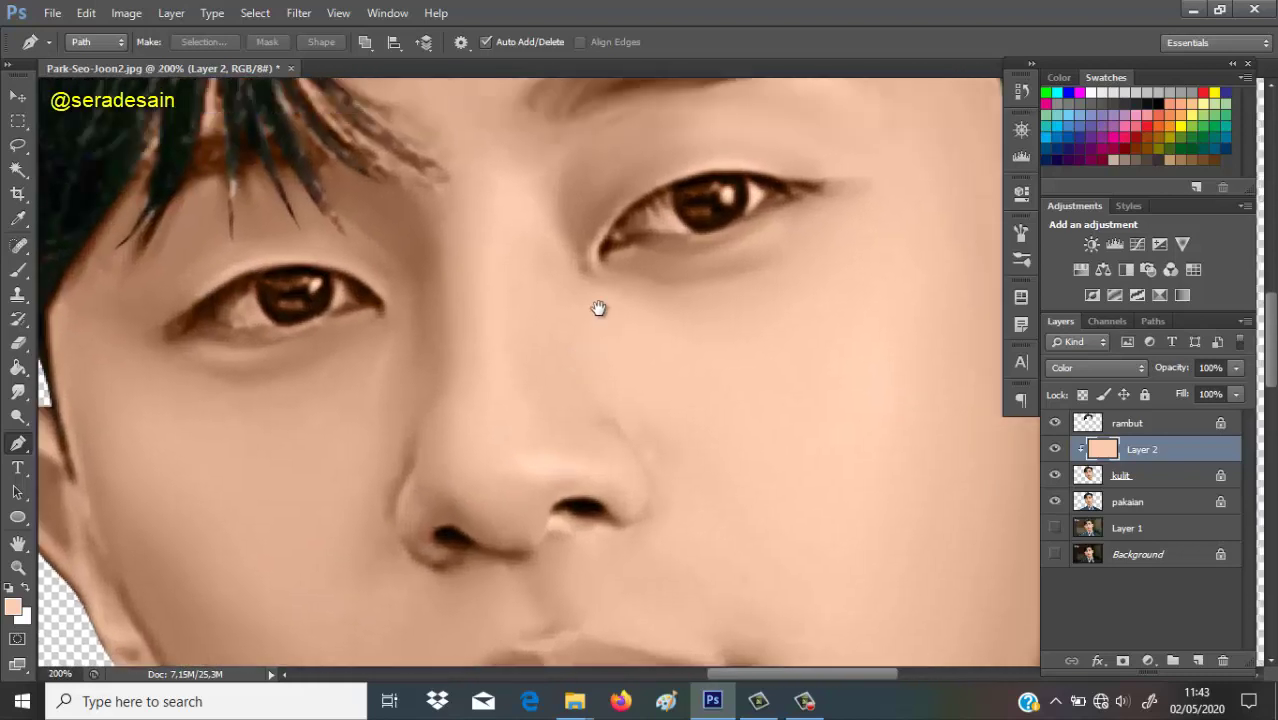
{"action": "key", "text": "ctrl+plus"}
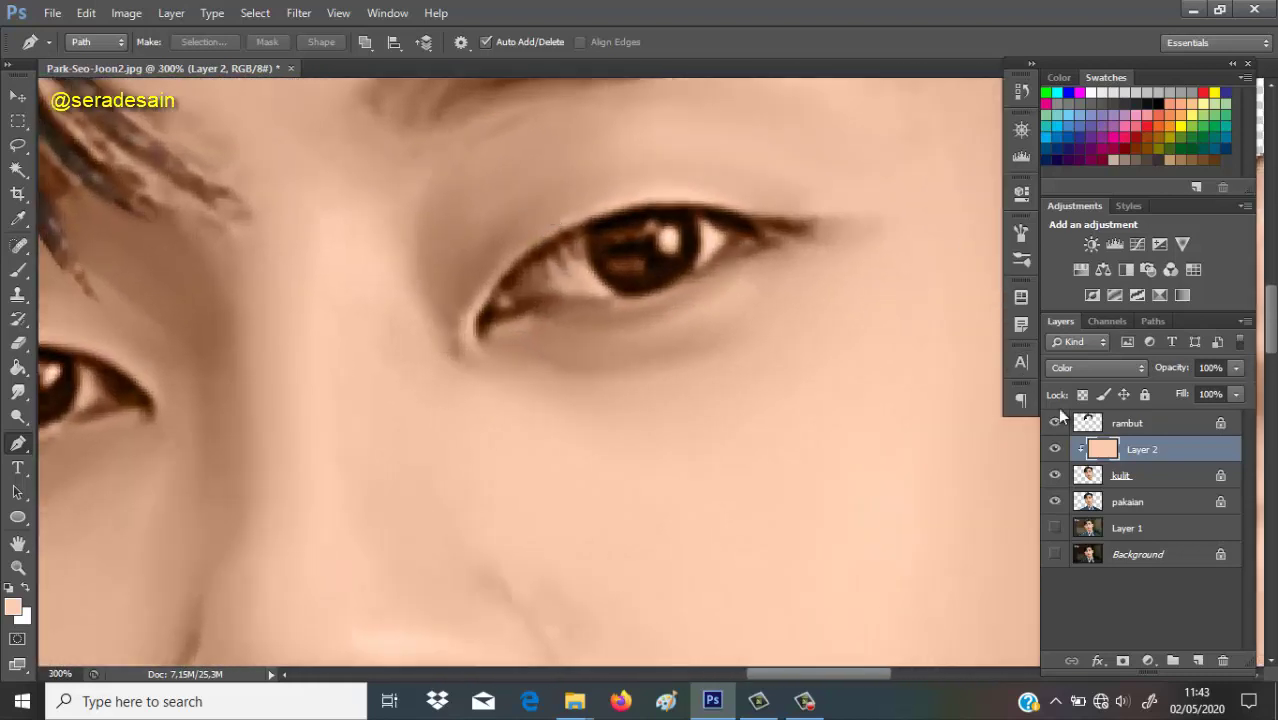
{"action": "left_click", "coordinate": [1055, 449]}
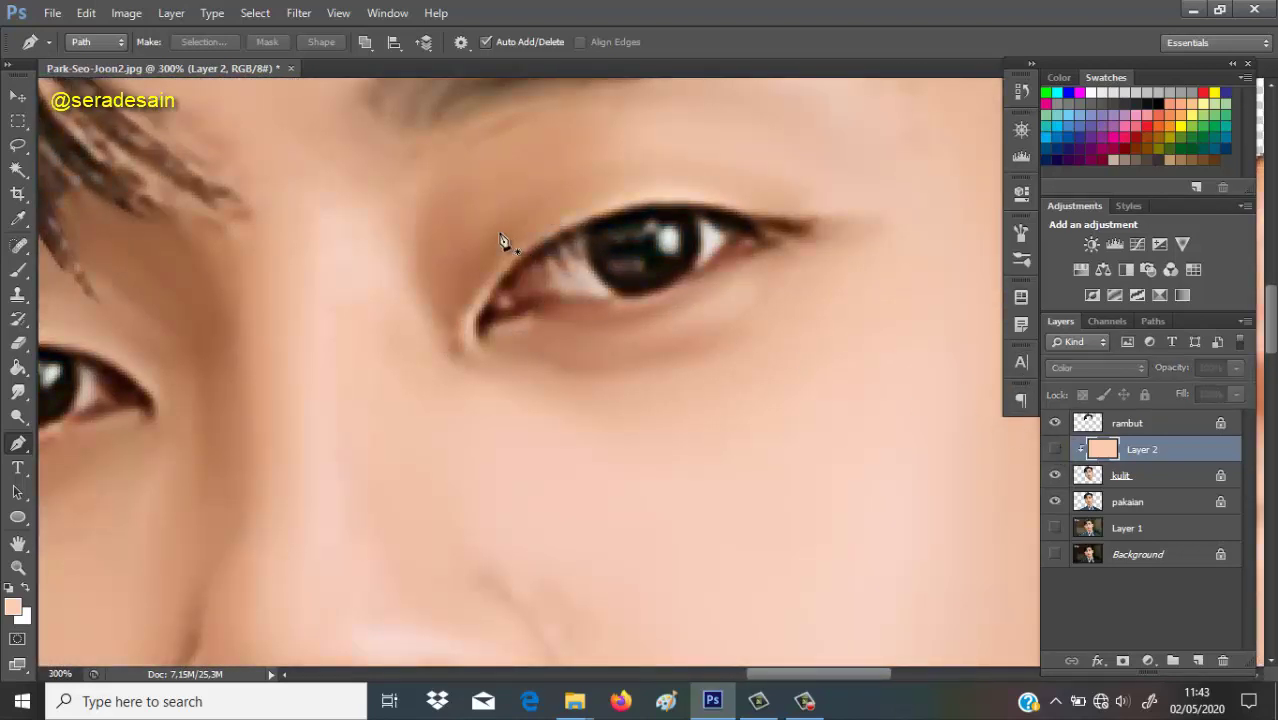
Trace the outline of the eye on the image's right side with a closed, curved Pen path.
{"action": "left_click", "coordinate": [505, 280]}
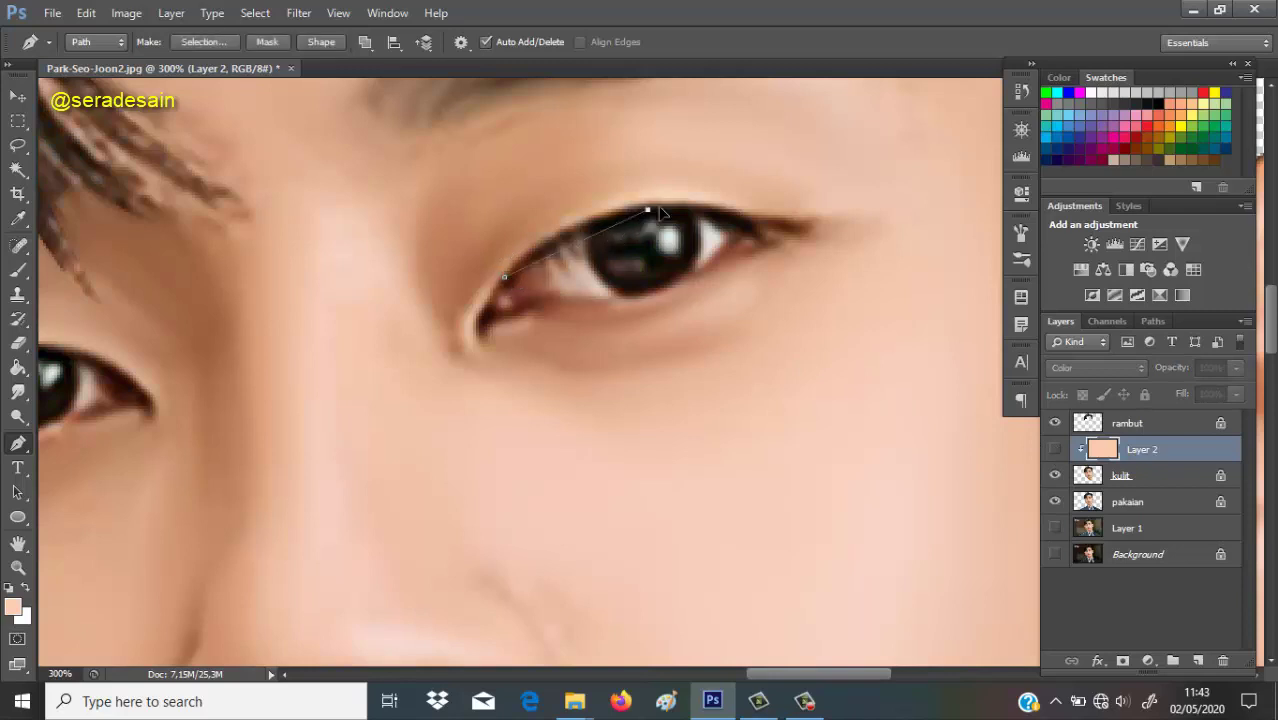
{"action": "left_click_drag", "start_coordinate": [648, 210], "coordinate": [776, 224]}
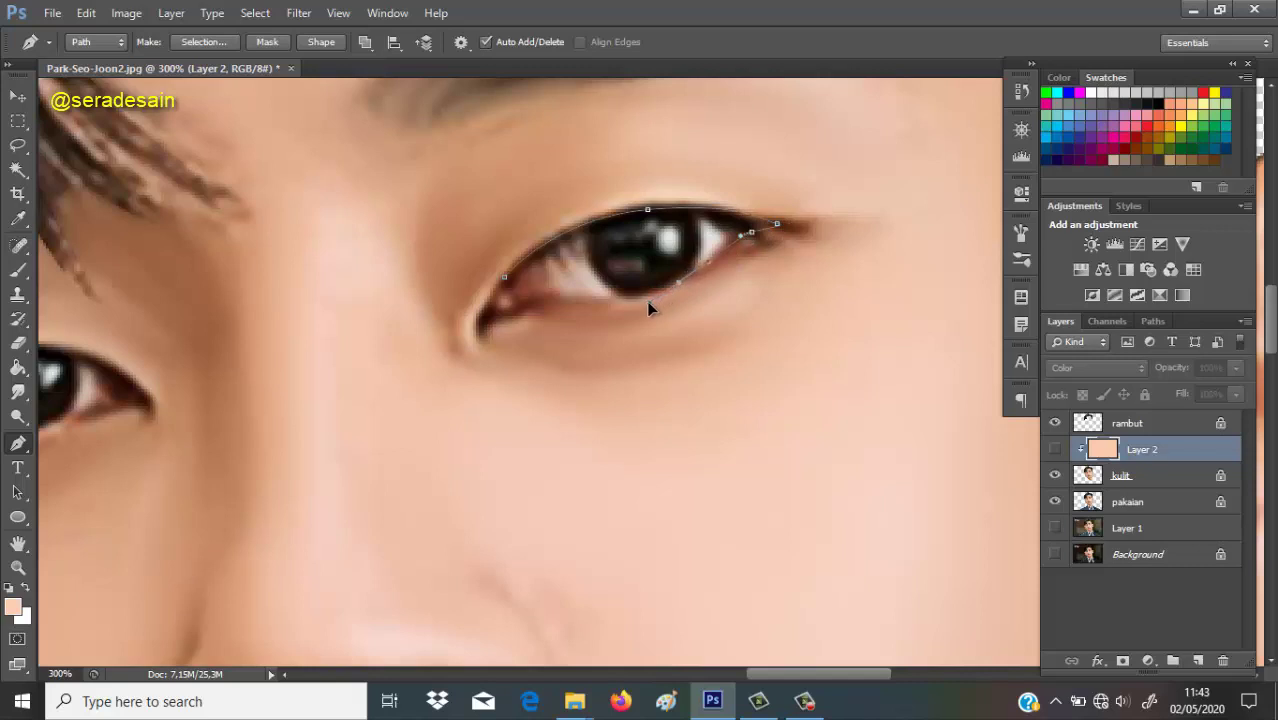
{"action": "left_click_drag", "start_coordinate": [555, 303], "coordinate": [524, 266]}
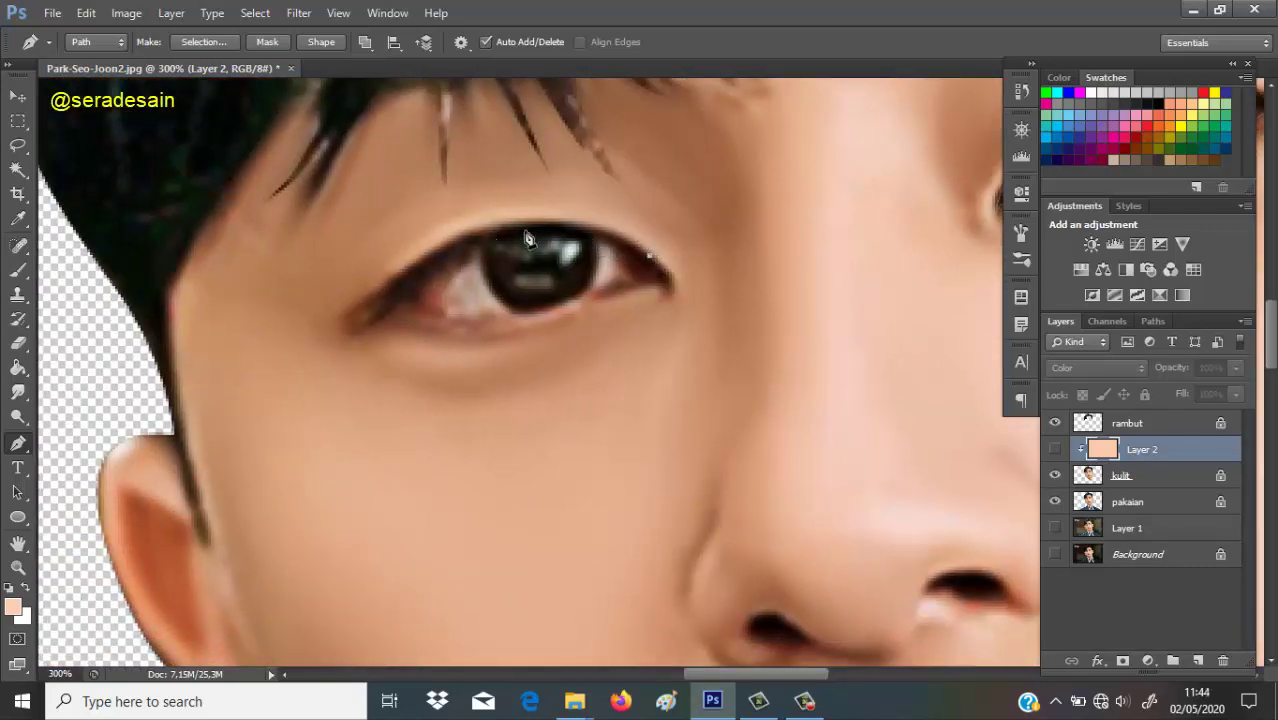
Trace the outline of the eye on the image's left side with a curved Pen path along both lids.
{"action": "left_click_drag", "start_coordinate": [464, 242], "coordinate": [352, 296]}
{"action": "left_click_drag", "start_coordinate": [575, 193], "coordinate": [562, 193]}
{"action": "left_click_drag", "start_coordinate": [363, 286], "coordinate": [370, 288]}
{"action": "left_click", "coordinate": [368, 323]}
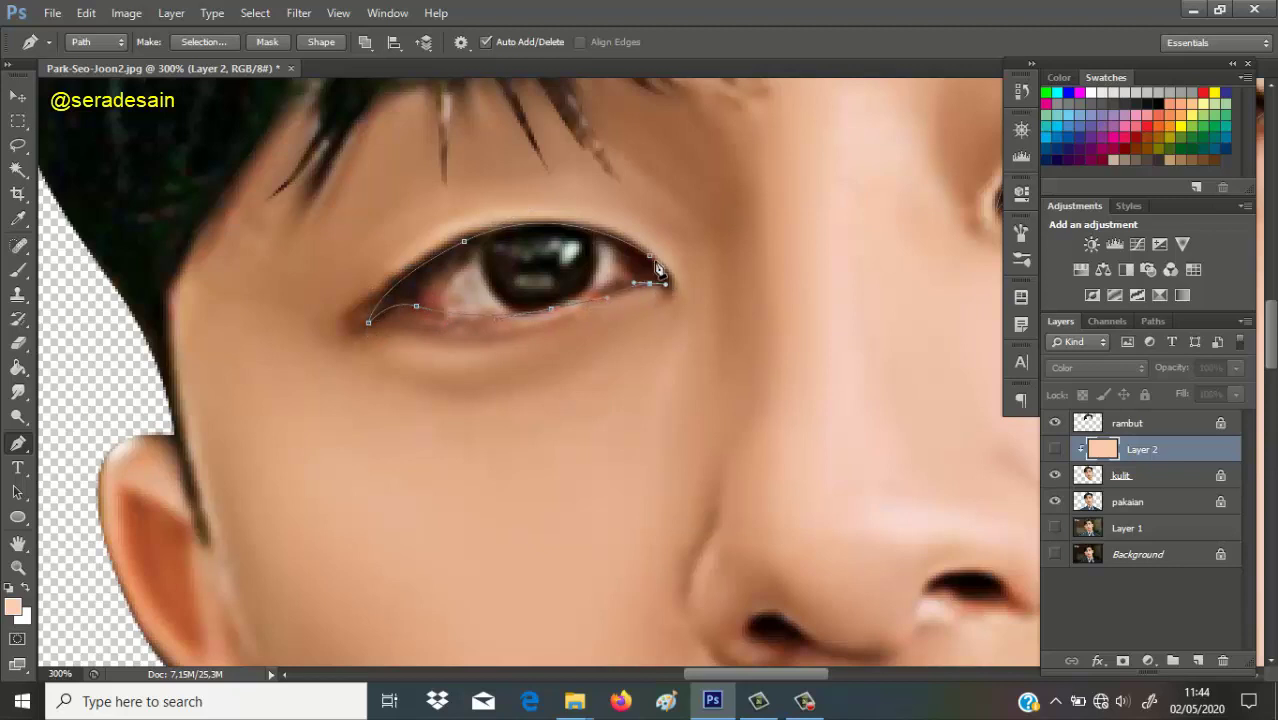
{"action": "left_click_drag", "start_coordinate": [666, 284], "coordinate": [678, 276]}
Trace the outline of both lips, including the mouth corners, with a curved Pen path.
{"action": "scroll", "coordinate": [625, 351], "scroll_direction": "down", "scroll_amount": 10}
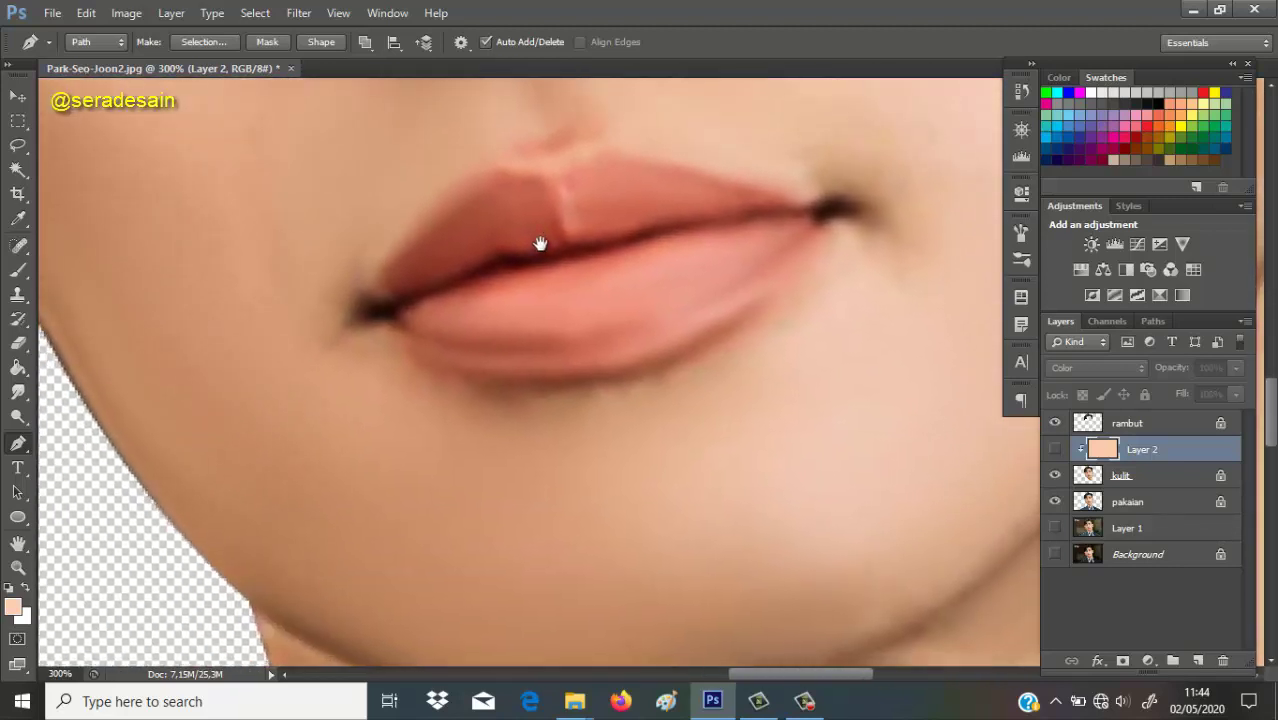
{"action": "left_click_drag", "start_coordinate": [561, 178], "coordinate": [606, 161]}
{"action": "left_click_drag", "start_coordinate": [747, 189], "coordinate": [821, 225]}
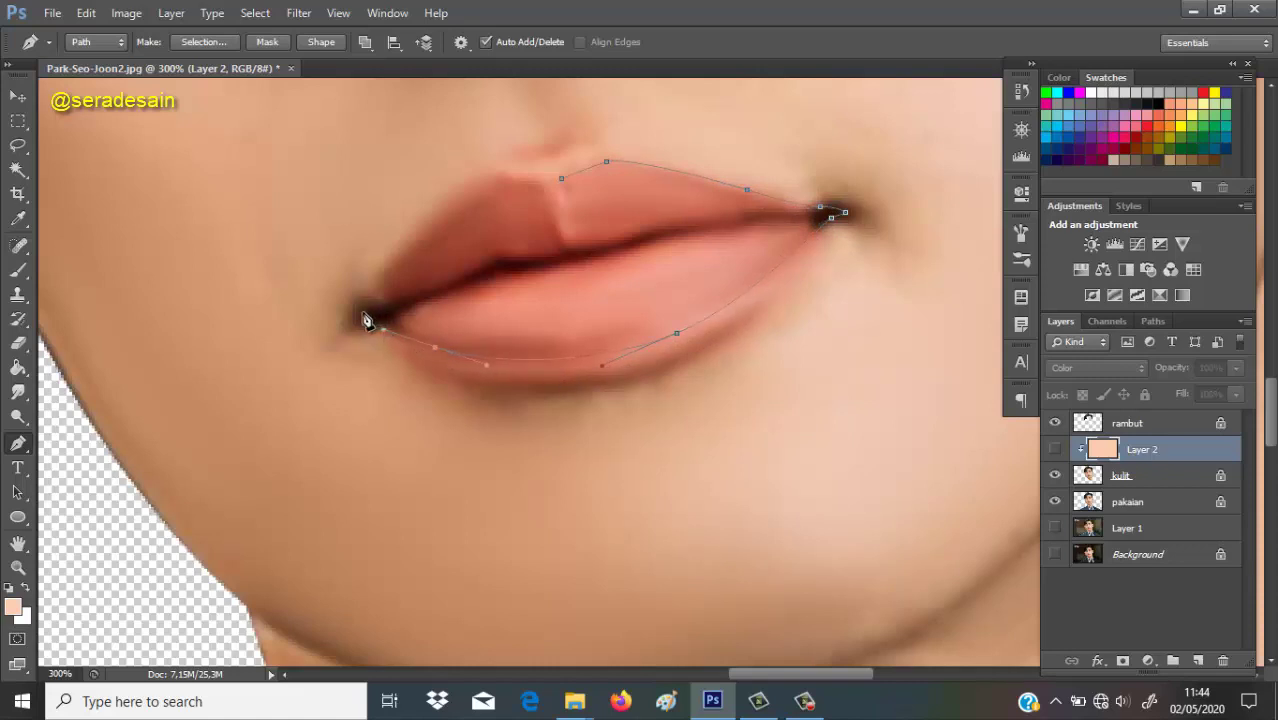
{"action": "left_click_drag", "start_coordinate": [370, 328], "coordinate": [362, 302]}
{"action": "left_click", "coordinate": [617, 133], "text": "ctrl"}
{"action": "key", "text": "ctrl+minus"}
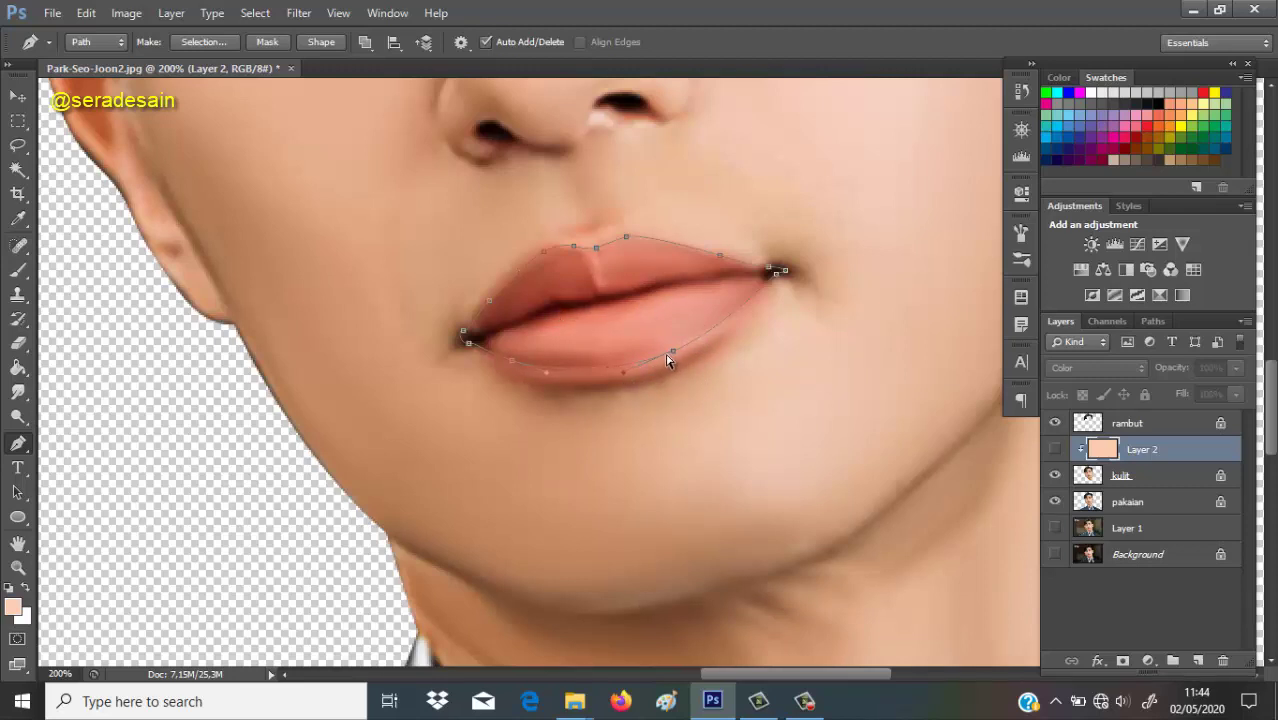
{"action": "left_click_drag", "start_coordinate": [666, 351], "coordinate": [661, 348]}
{"action": "key", "text": "ctrl+minus"}
{"action": "key", "text": "ctrl+minus"}
{"action": "key", "text": "ctrl+minus"}
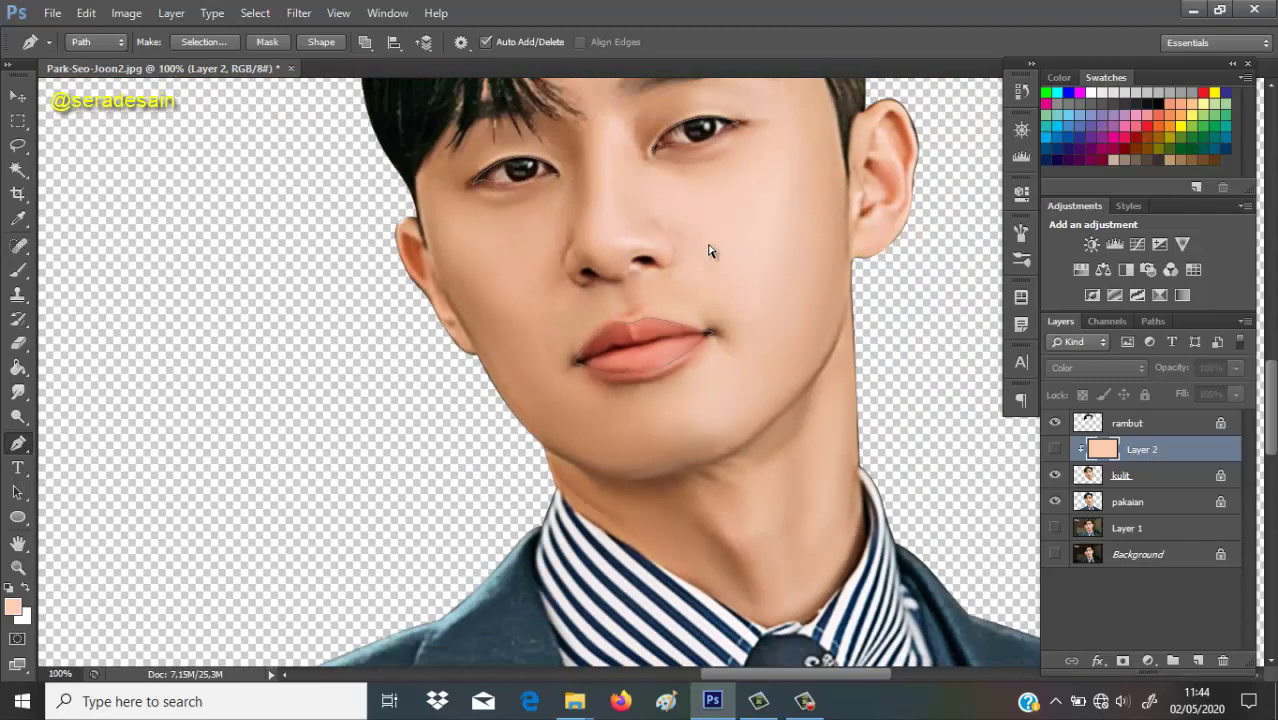
{"action": "key", "text": "ctrl+plus"}
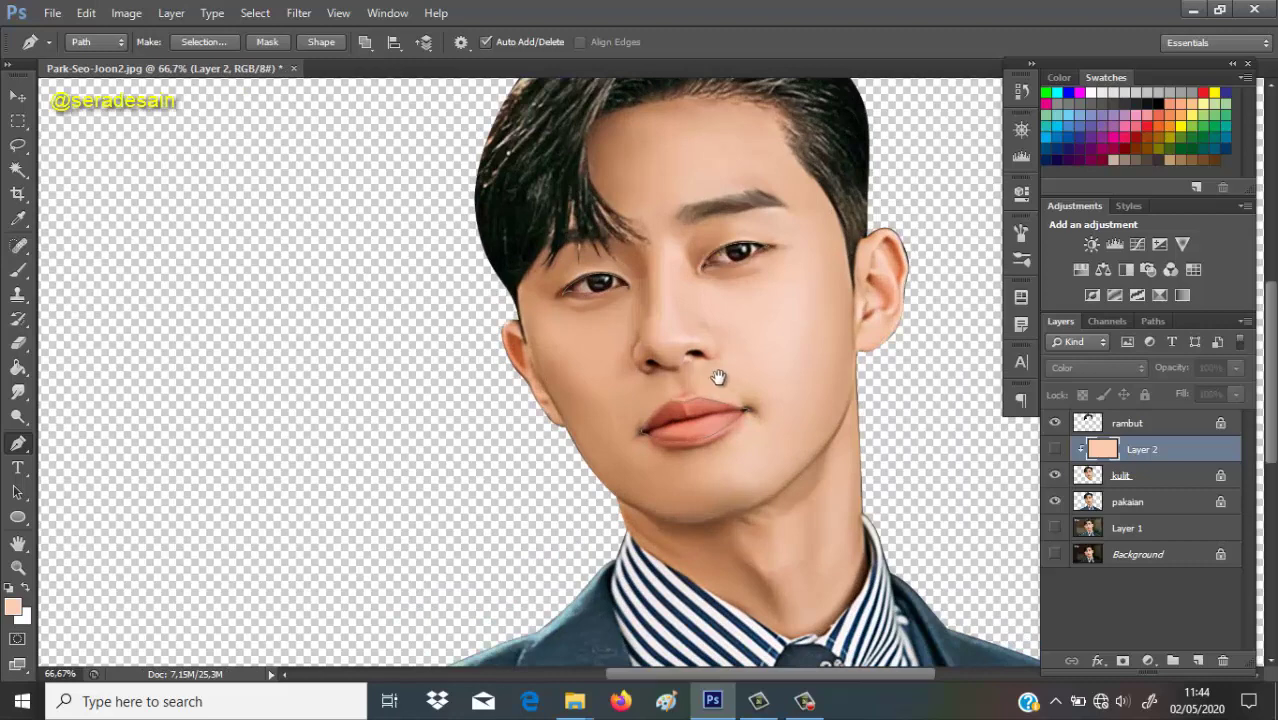
{"action": "left_click_drag", "start_coordinate": [713, 371], "coordinate": [704, 393]}
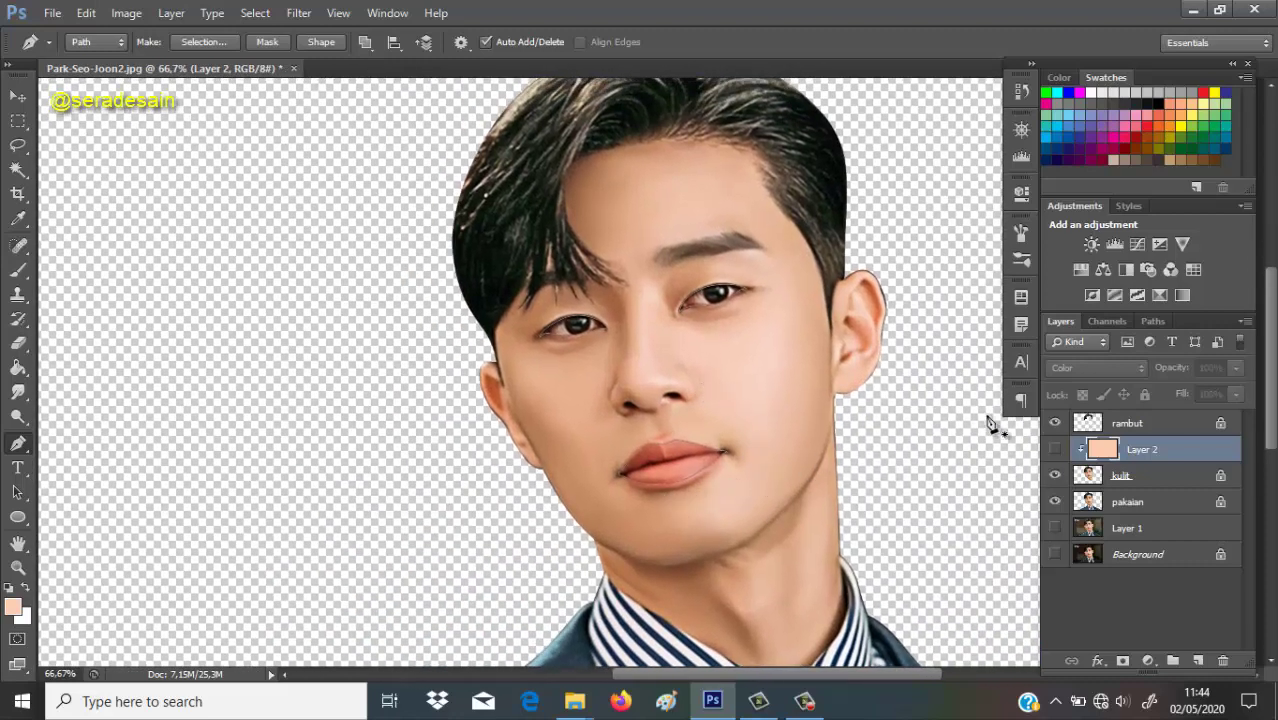
Show the peach fill layer again, erase its fill inside the traced eye and lip outlines, and clear the selection.
{"action": "left_click", "coordinate": [1056, 451]}
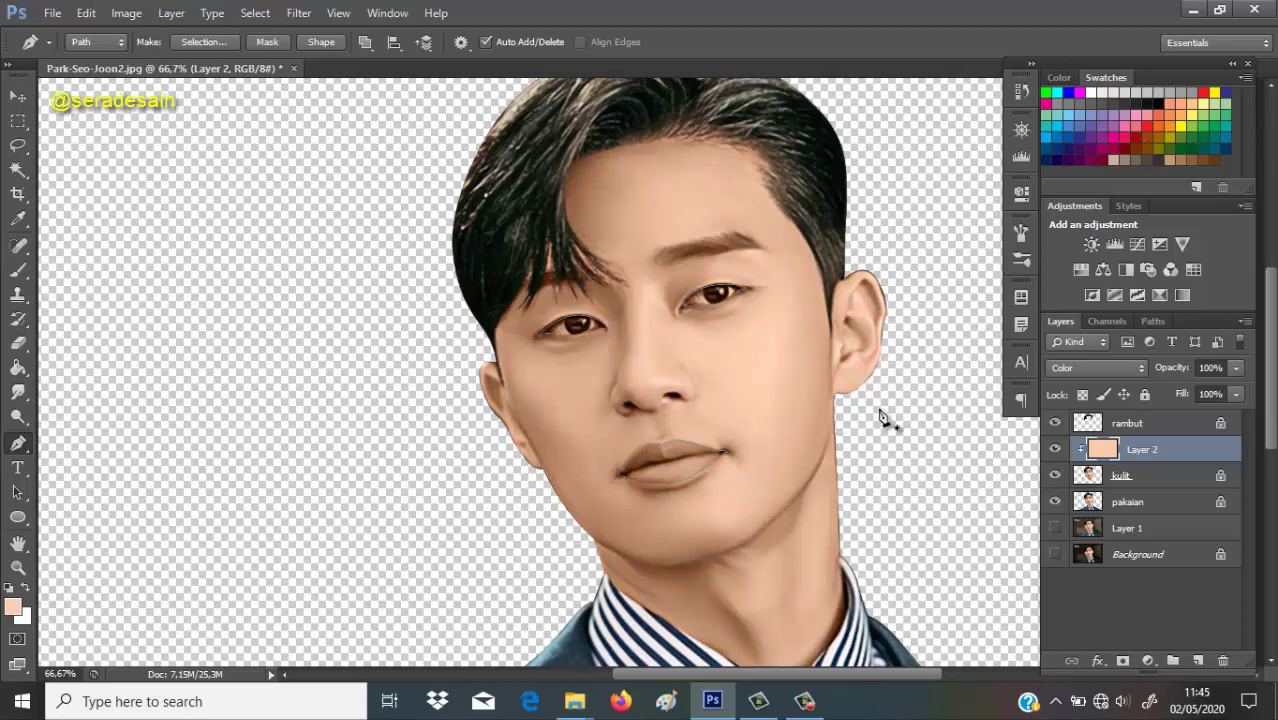
{"action": "key", "text": "ctrl+plus"}
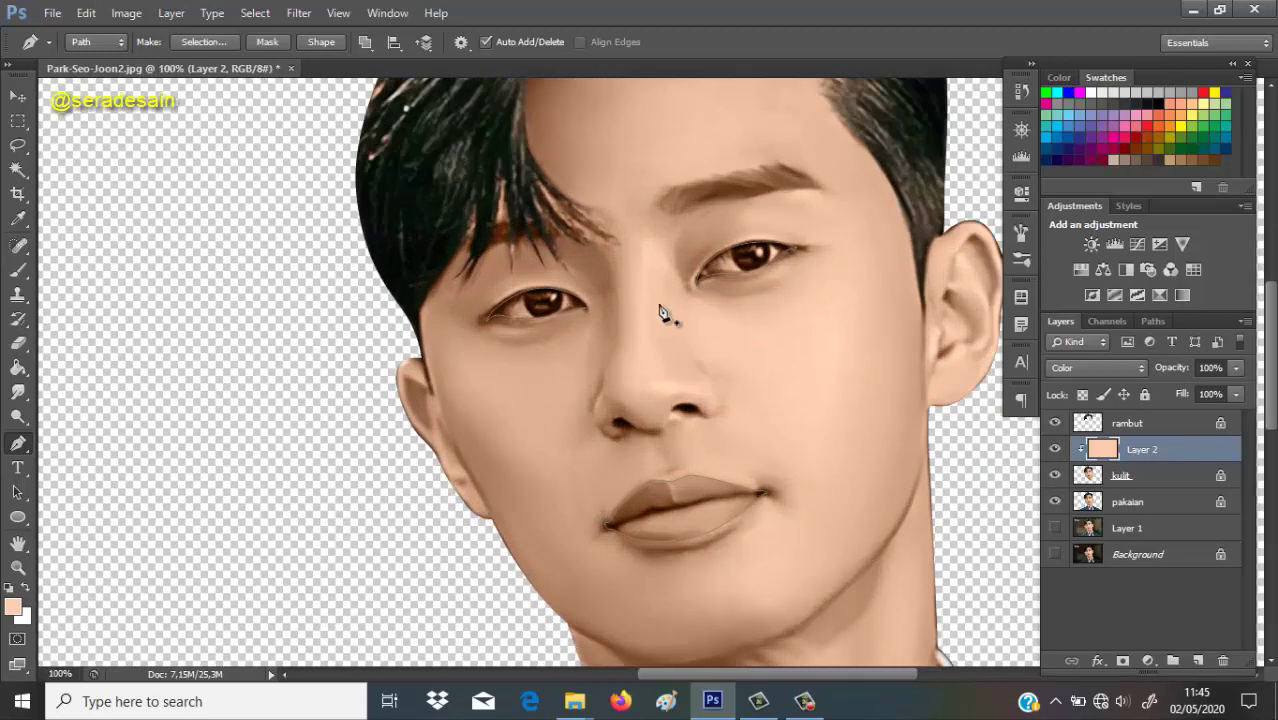
{"action": "scroll", "coordinate": [640, 330], "scroll_direction": "down", "scroll_amount": 2}
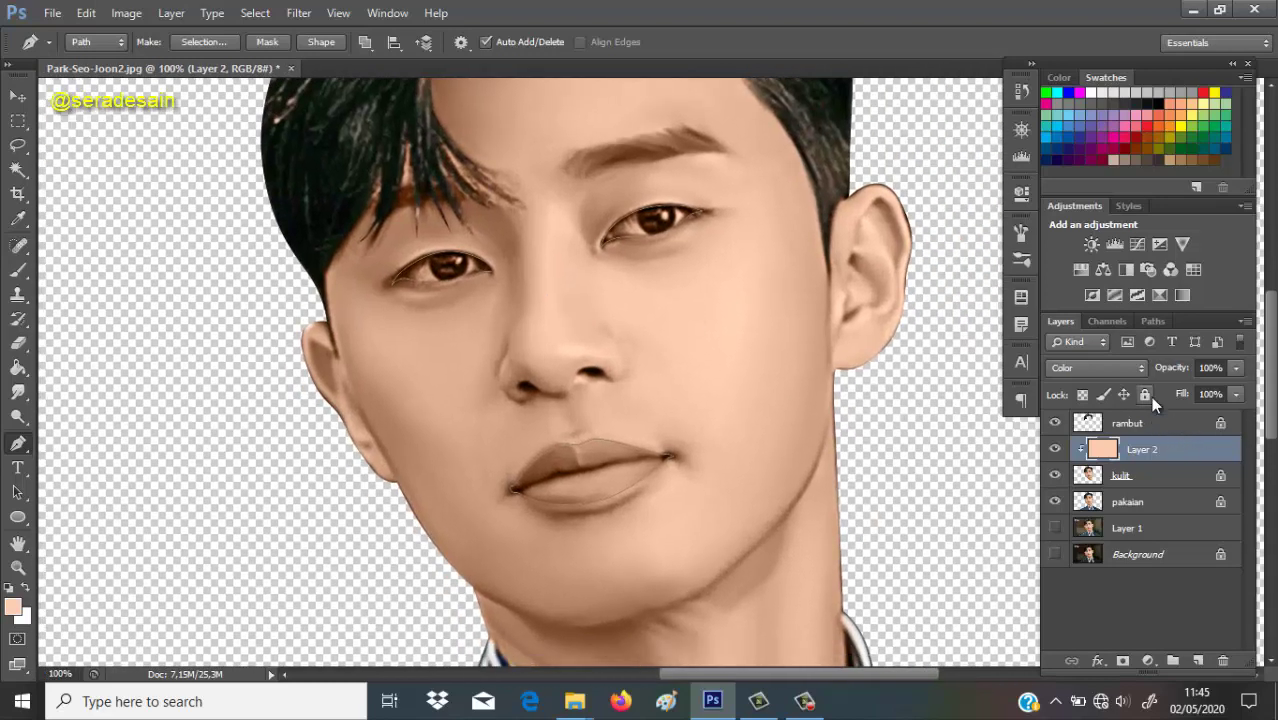
{"action": "key", "text": "ctrl+Return"}
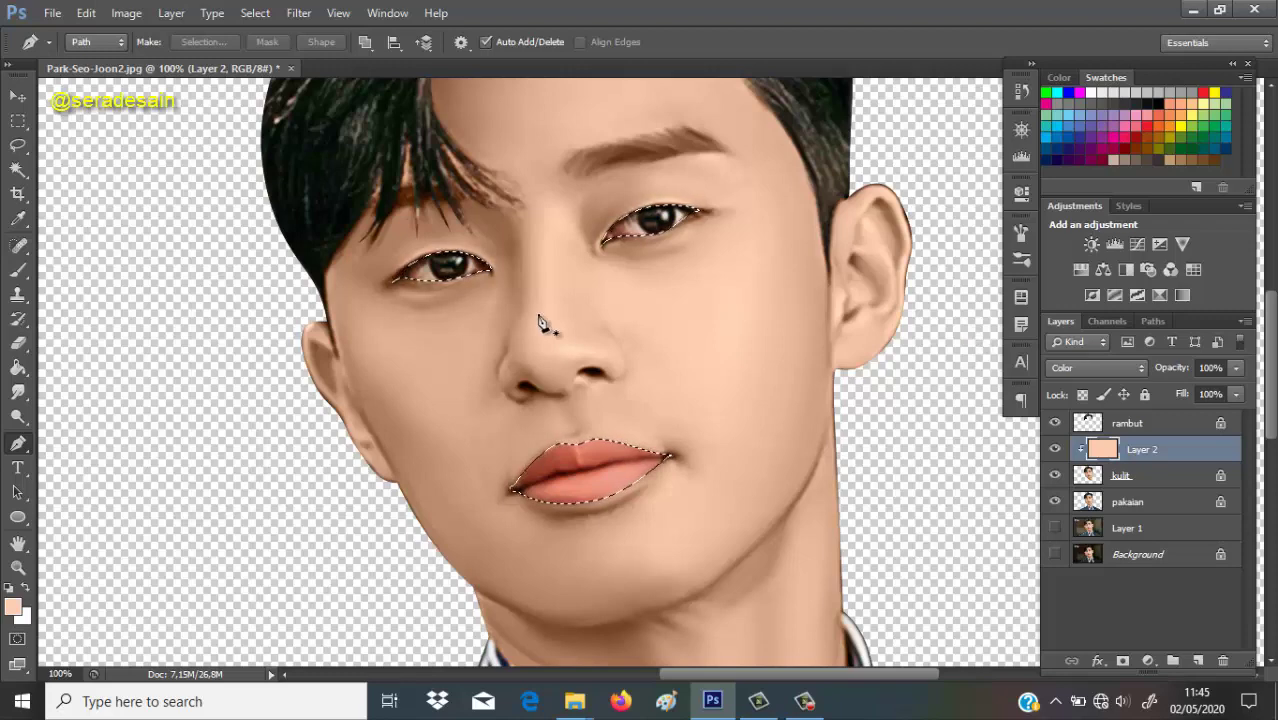
{"action": "key", "text": "ctrl+minus"}
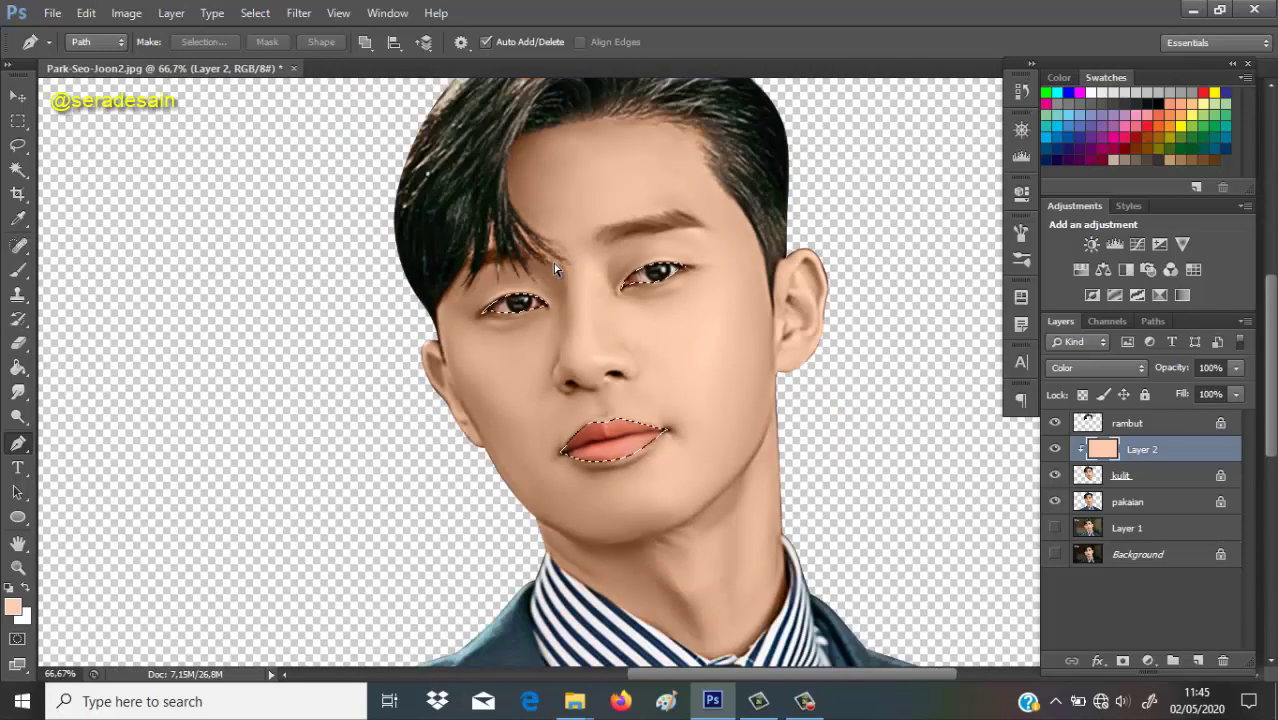
{"action": "key", "text": "ctrl+minus"}
{"action": "key", "text": "ctrl+minus"}
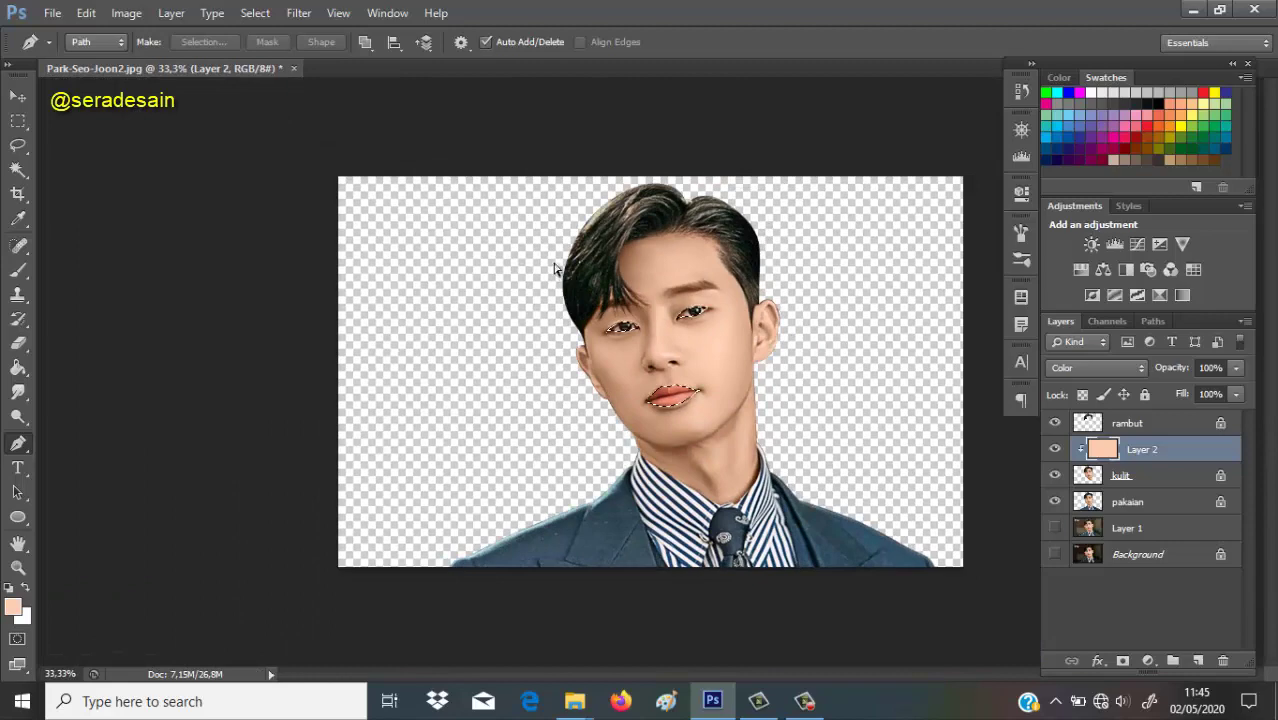
{"action": "key", "text": "ctrl+d"}
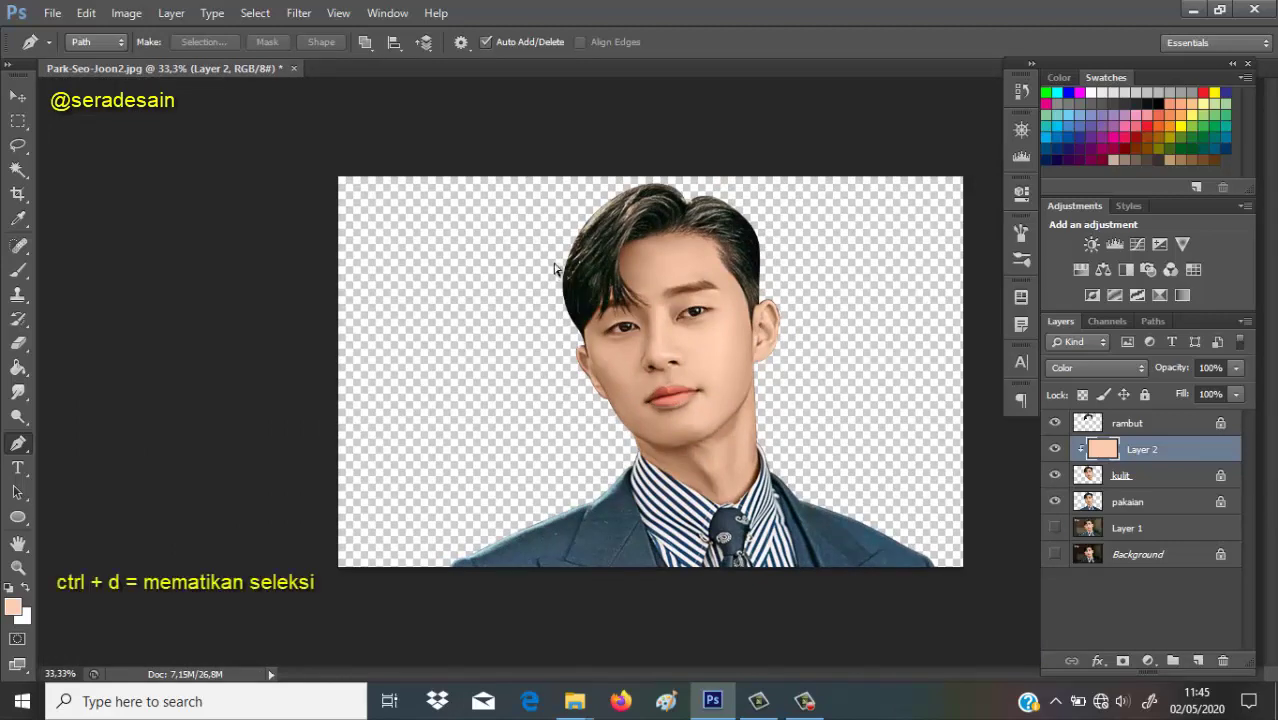
Rename the clipped peach fill layer as color.
{"action": "key", "text": "ctrl+plus"}
{"action": "key", "text": "ctrl+plus"}
{"action": "key", "text": "ctrl+plus"}
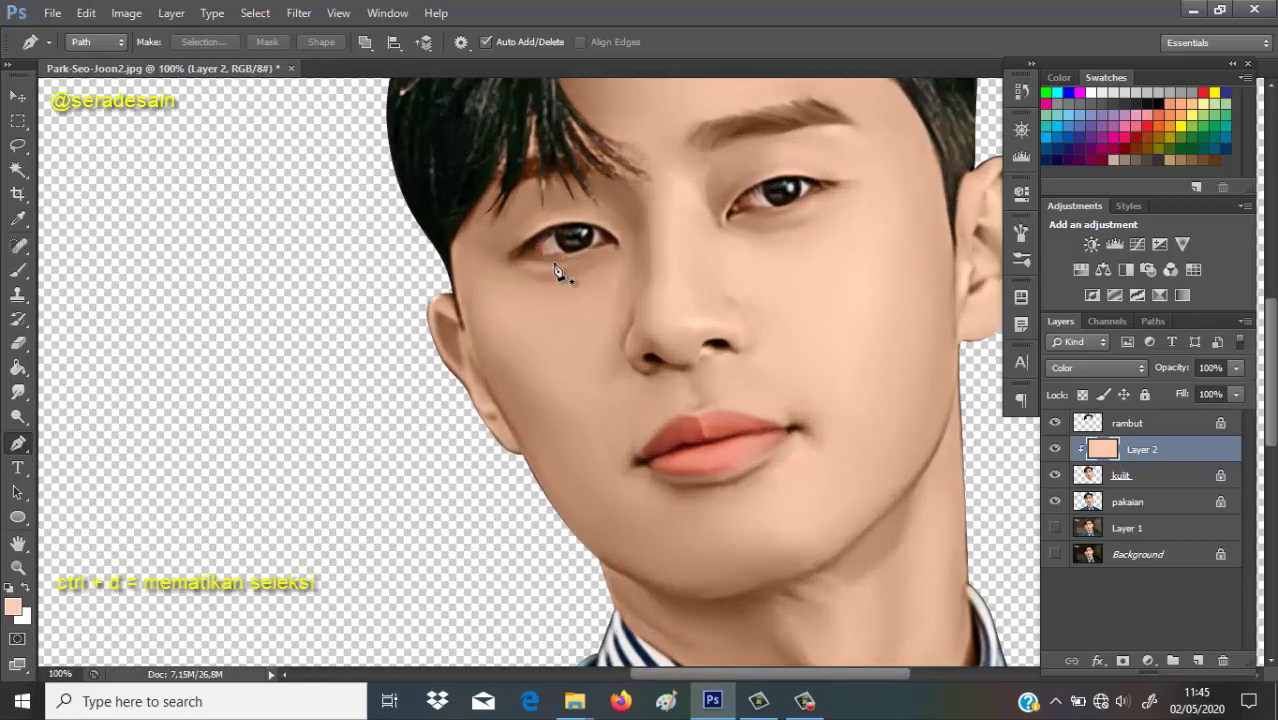
{"action": "key", "text": "space"}
{"action": "left_click_drag", "start_coordinate": [610, 311], "coordinate": [565, 331]}
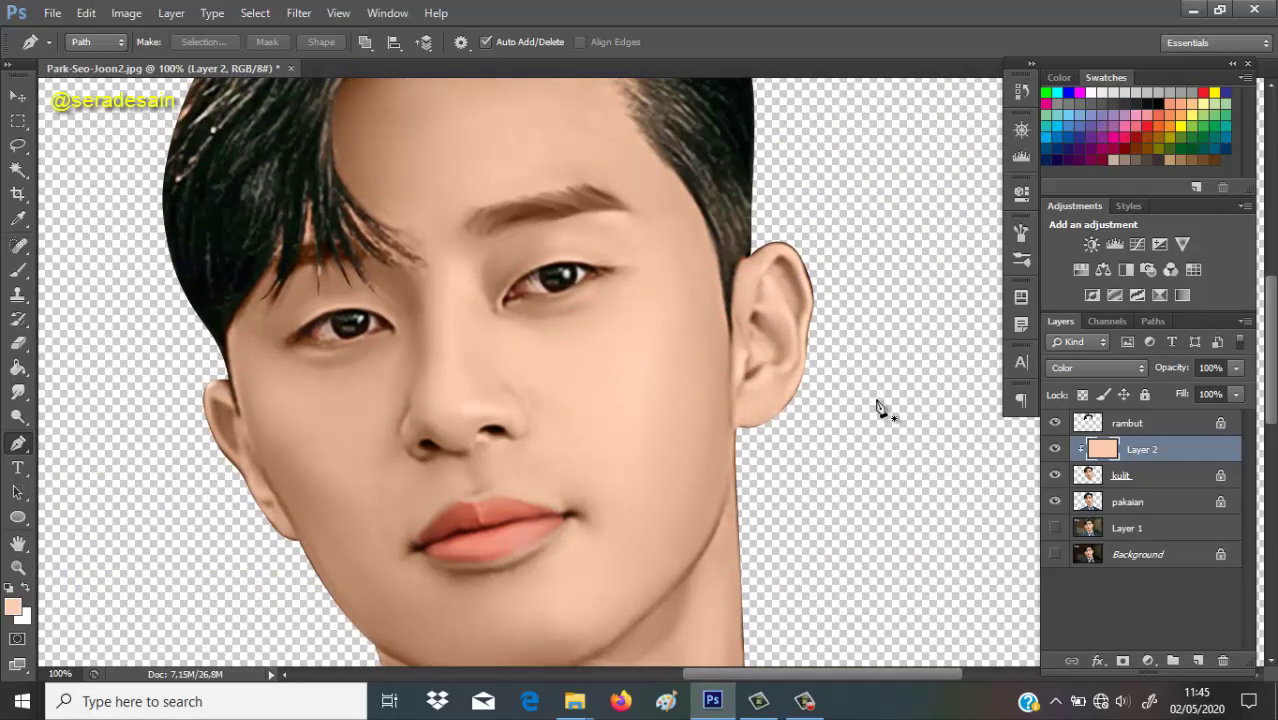
{"action": "double_click", "coordinate": [1141, 452]}
{"action": "type", "text": "color"}
{"action": "key", "text": "Return"}
Duplicate the color layer, clip the copy to the kulit layer, and set its blend mode to Soft Light.
{"action": "key", "text": "ctrl+j"}
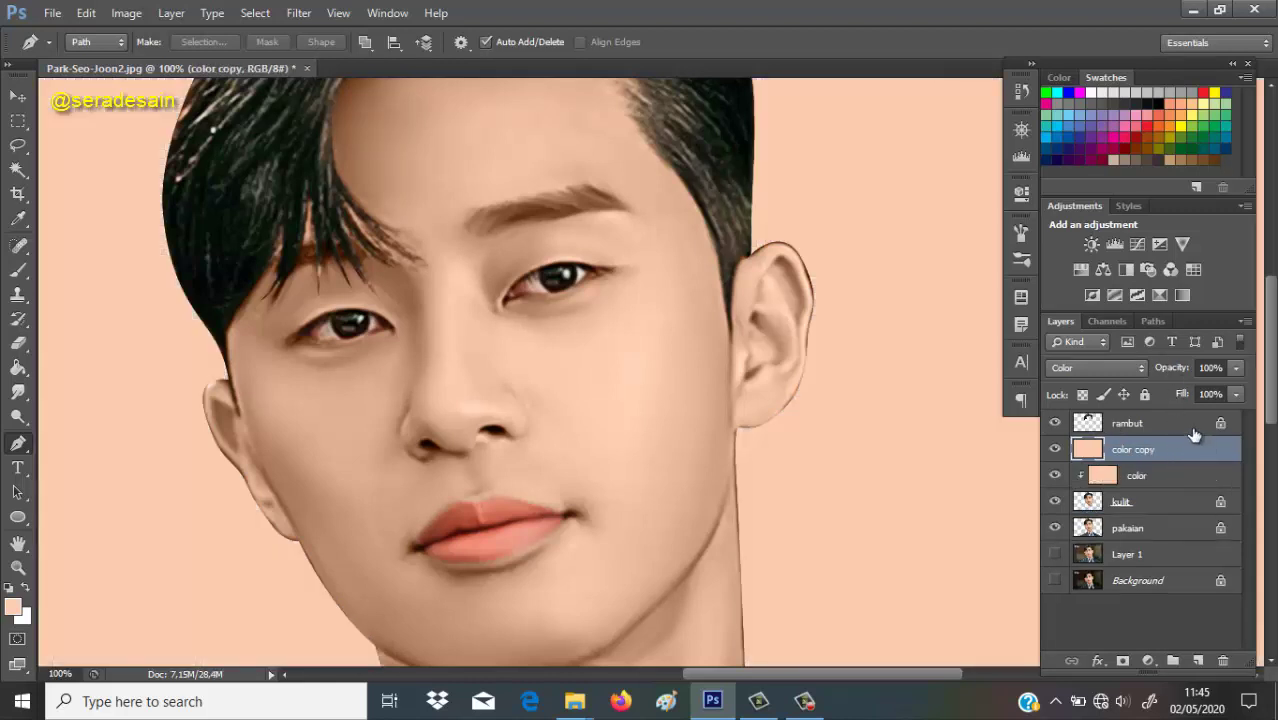
{"action": "key", "text": "ctrl+alt+g"}
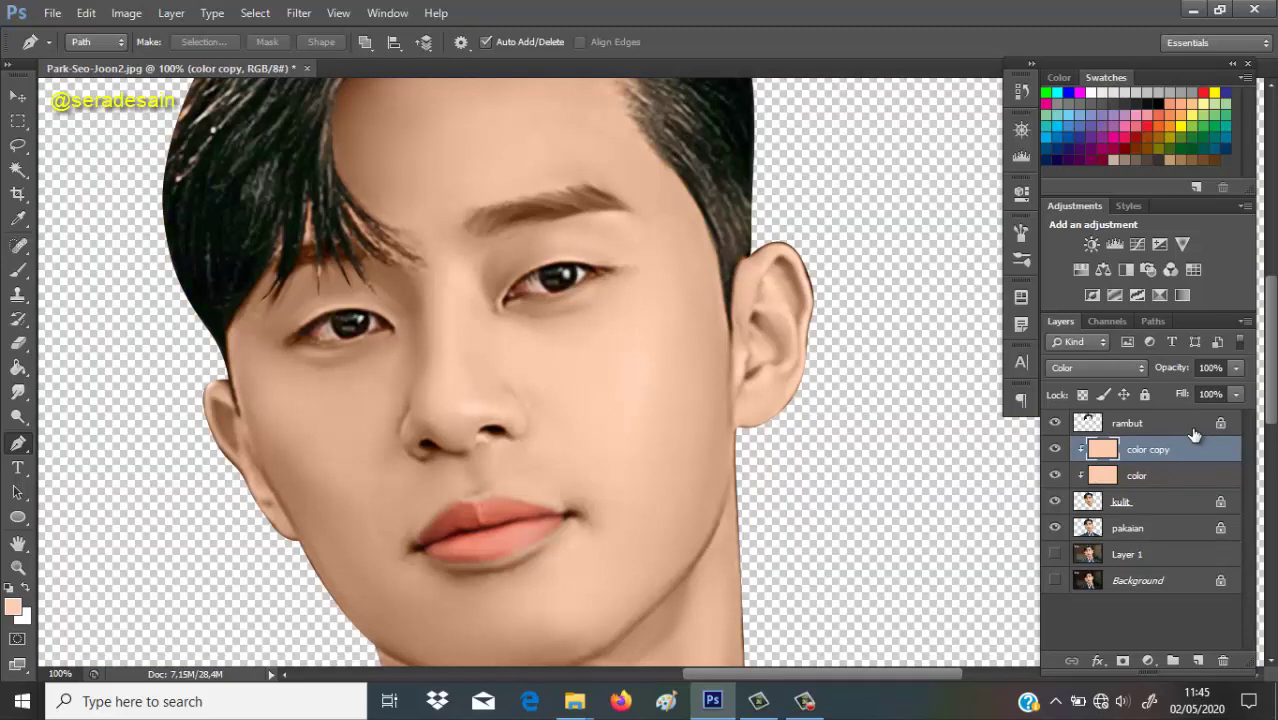
{"action": "left_click", "coordinate": [1079, 366]}
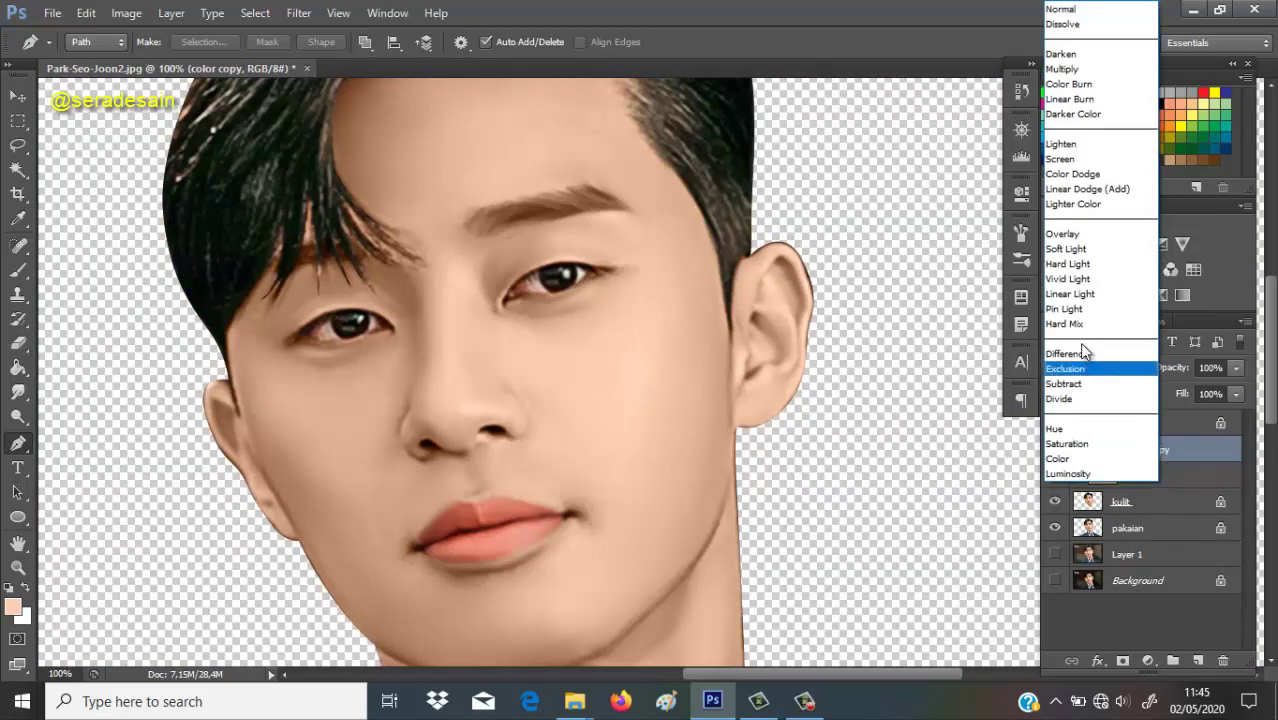
{"action": "left_click", "coordinate": [1070, 249]}
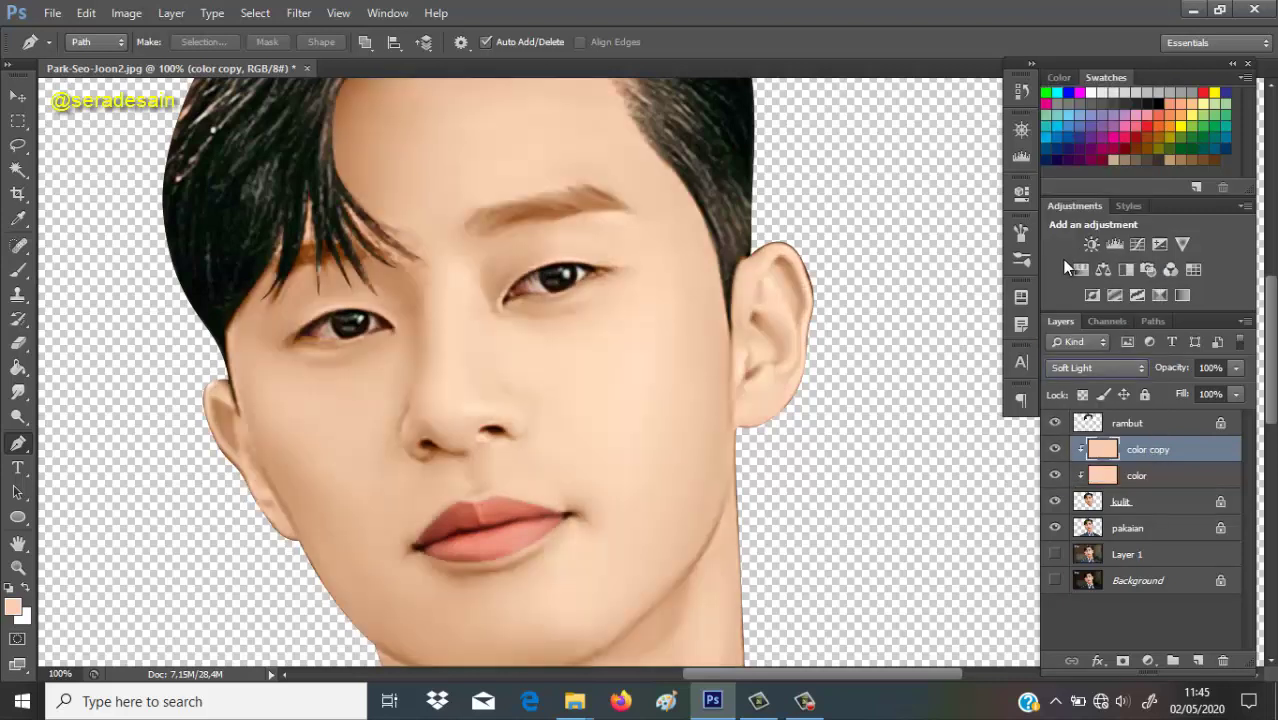
Rename the duplicated peach layer as softlight and compare the portrait with that layer hidden and shown.
{"action": "double_click", "coordinate": [1147, 449]}
{"action": "type", "text": "sof"}
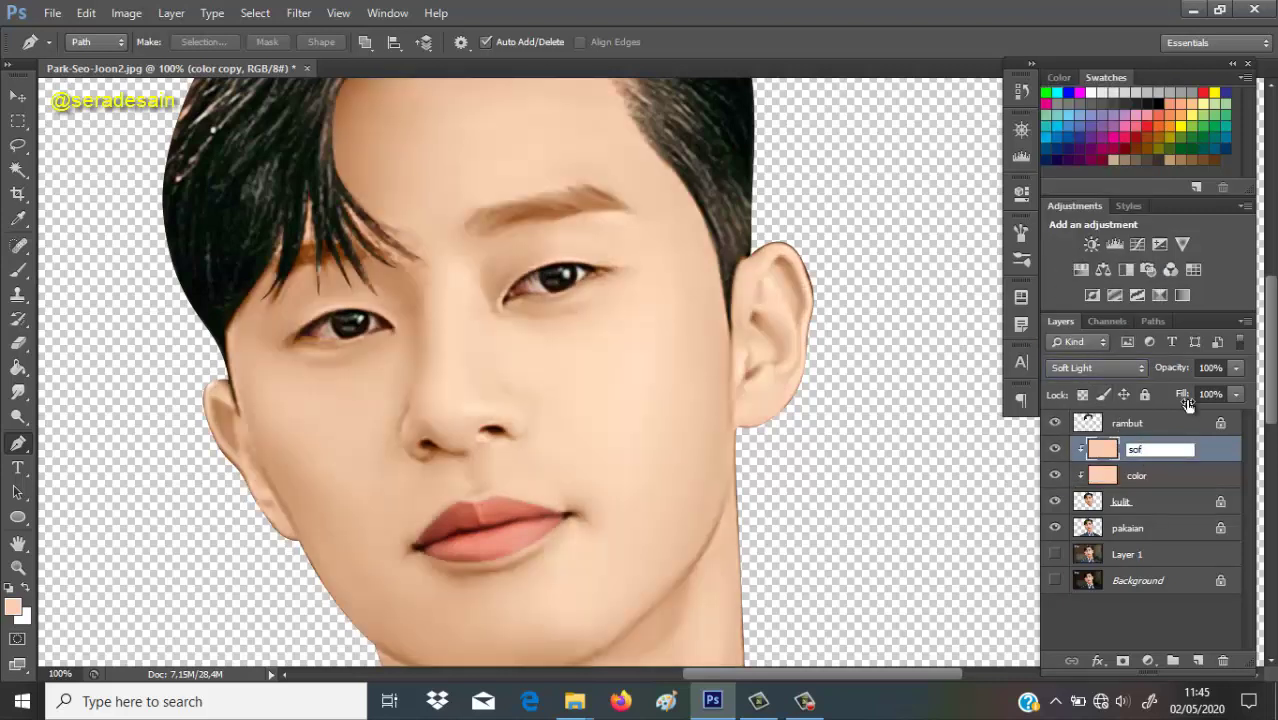
{"action": "type", "text": "tlight"}
{"action": "key", "text": "Return"}
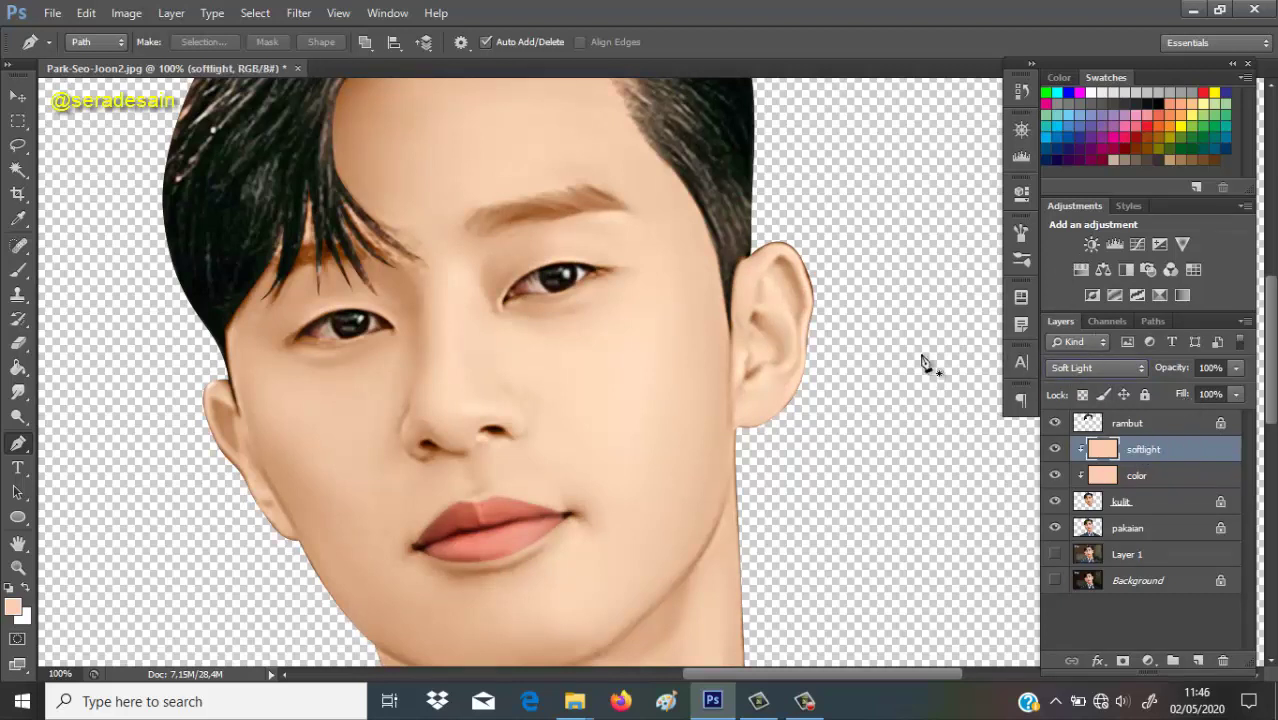
{"action": "scroll", "coordinate": [895, 247], "scroll_direction": "down", "scroll_amount": 2}
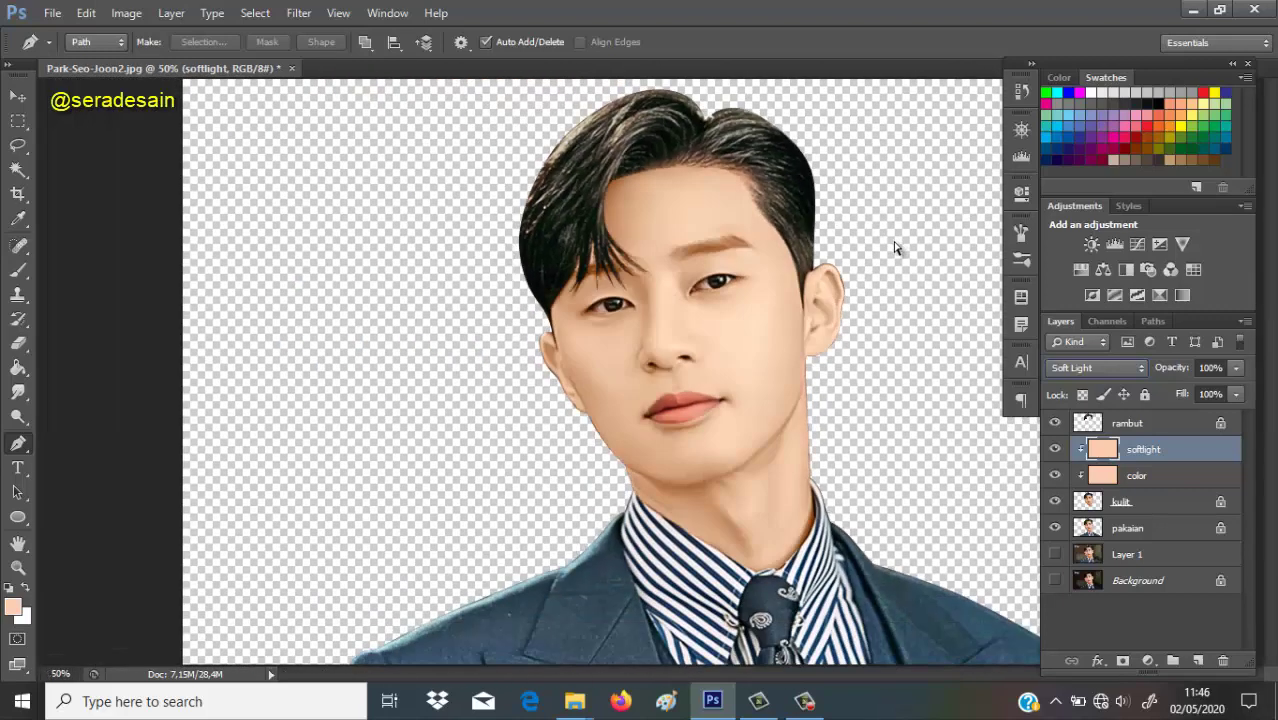
{"action": "left_click", "coordinate": [1056, 450]}
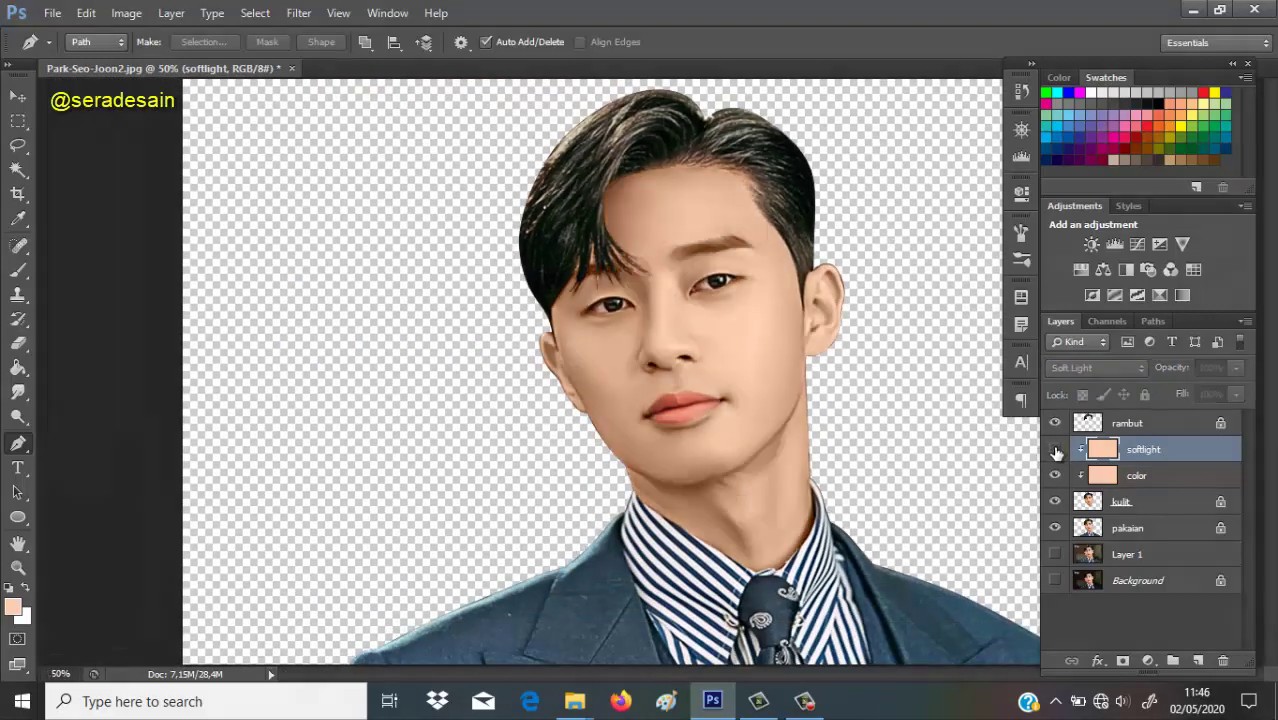
{"action": "left_click", "coordinate": [1056, 450]}
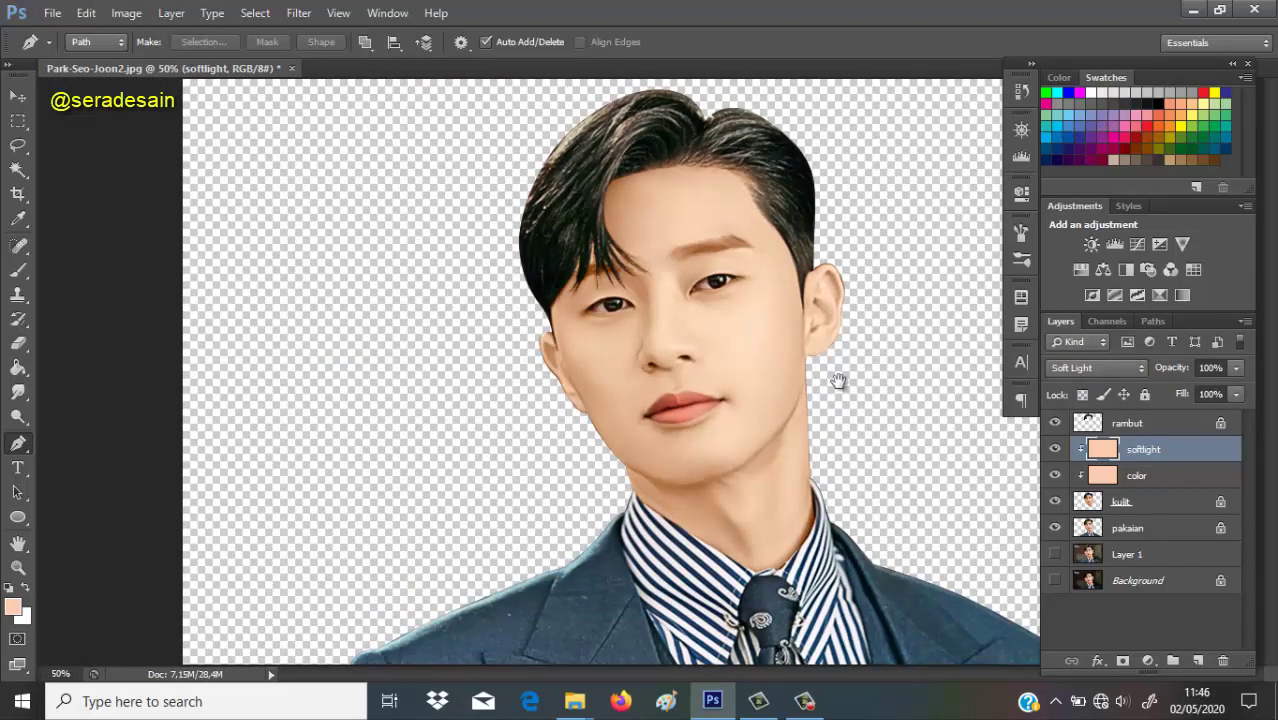
Add an empty layer above softlight and make it a clipping mask on the kulit layer.
{"action": "left_click", "coordinate": [1200, 663]}
{"action": "right_click", "coordinate": [1203, 462]}
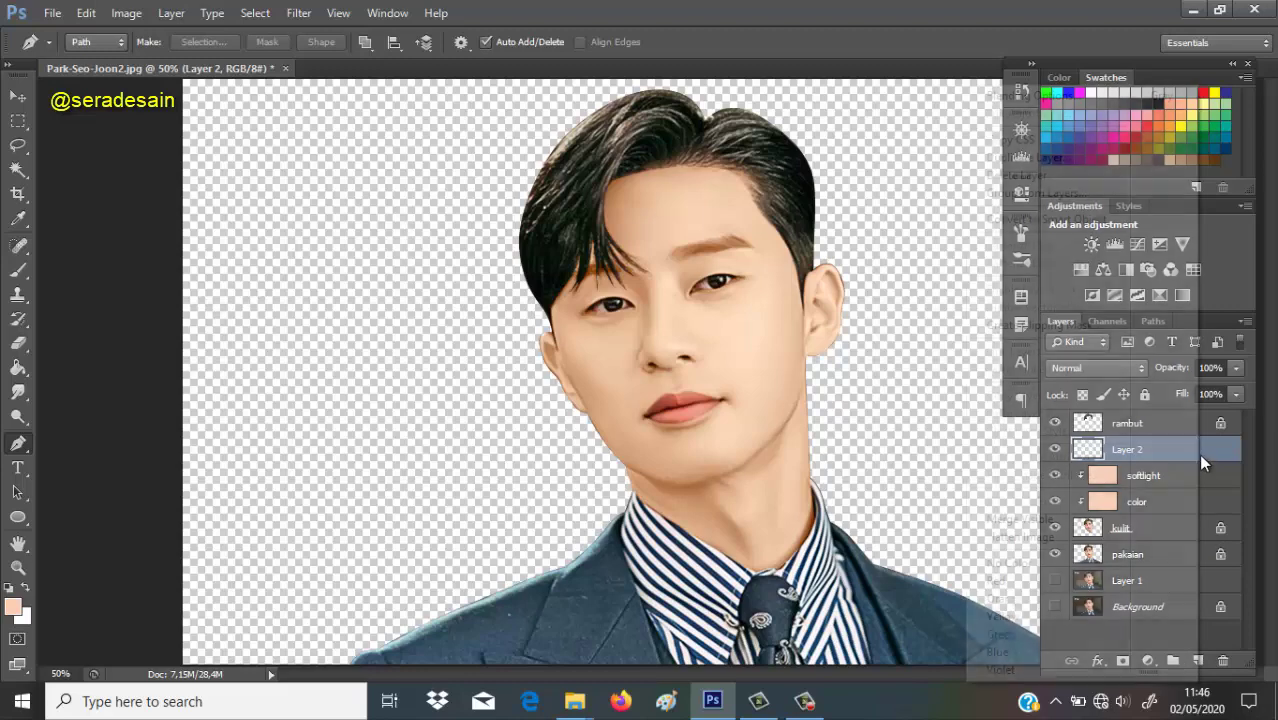
{"action": "left_click", "coordinate": [1084, 328]}
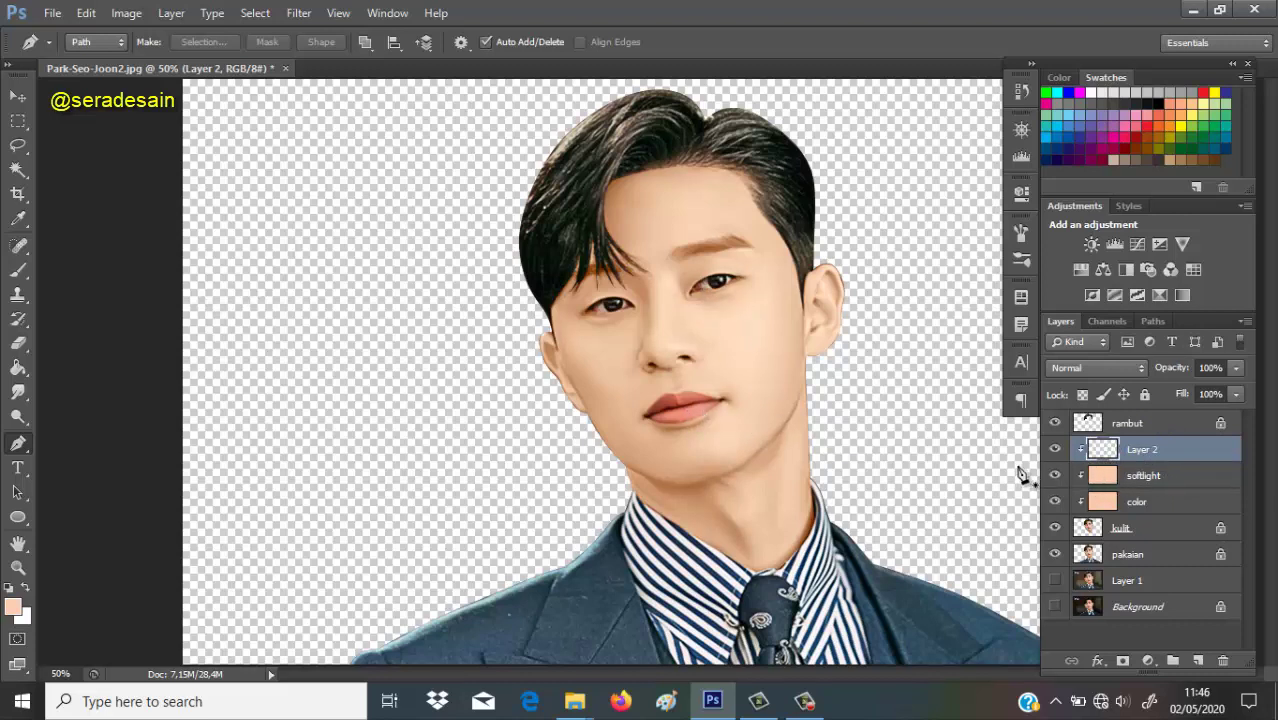
Load the softlight layer's filled area as a selection and invert it to select only the eyes and lips.
{"action": "left_click", "coordinate": [1150, 503]}
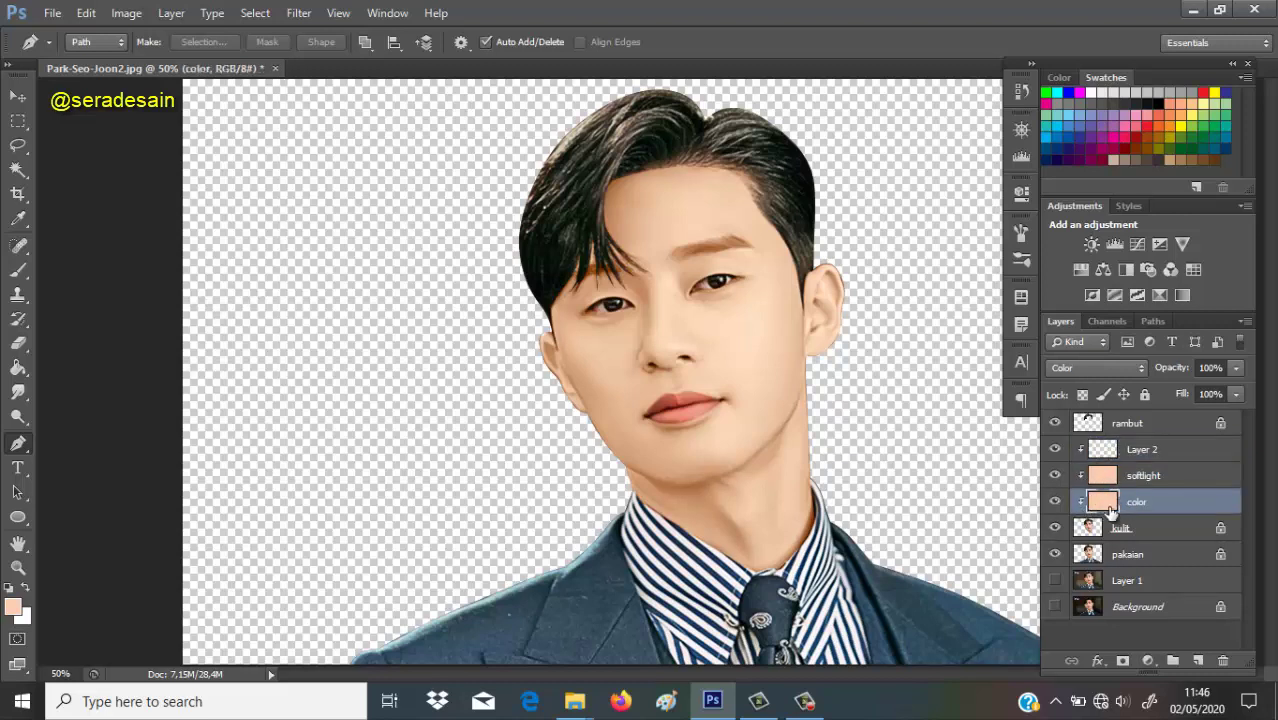
{"action": "left_click", "coordinate": [1163, 477]}
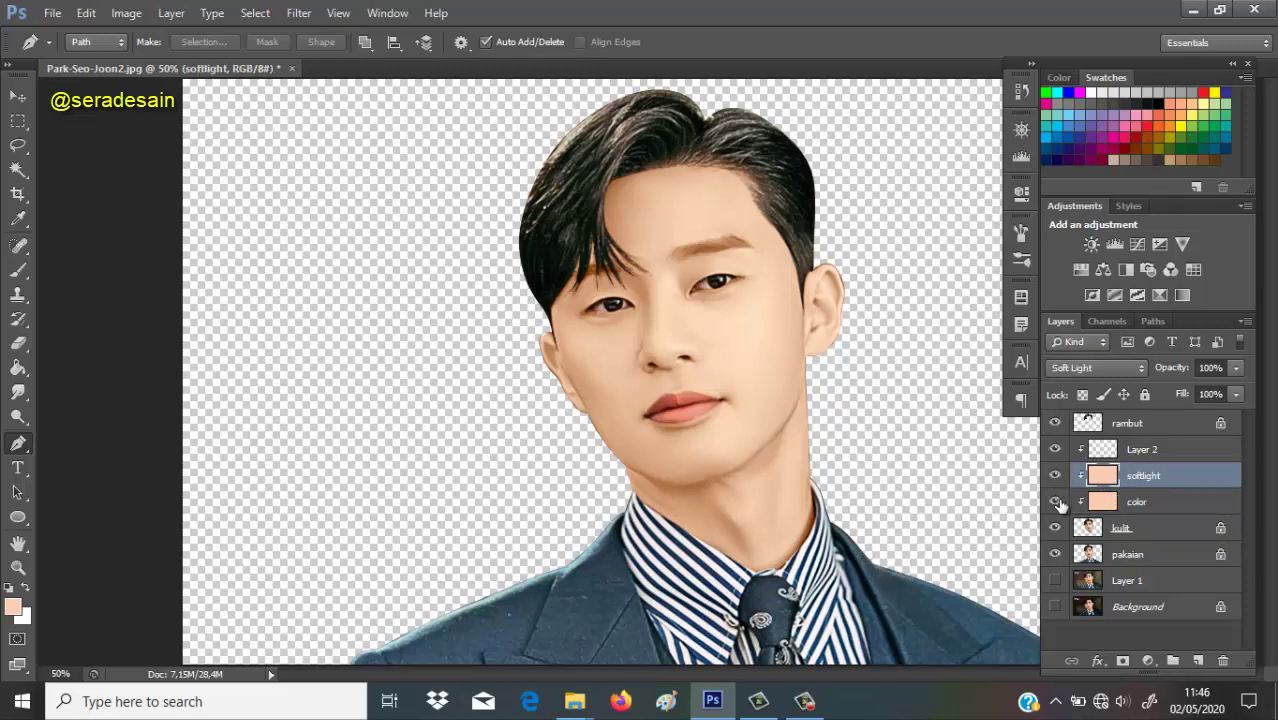
{"action": "left_click_drag", "start_coordinate": [1099, 541], "coordinate": [1098, 487]}
{"action": "left_click_drag", "start_coordinate": [1104, 508], "coordinate": [1105, 510]}
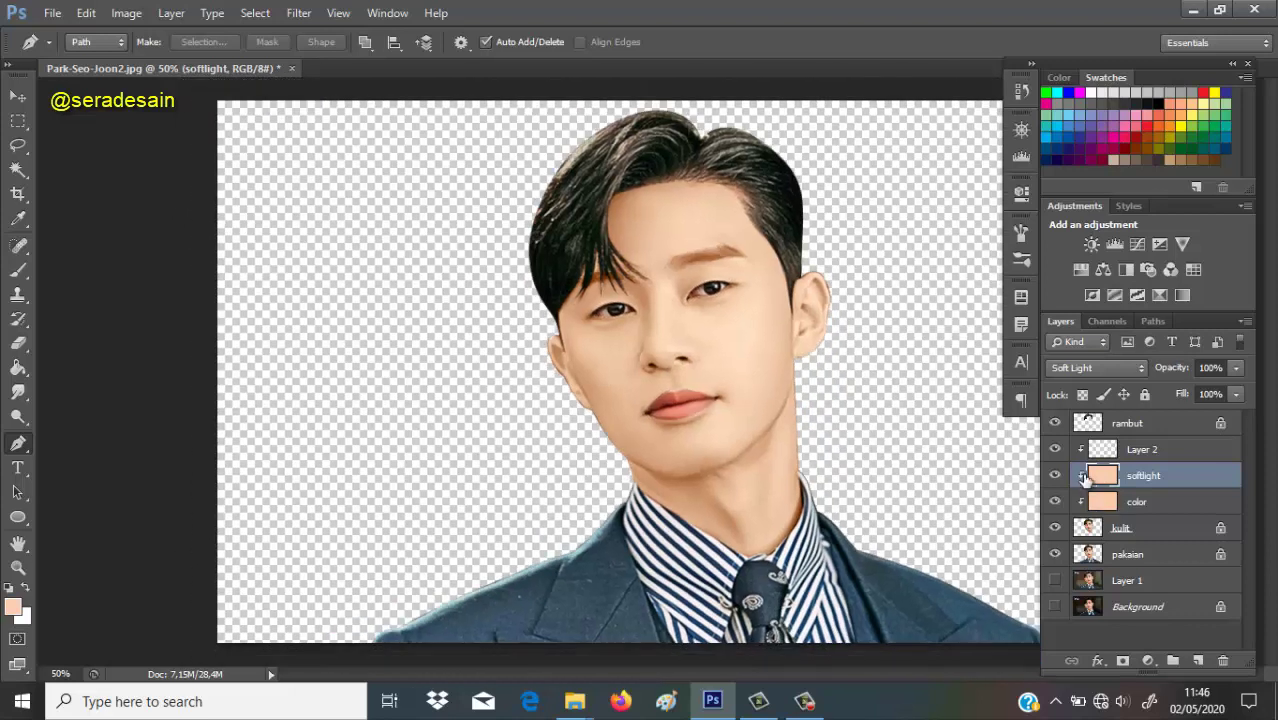
{"action": "key", "text": "ctrl+minus"}
{"action": "left_click", "coordinate": [1084, 477], "text": "ctrl"}
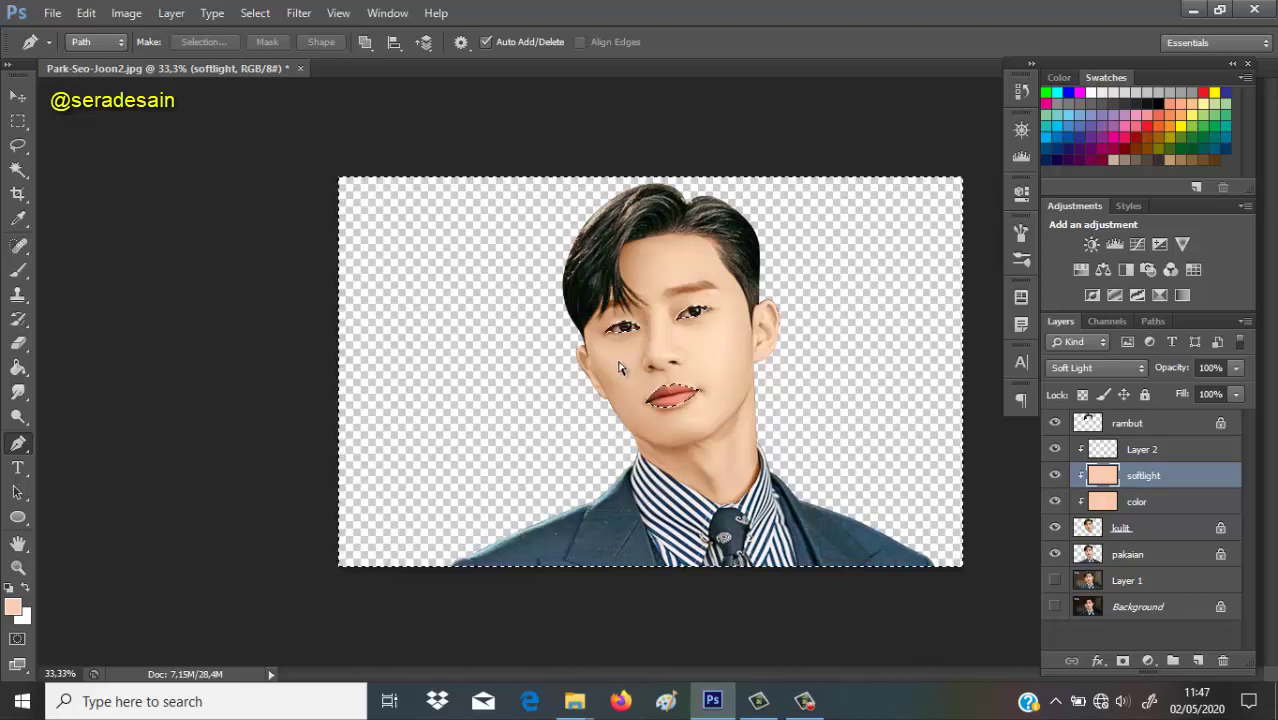
{"action": "key", "text": "ctrl+shift+i"}
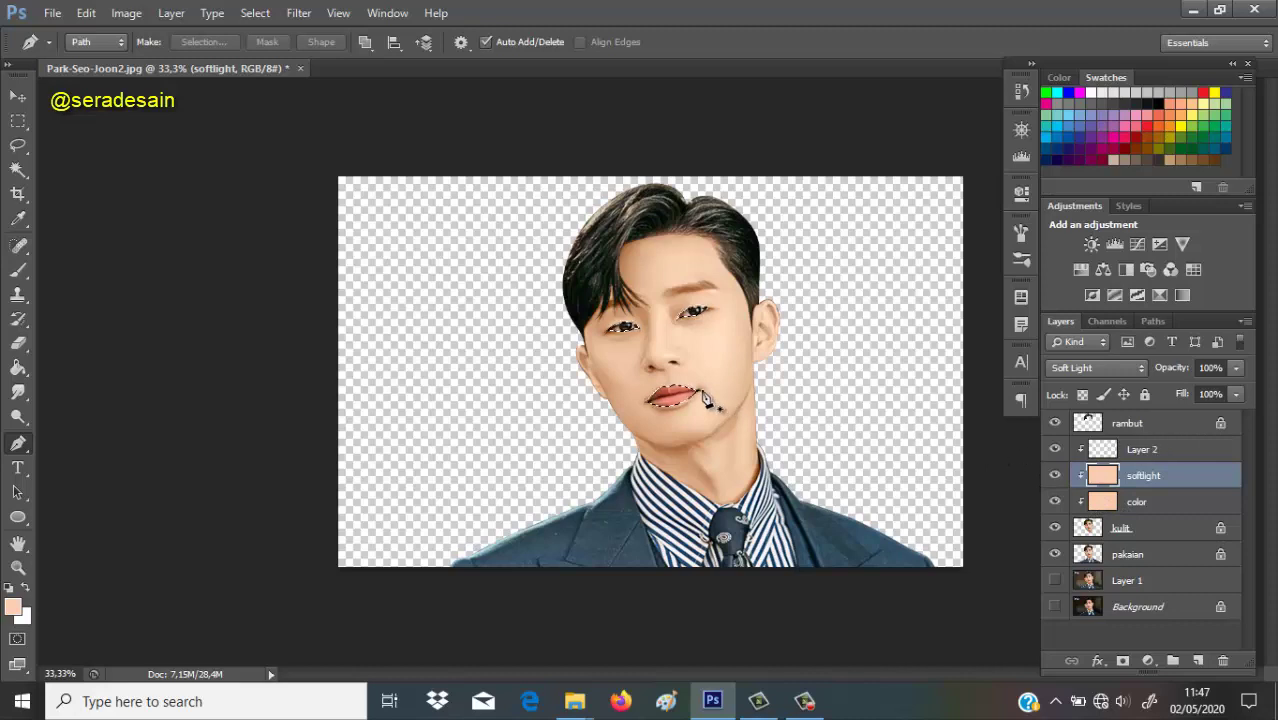
Fill the selected eyes and lips with black (000000) on the empty clipped layer using the Paint Bucket, and deselect.
{"action": "key", "text": "shift+alt+n"}
{"action": "left_click", "coordinate": [1150, 450]}
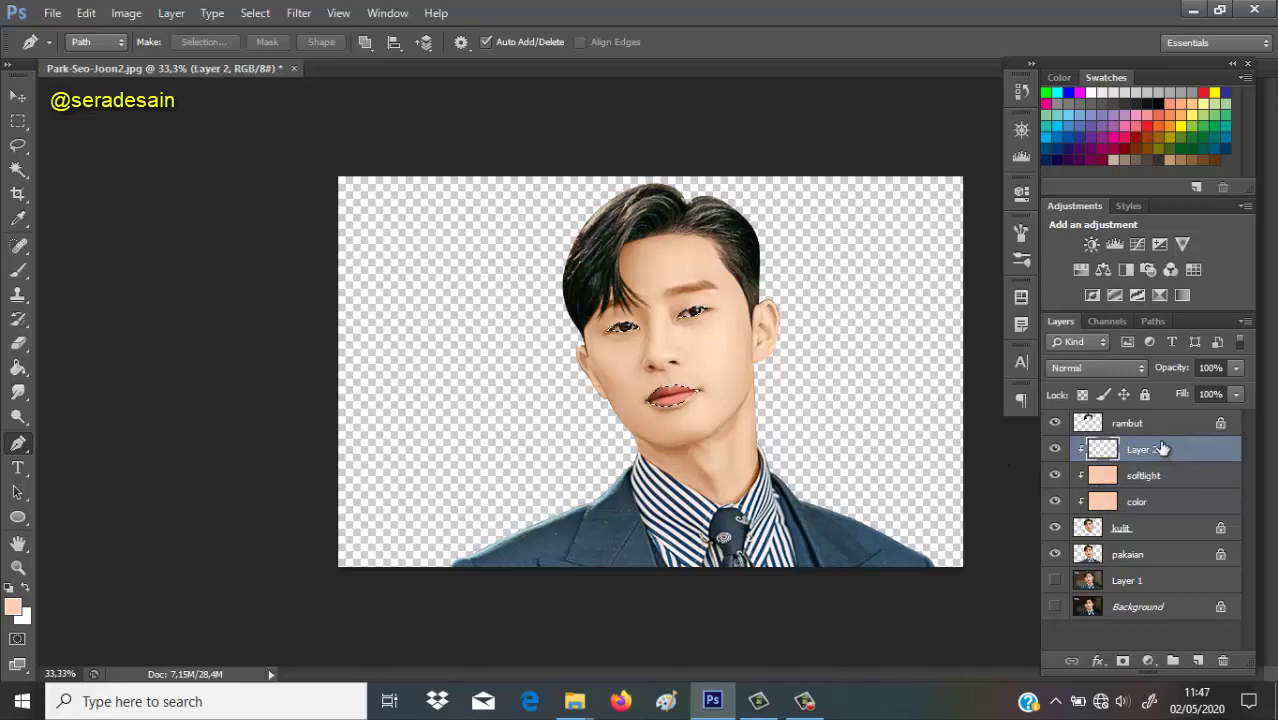
{"action": "key", "text": "ctrl+plus"}
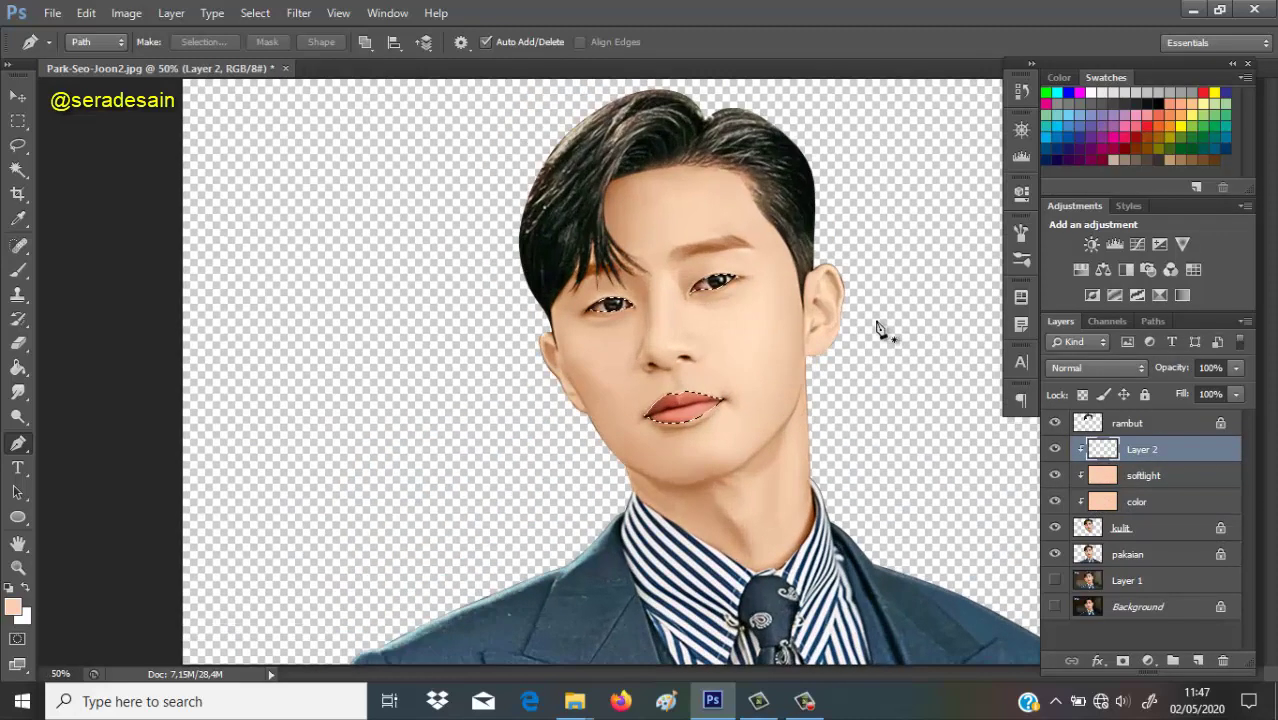
{"action": "left_click", "coordinate": [18, 367]}
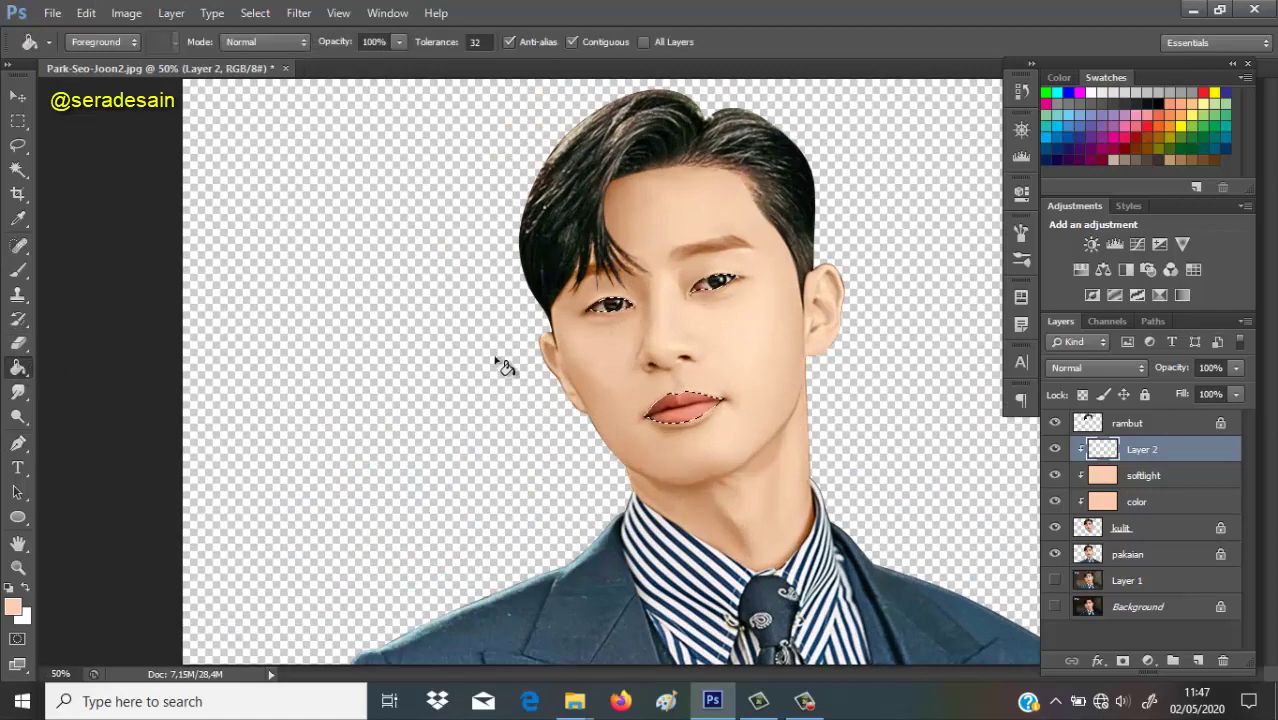
{"action": "left_click", "coordinate": [13, 606]}
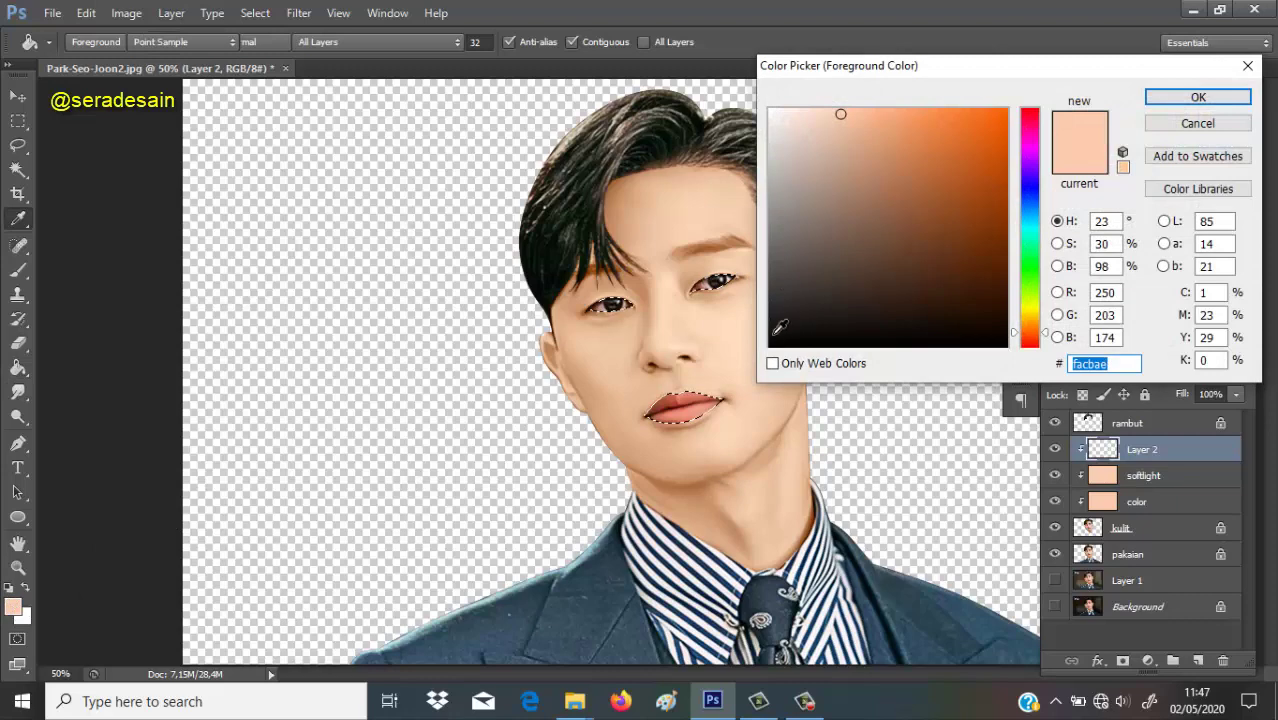
{"action": "left_click_drag", "start_coordinate": [802, 289], "coordinate": [762, 356]}
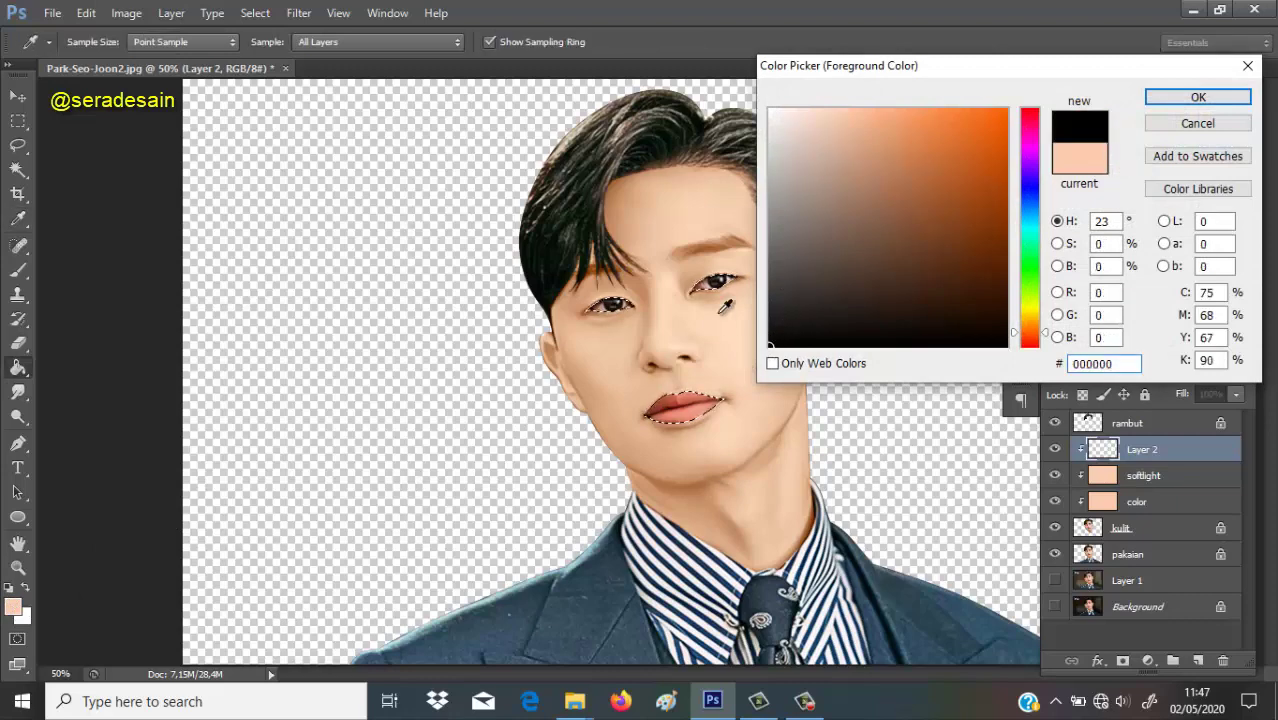
{"action": "key", "text": "Return"}
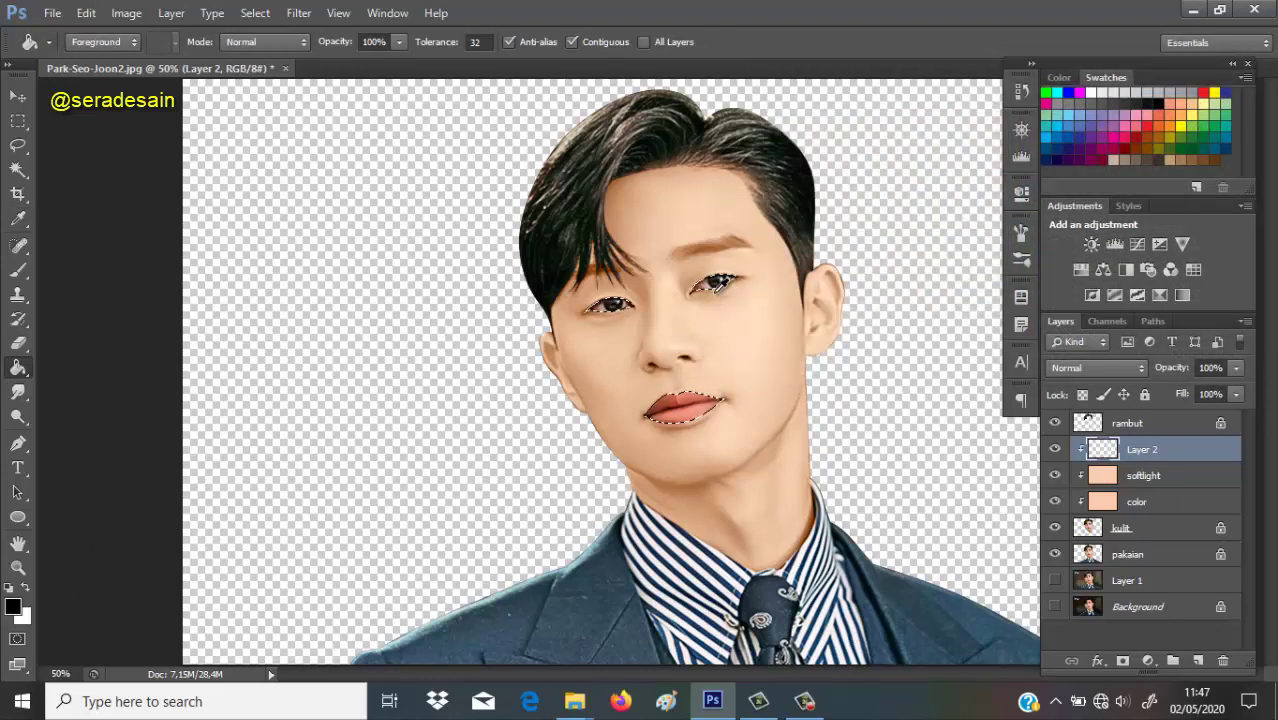
{"action": "left_click", "coordinate": [727, 301]}
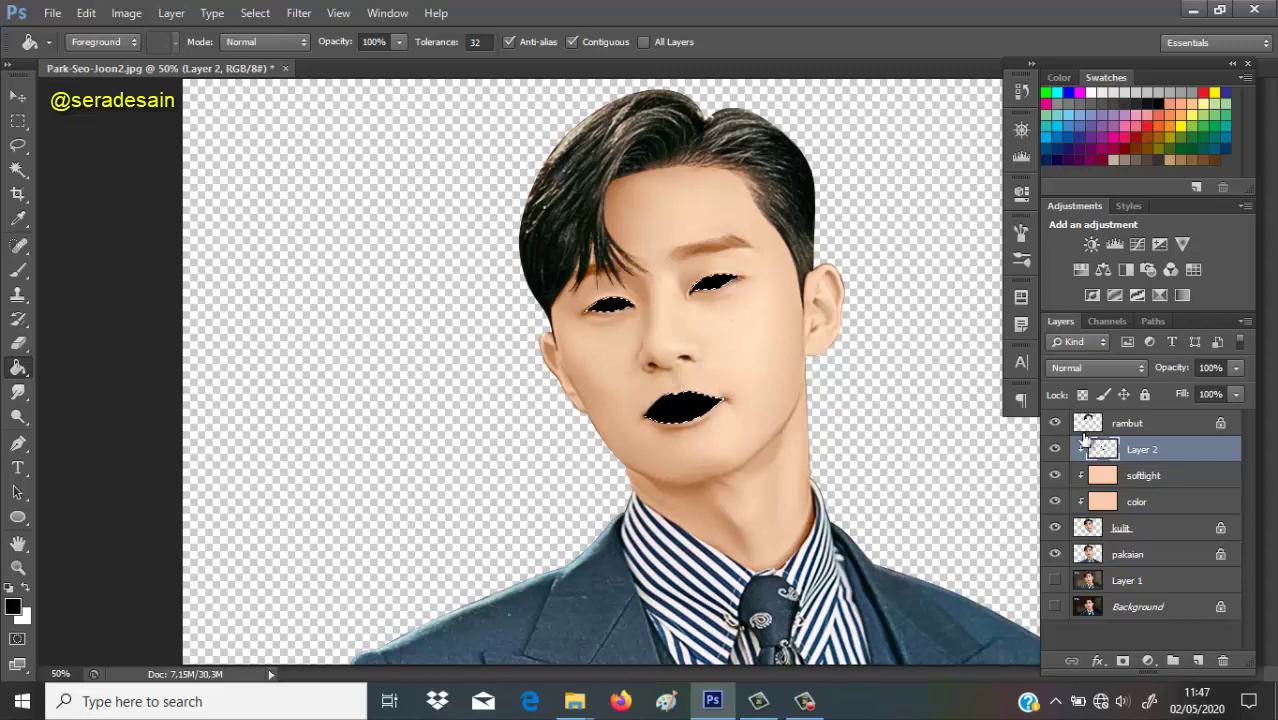
{"action": "key", "text": "ctrl+d"}
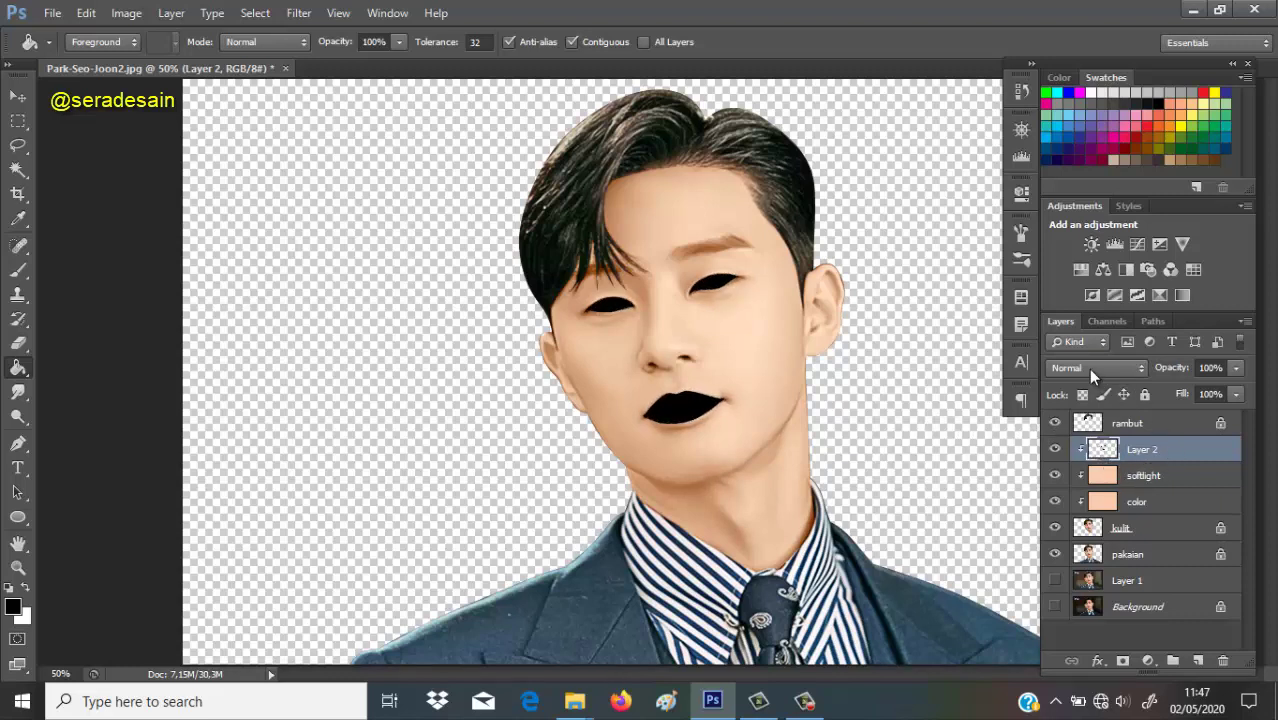
Set the black eye-and-lip layer's blend mode to Color and load its filled shapes as a selection.
{"action": "left_click", "coordinate": [1093, 368]}
{"action": "left_click", "coordinate": [1075, 460]}
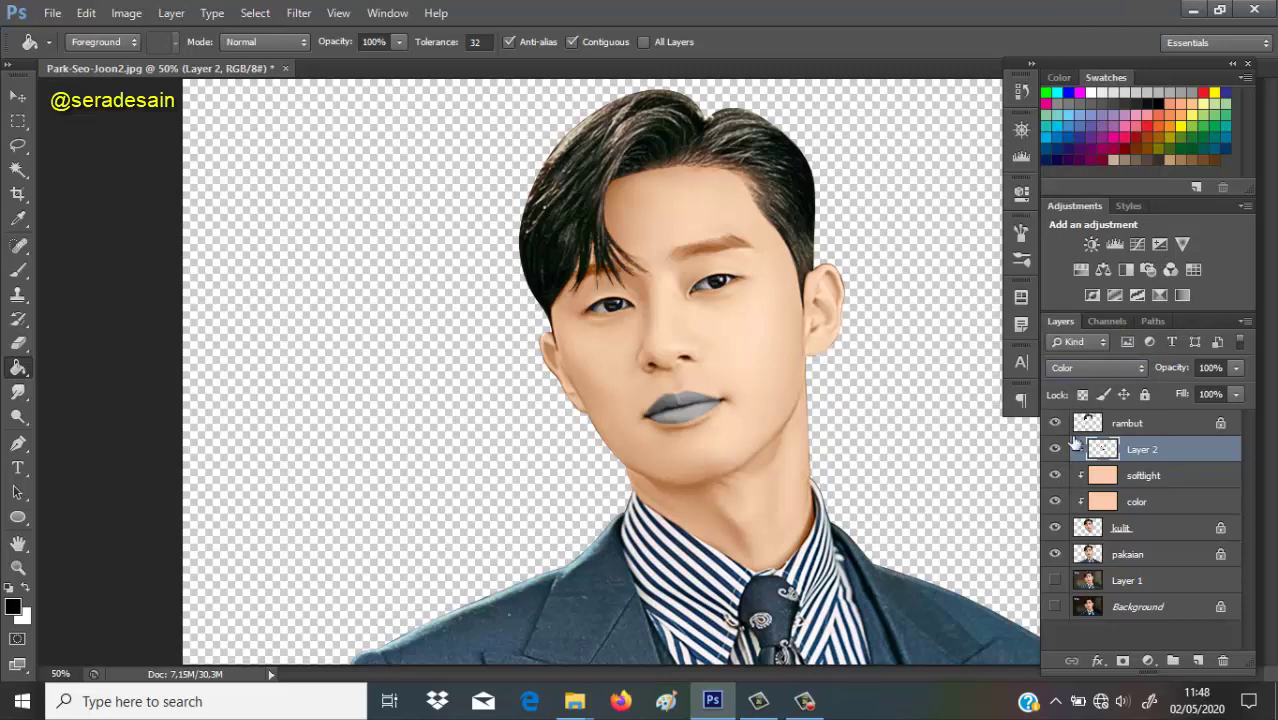
{"action": "left_click", "coordinate": [1104, 460], "text": "alt"}
{"action": "left_click", "coordinate": [1103, 450], "text": "ctrl"}
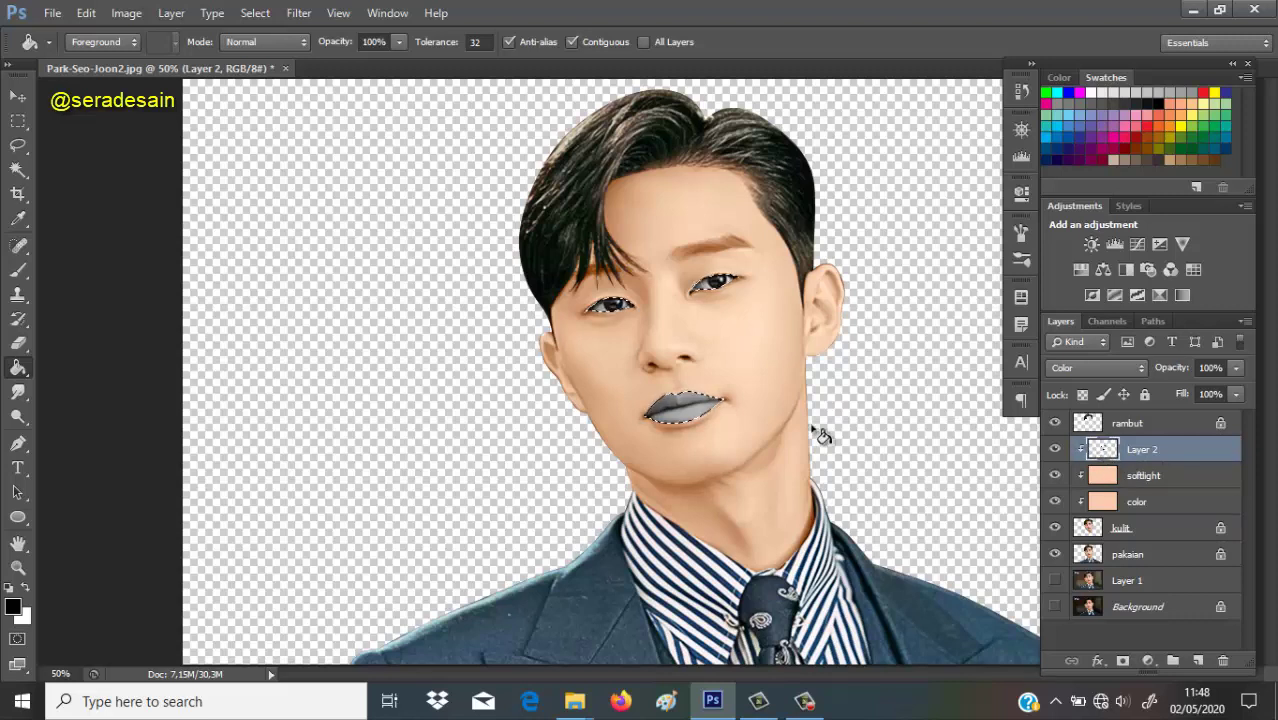
Erase the black fill from the lips inside the selection using a hard round 250 px Eraser brush.
{"action": "key", "text": "e"}
{"action": "right_click", "coordinate": [580, 312]}
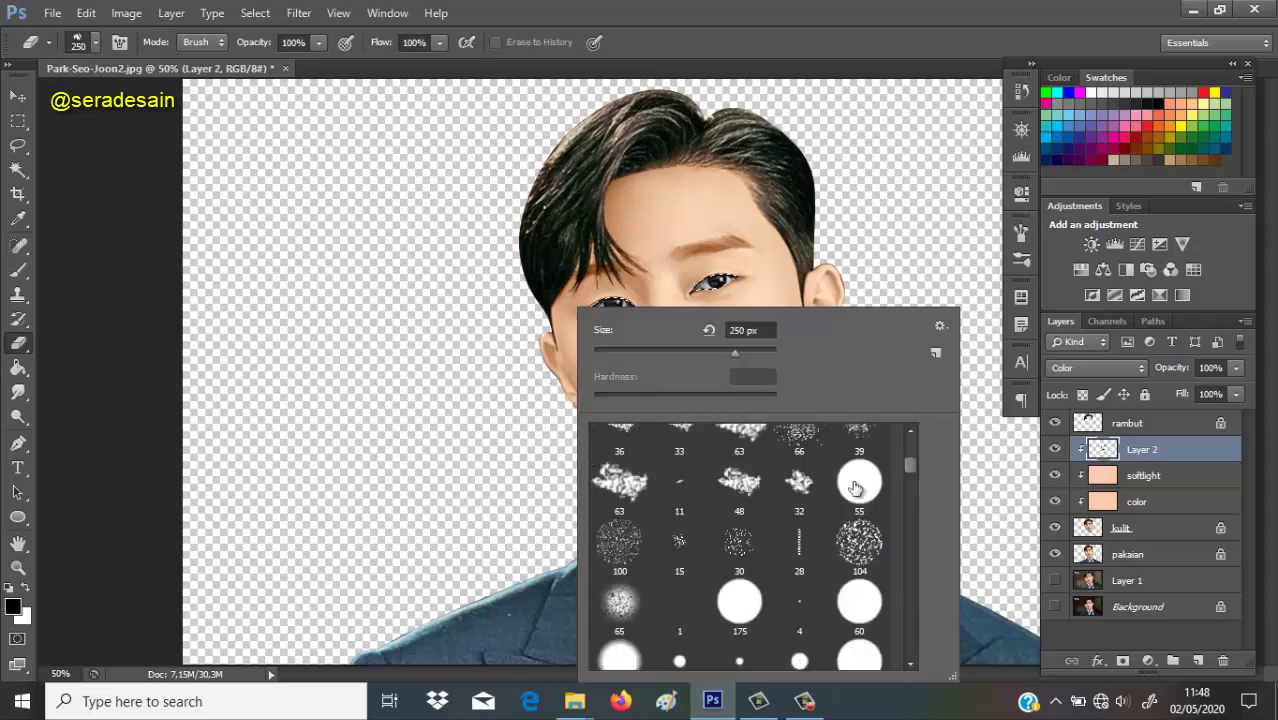
{"action": "left_click_drag", "start_coordinate": [913, 467], "coordinate": [911, 431]}
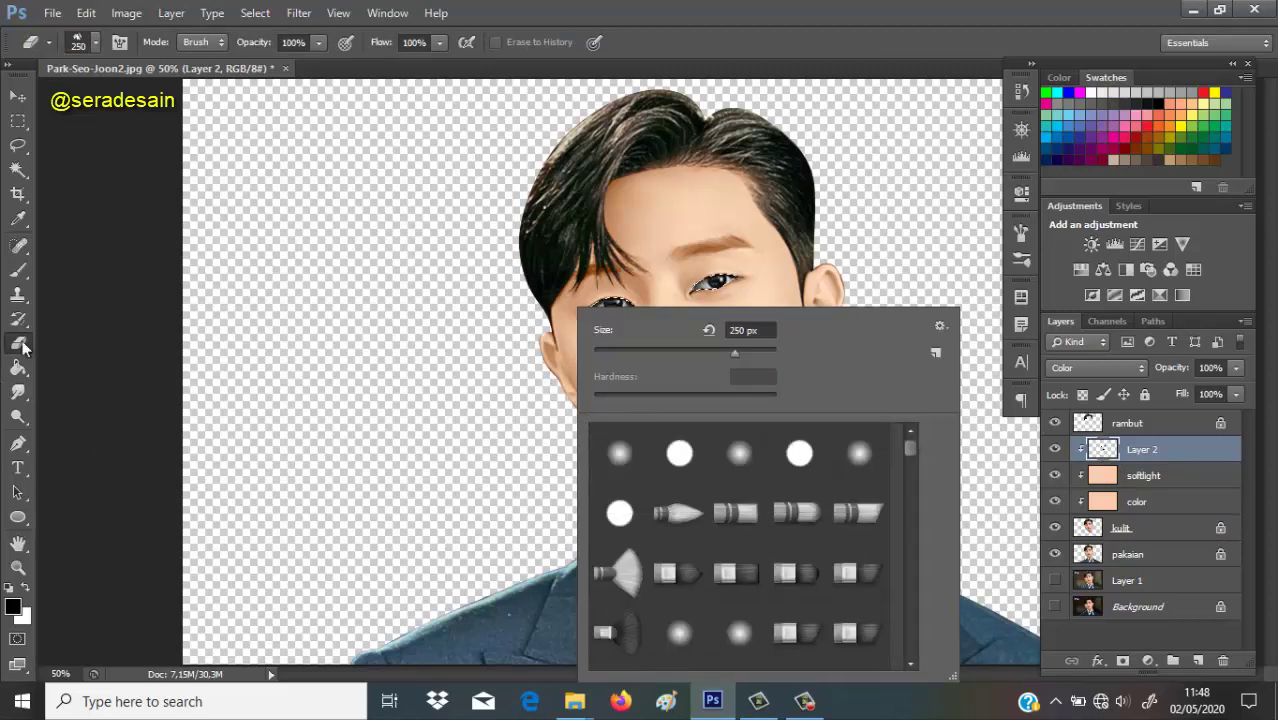
{"action": "left_click", "coordinate": [617, 456]}
{"action": "left_click", "coordinate": [679, 458]}
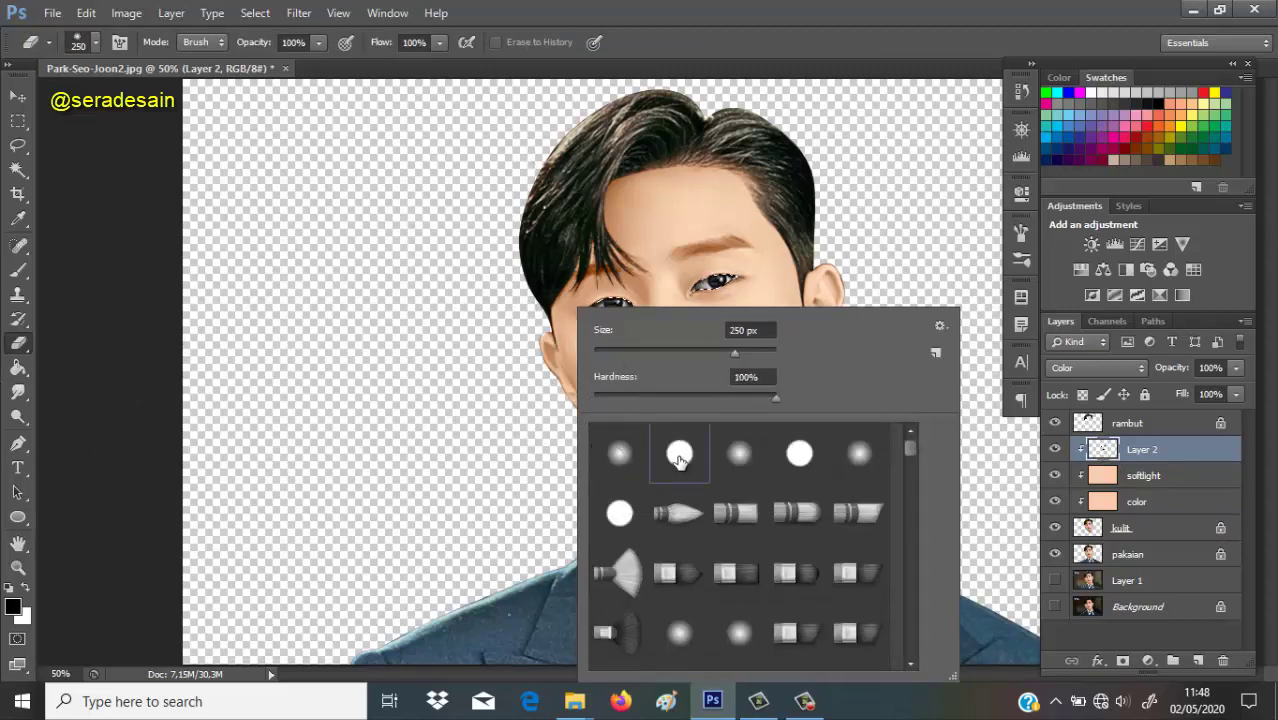
{"action": "left_click", "coordinate": [734, 45]}
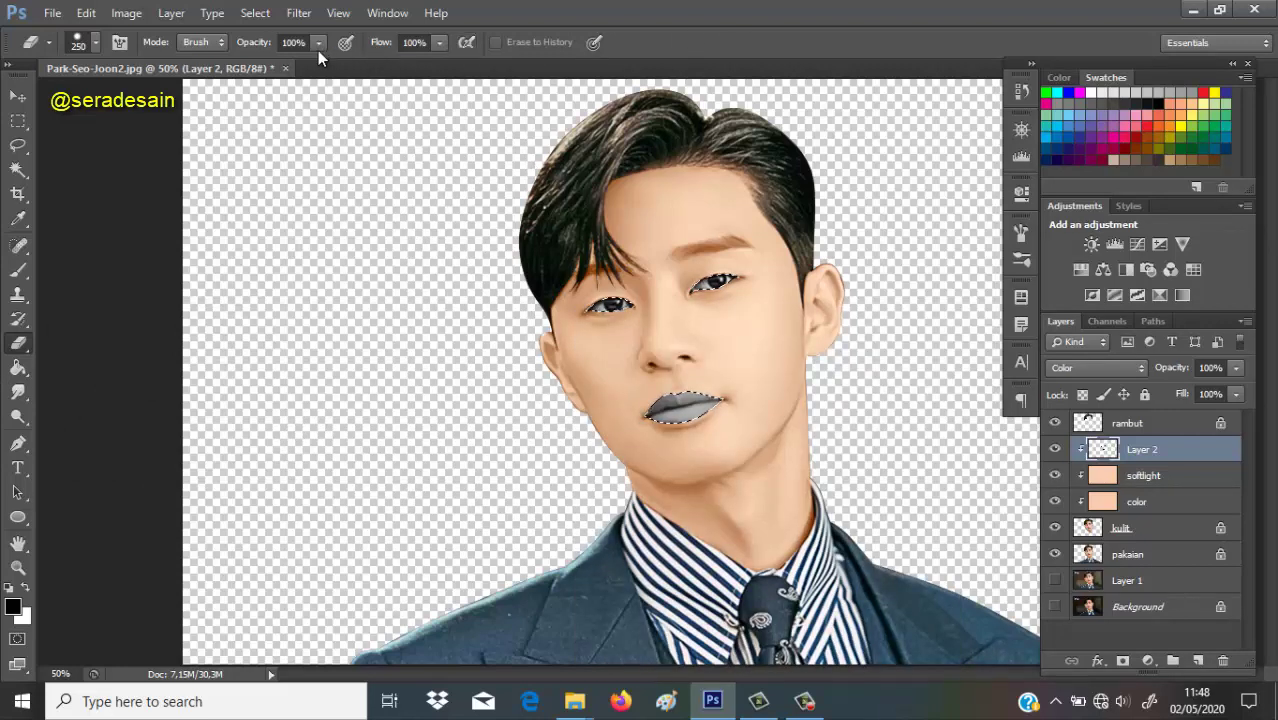
{"action": "left_click_drag", "start_coordinate": [603, 422], "coordinate": [670, 399]}
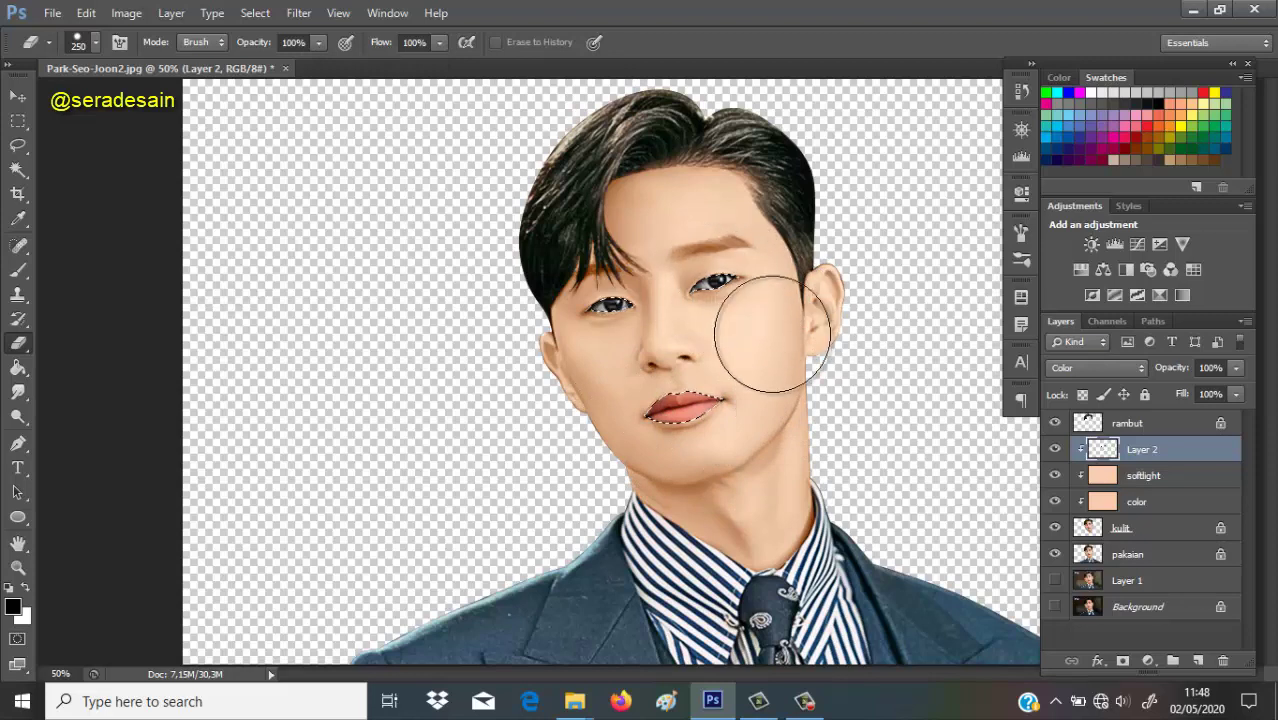
Sample the brown of the eyebrow as the foreground color and fill the selected lips with it using the Paint Bucket.
{"action": "key", "text": "g"}
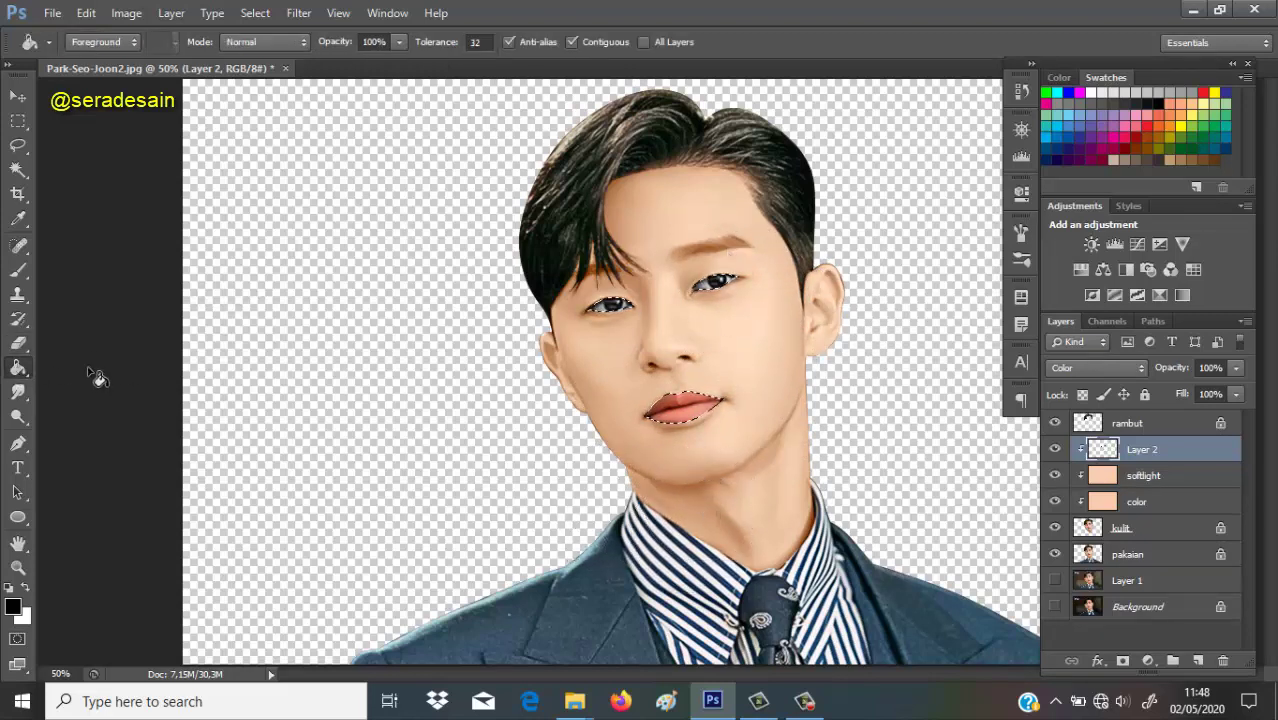
{"action": "left_click", "coordinate": [711, 245], "text": "alt"}
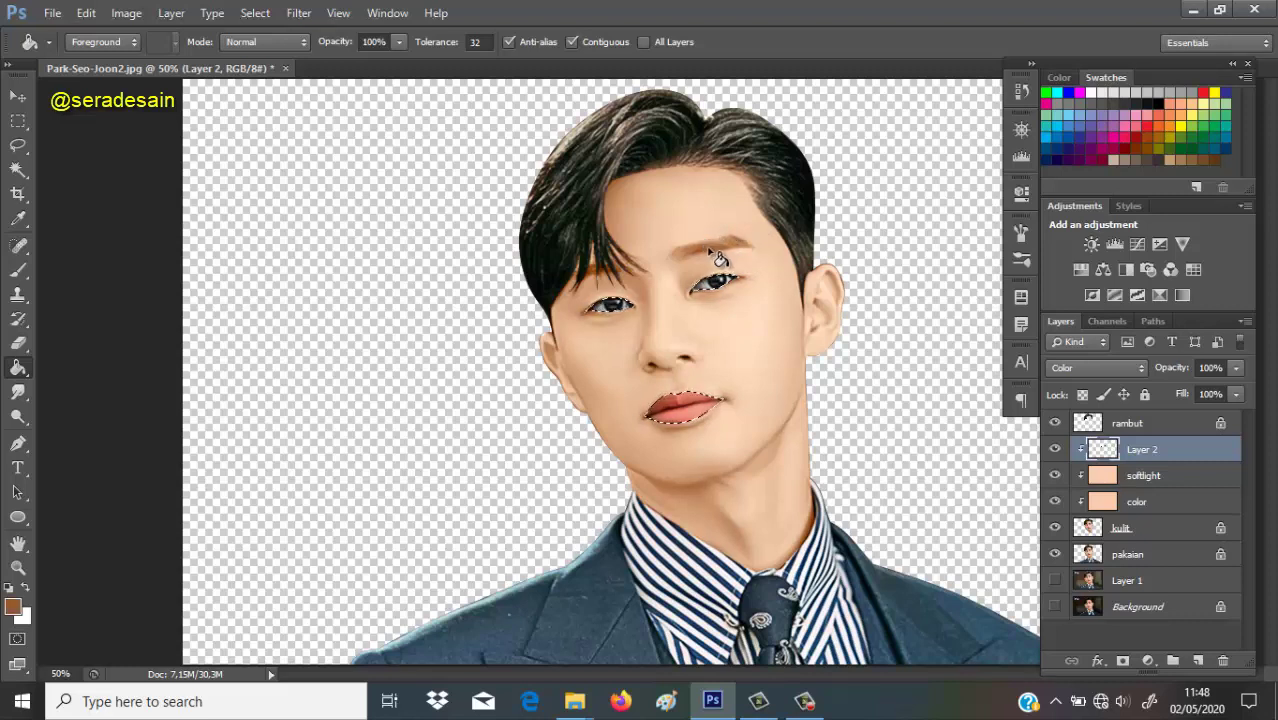
{"action": "left_click", "coordinate": [712, 410]}
{"action": "key", "text": "i"}
Shift the lip color with Hue/Saturation to Hue -19 and Saturation +21, and deselect.
{"action": "key", "text": "ctrl+u"}
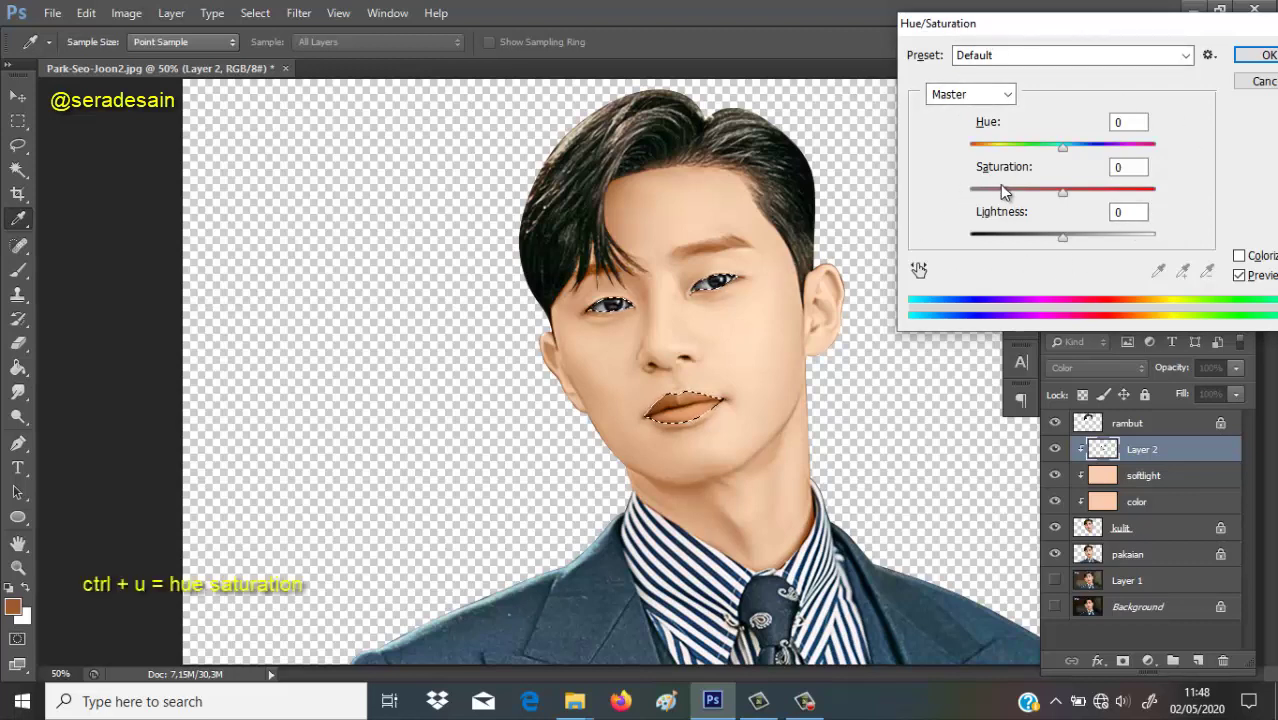
{"action": "left_click", "coordinate": [1090, 192]}
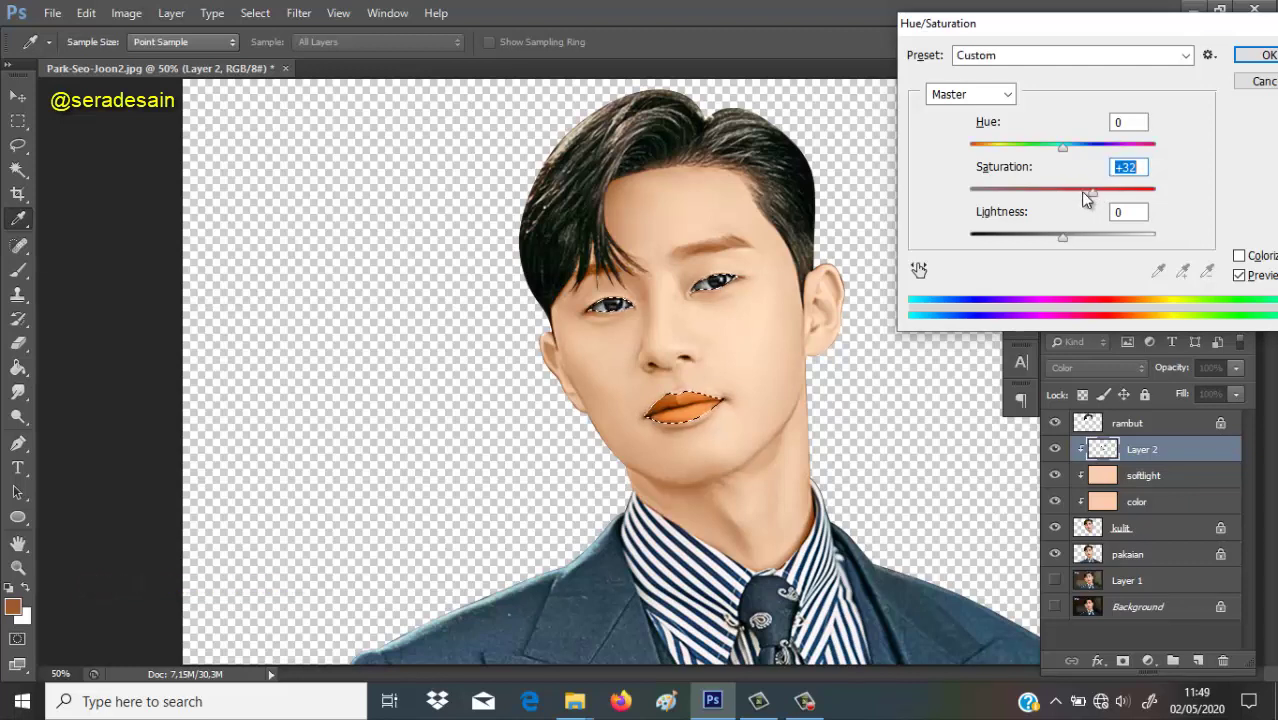
{"action": "left_click", "coordinate": [1081, 192]}
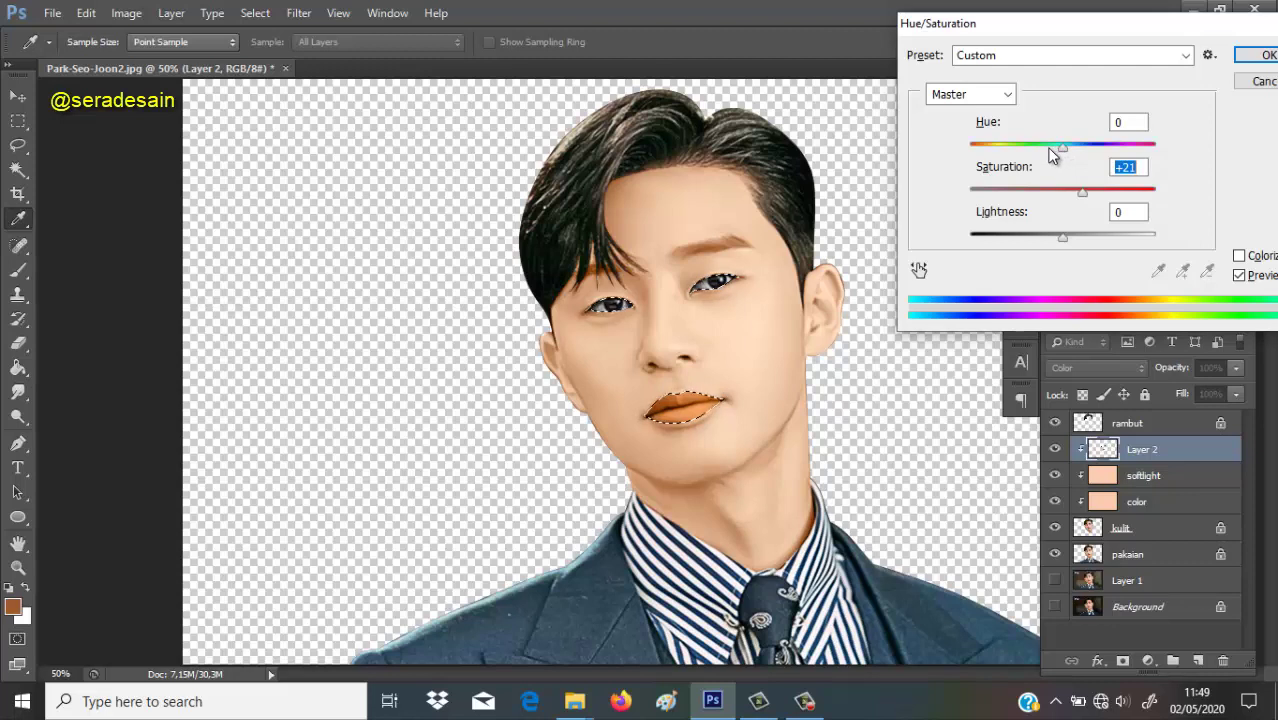
{"action": "left_click_drag", "start_coordinate": [1052, 150], "coordinate": [1053, 153]}
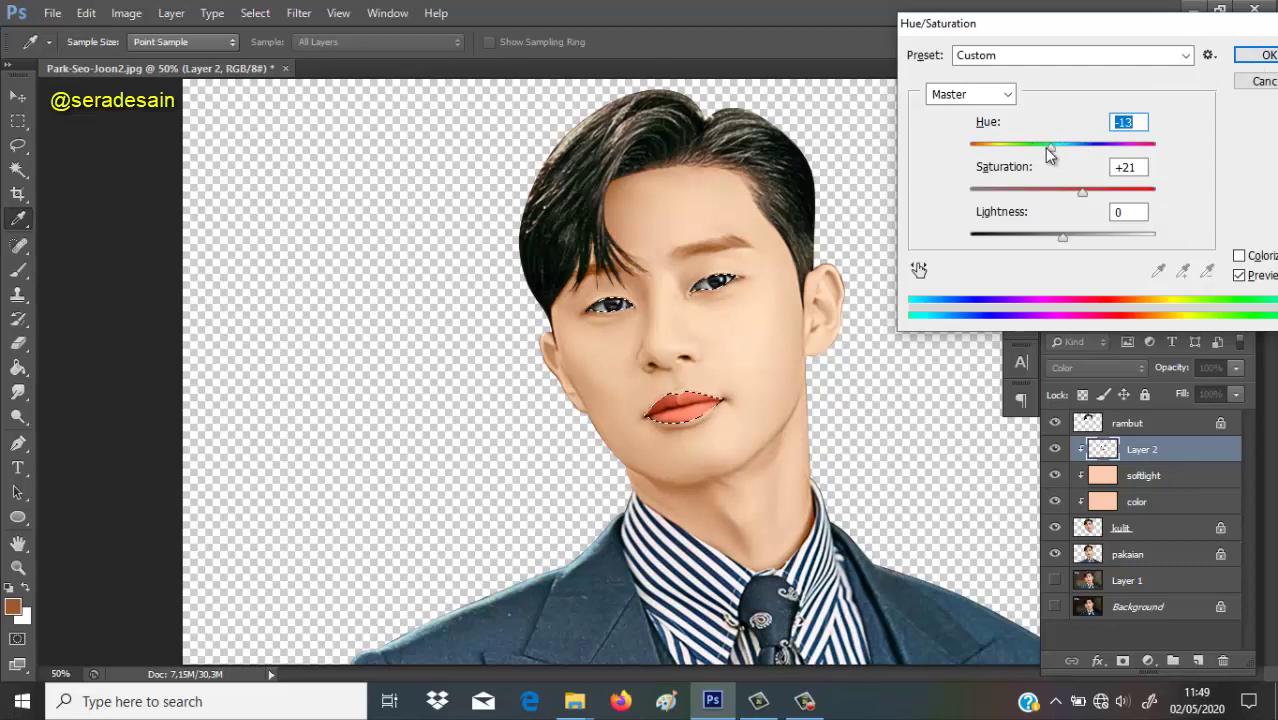
{"action": "left_click_drag", "start_coordinate": [1045, 150], "coordinate": [1046, 149]}
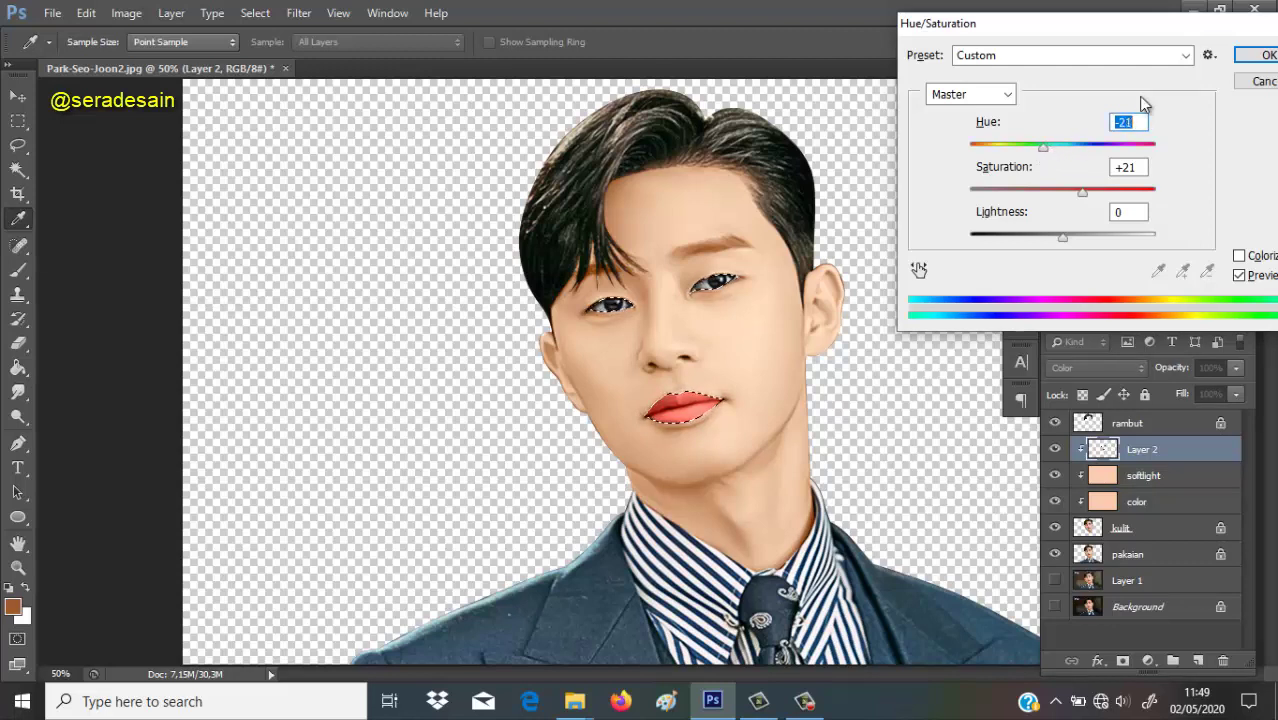
{"action": "key", "text": "Up"}
{"action": "key", "text": "Up"}
{"action": "key", "text": "Return"}
{"action": "key", "text": "g"}
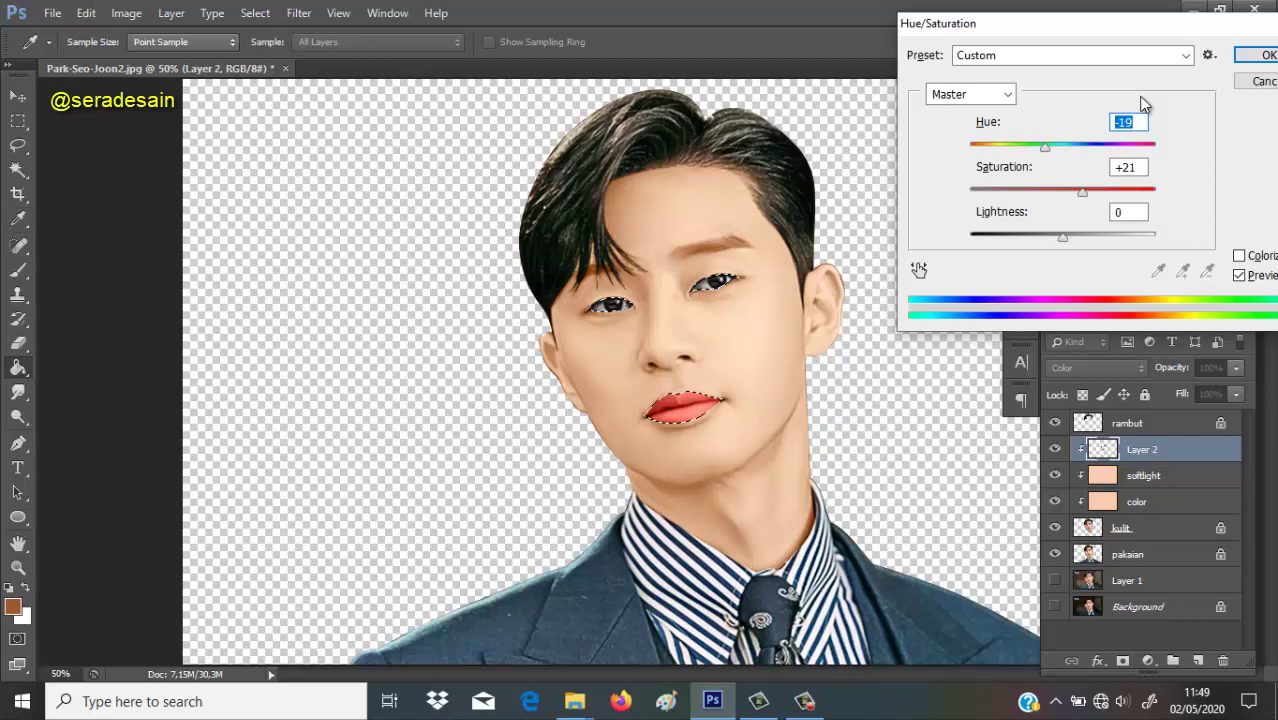
{"action": "key", "text": "ctrl+d"}
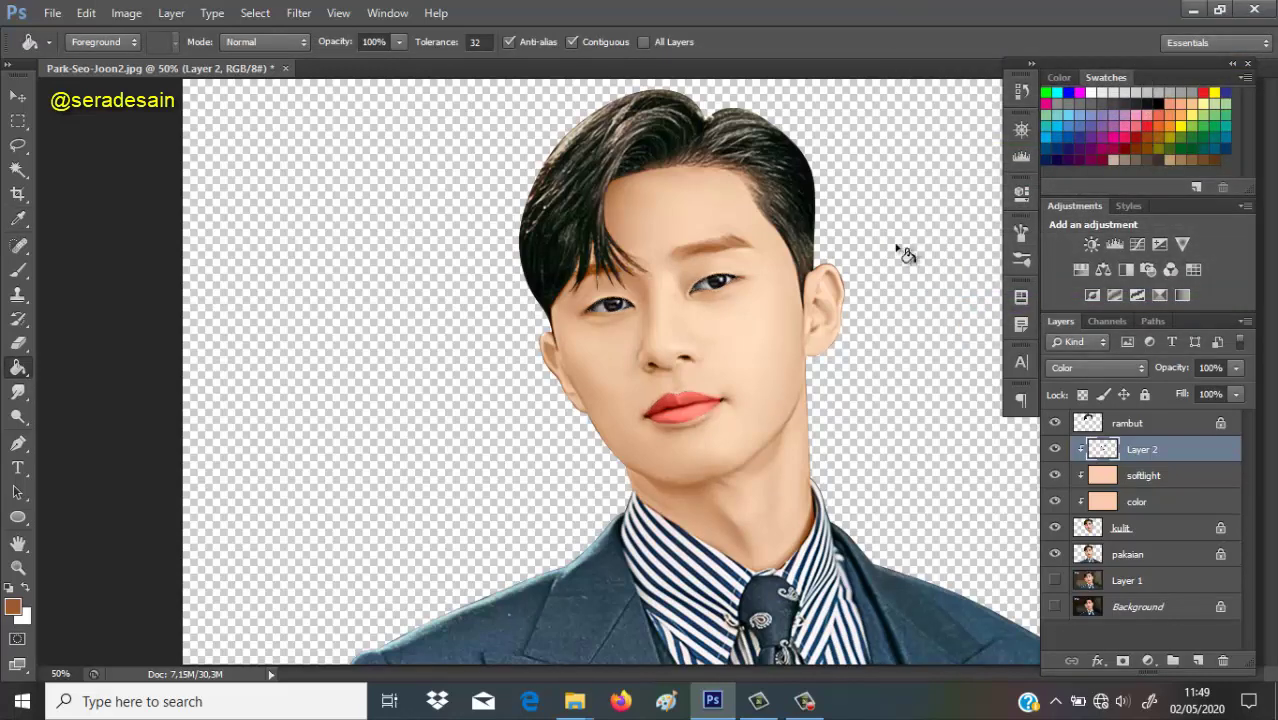
Save the layered portrait as the Photoshop document Park-Seo-Joon2.psd.
{"action": "key", "text": "ctrl+minus"}
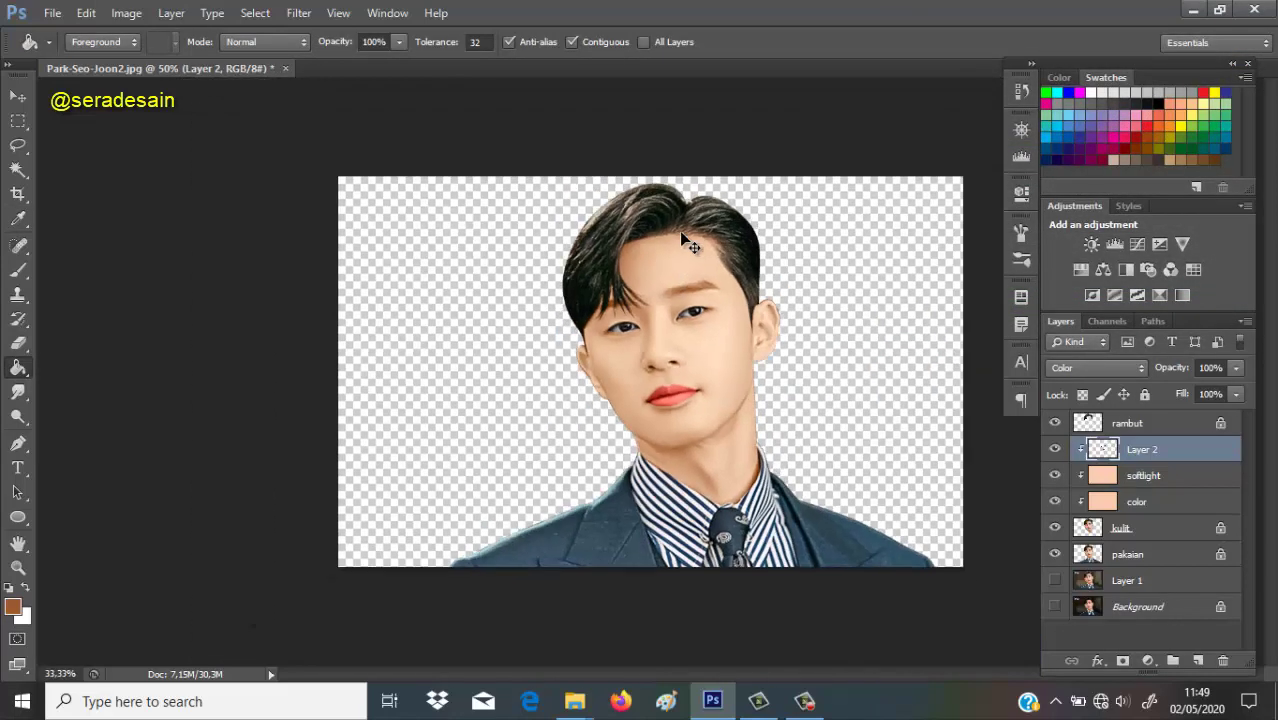
{"action": "key", "text": "ctrl+plus"}
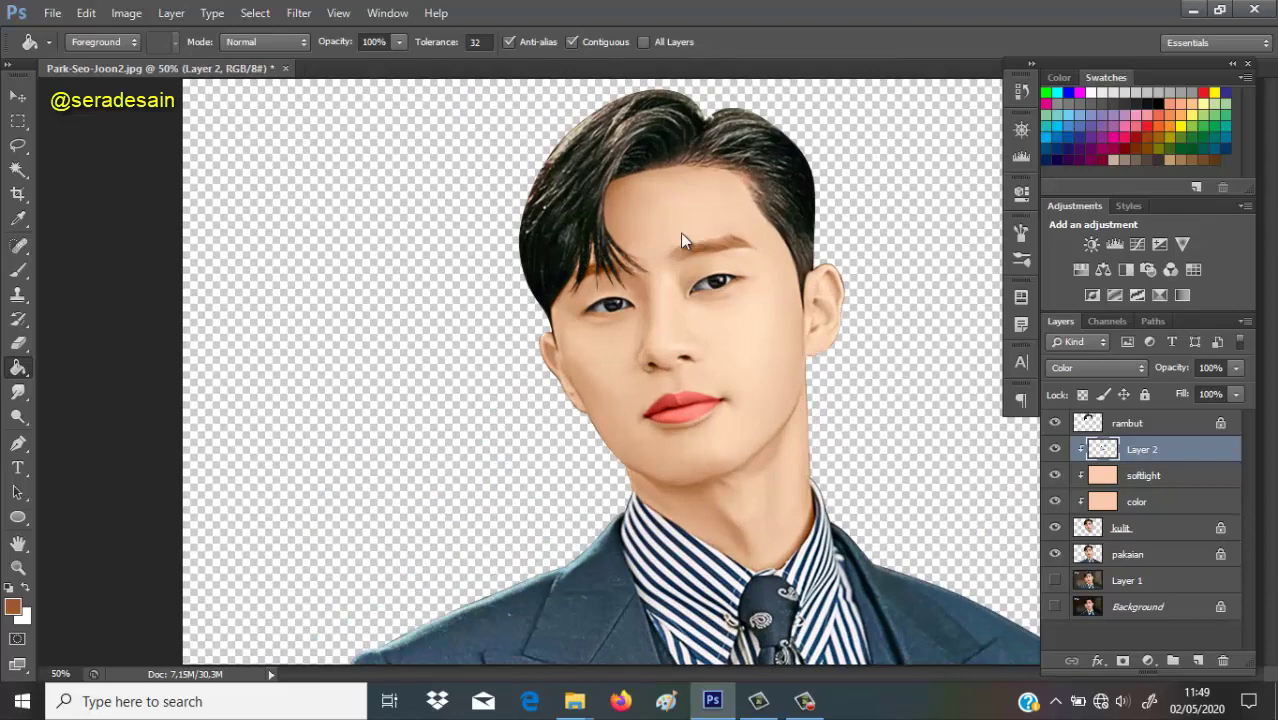
{"action": "key", "text": "ctrl+shift+s"}
{"action": "key", "text": "Return"}
{"action": "key", "text": "Return"}
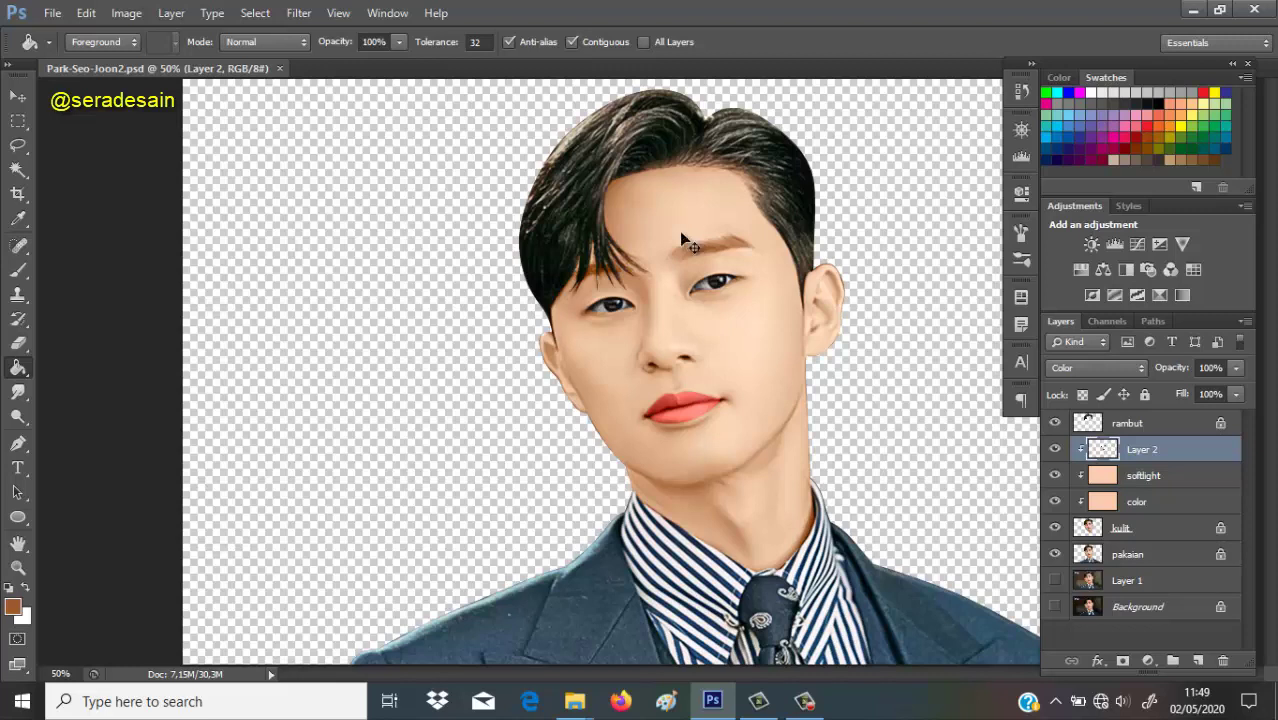
Create a 7 x 10 inch, 200 pixels/inch white RGB document and float it in its own window beside the portrait.
{"action": "key", "text": "ctrl+n"}
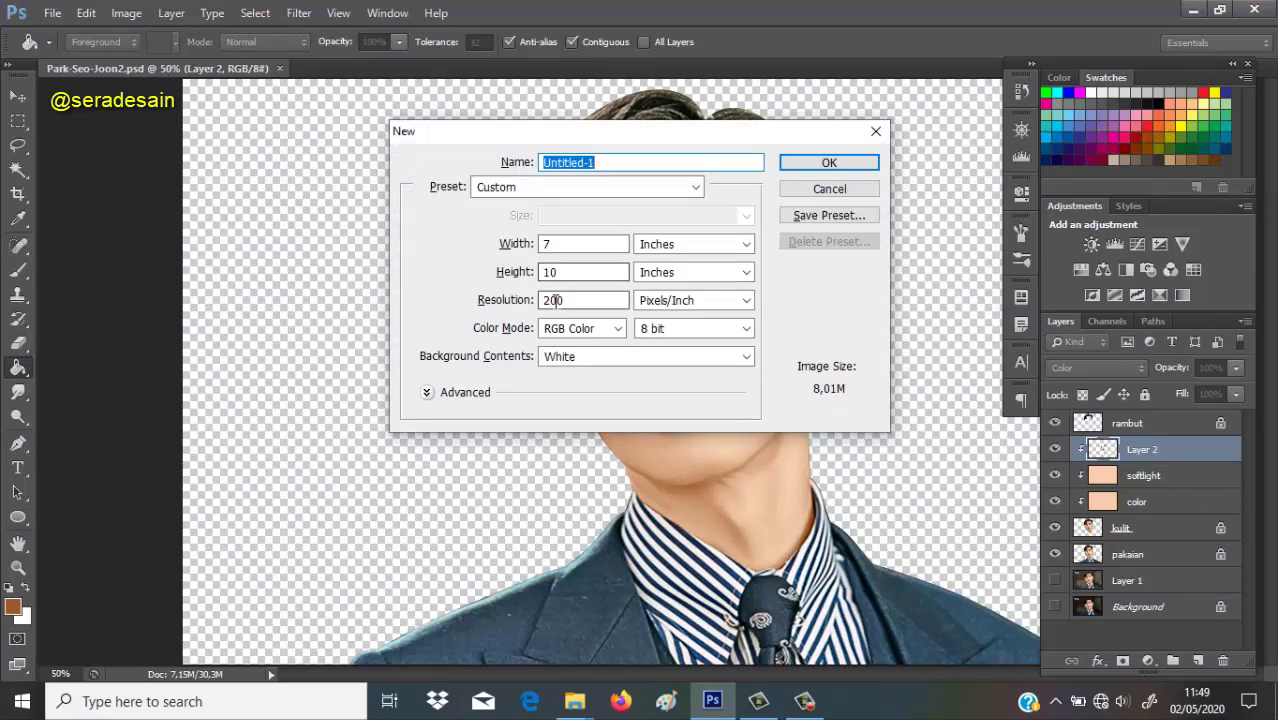
{"action": "left_click", "coordinate": [835, 164]}
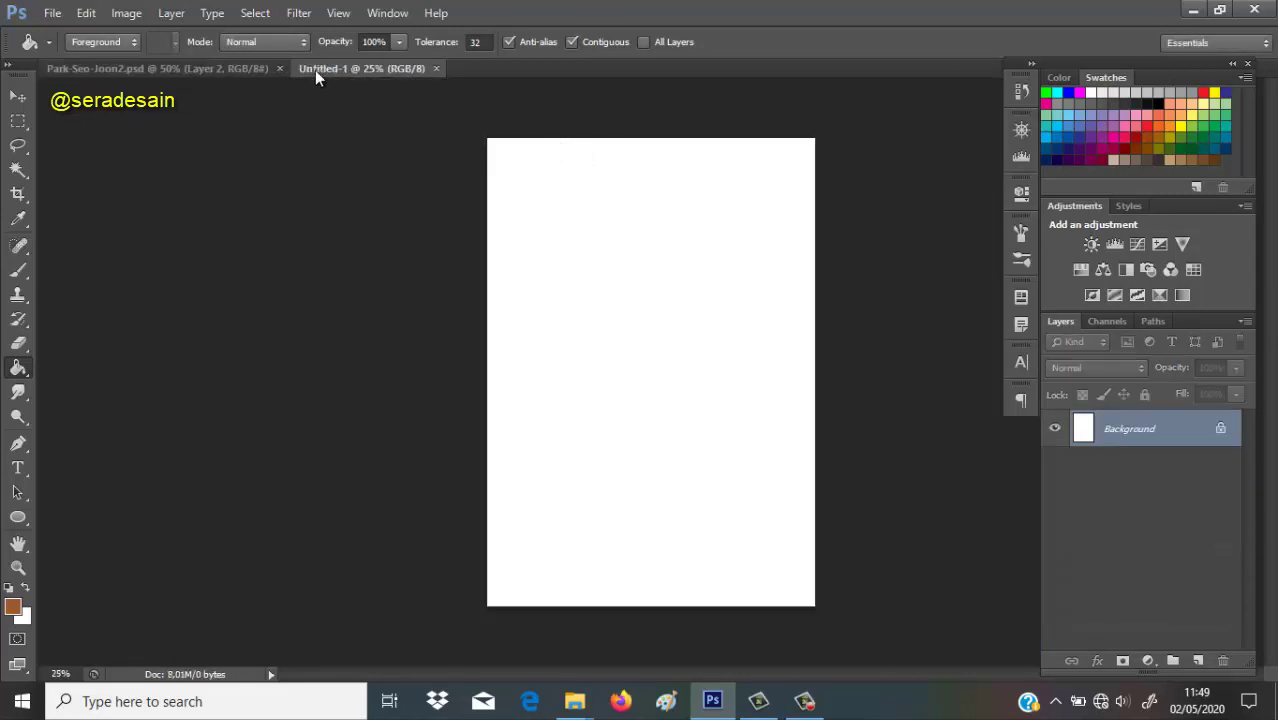
{"action": "left_click_drag", "start_coordinate": [315, 70], "coordinate": [154, 114]}
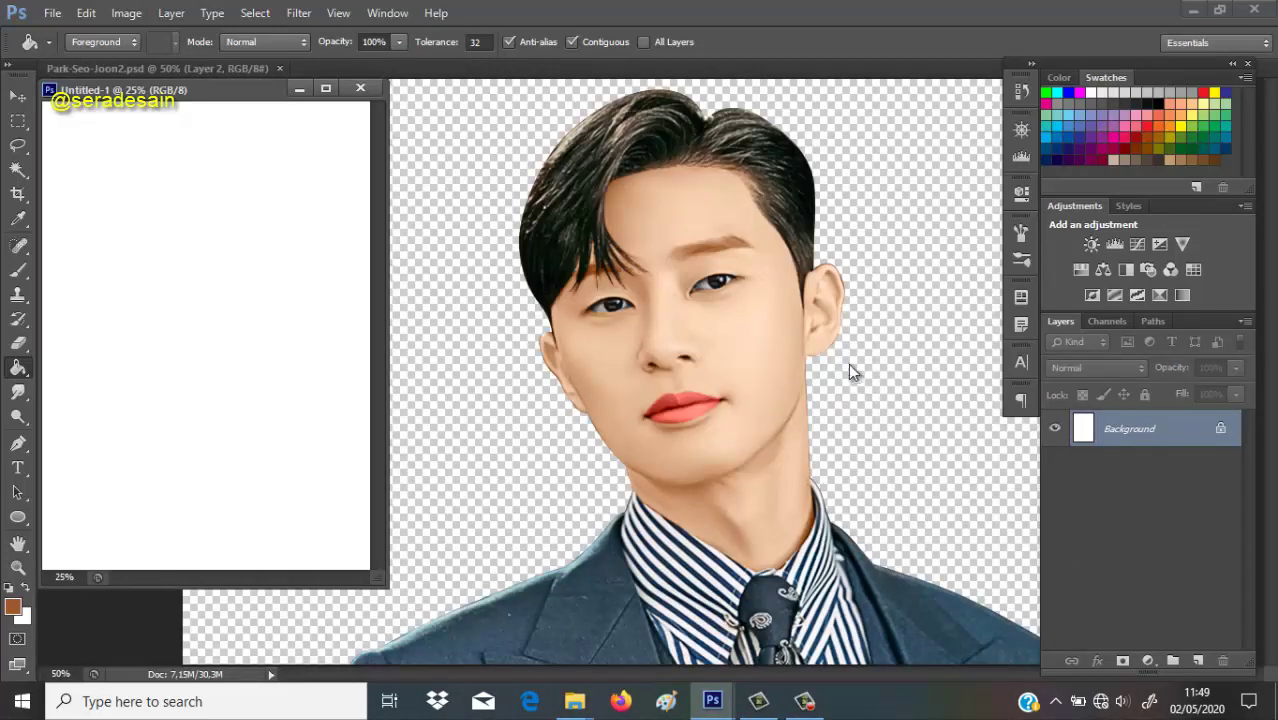
{"action": "left_click", "coordinate": [870, 378]}
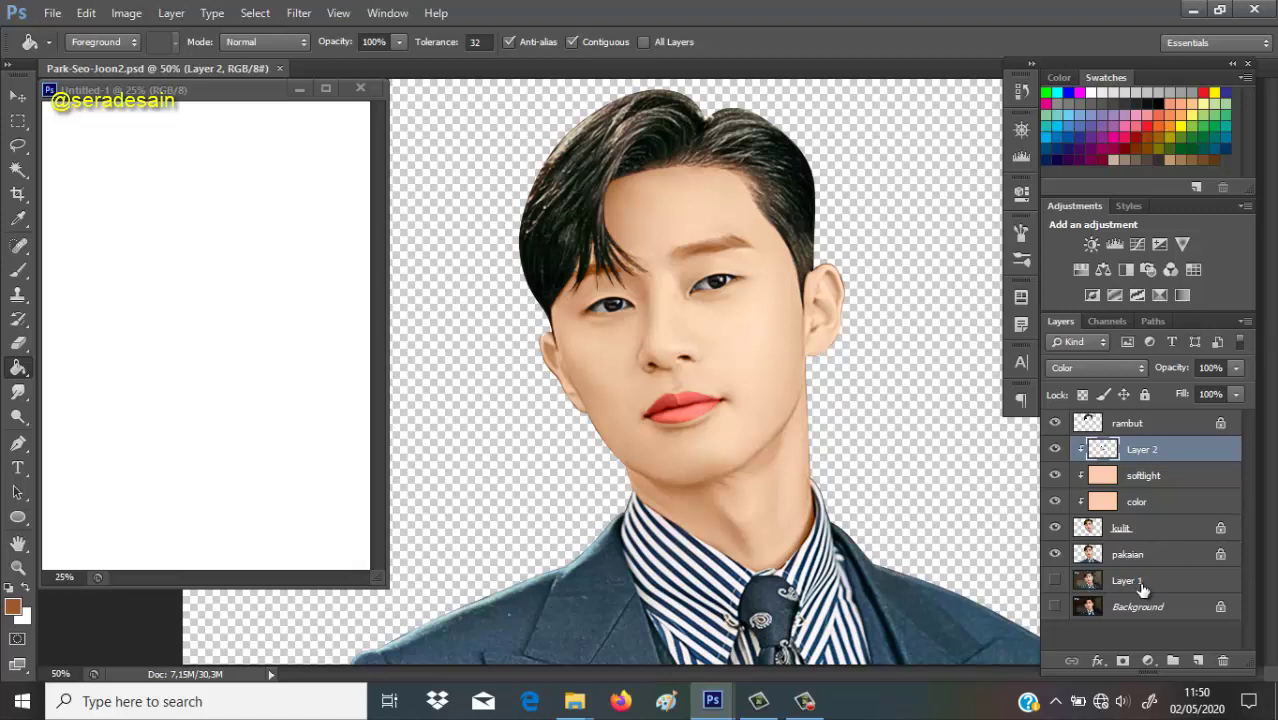
Copy the portrait's Layer 1 photo into the new document, align it to the upper edge, and narrow the window around the face as a reference.
{"action": "left_click_drag", "start_coordinate": [1143, 590], "coordinate": [268, 246]}
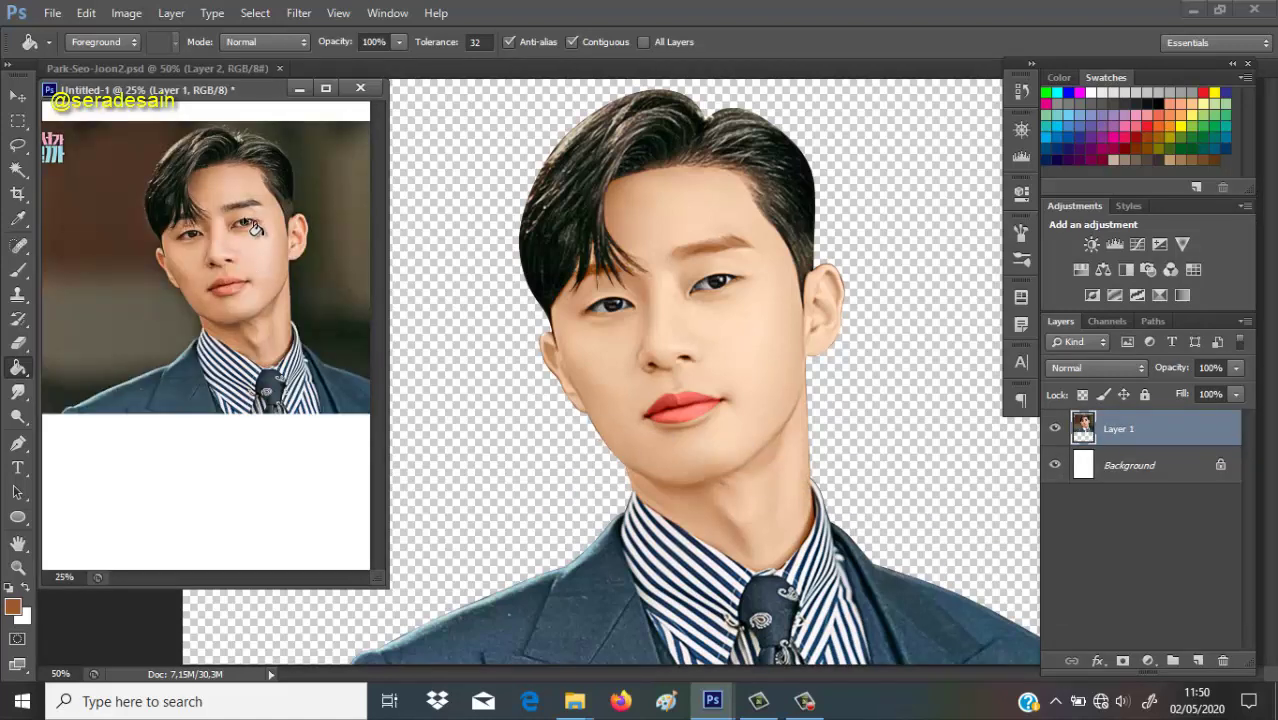
{"action": "left_click_drag", "start_coordinate": [238, 273], "coordinate": [214, 250]}
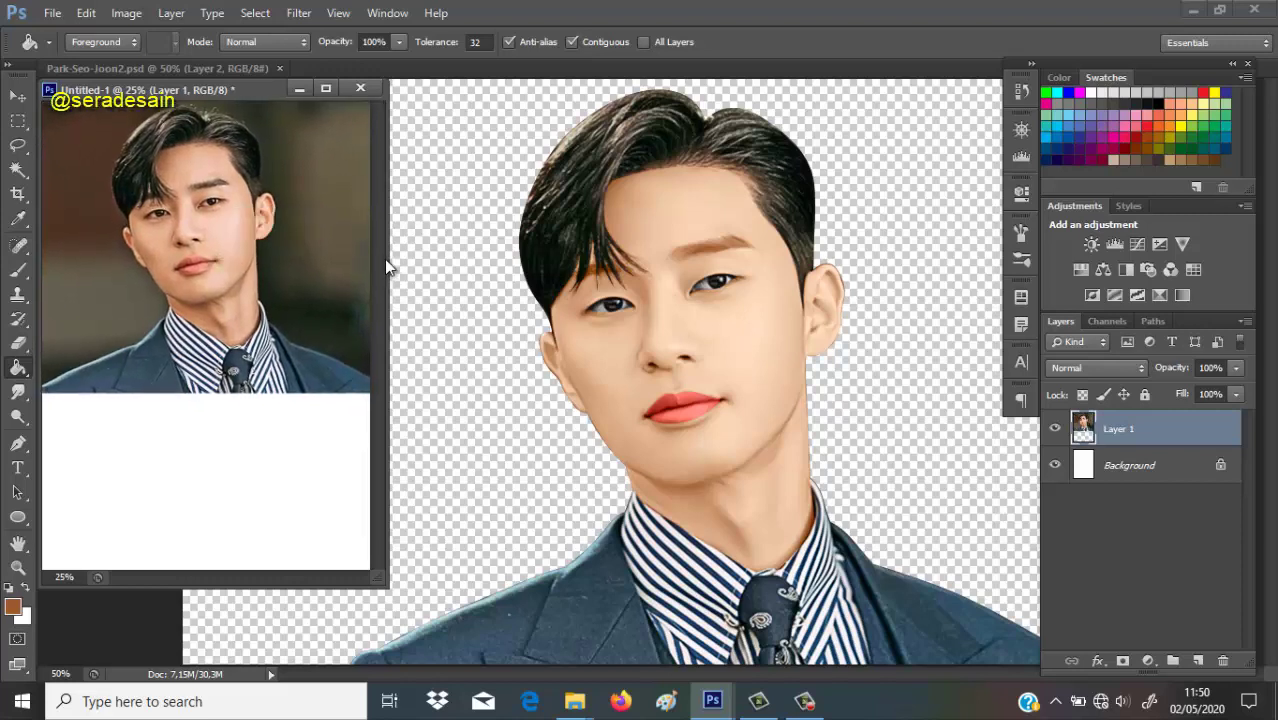
{"action": "left_click_drag", "start_coordinate": [385, 259], "coordinate": [277, 259]}
{"action": "left_click_drag", "start_coordinate": [195, 247], "coordinate": [138, 247]}
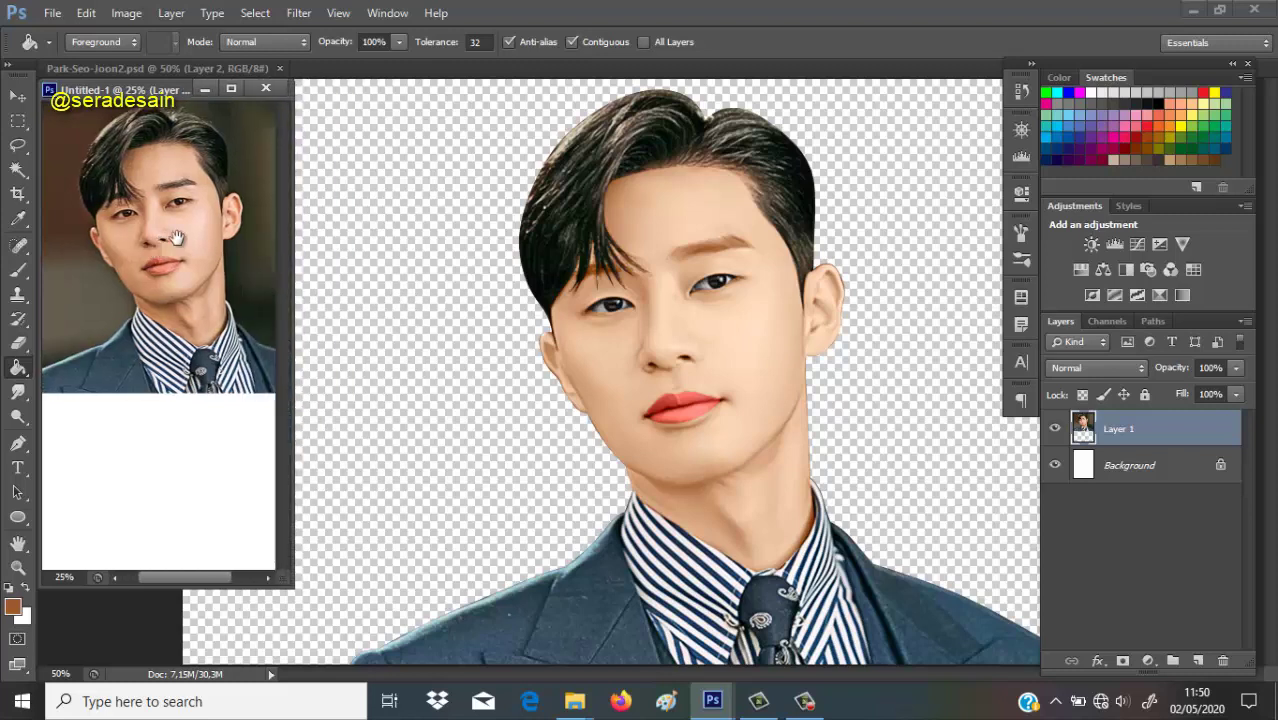
Soften the lip color on the portrait's Layer 2 with Hue/Saturation set to Hue +3 and Saturation -7.
{"action": "left_click", "coordinate": [692, 408]}
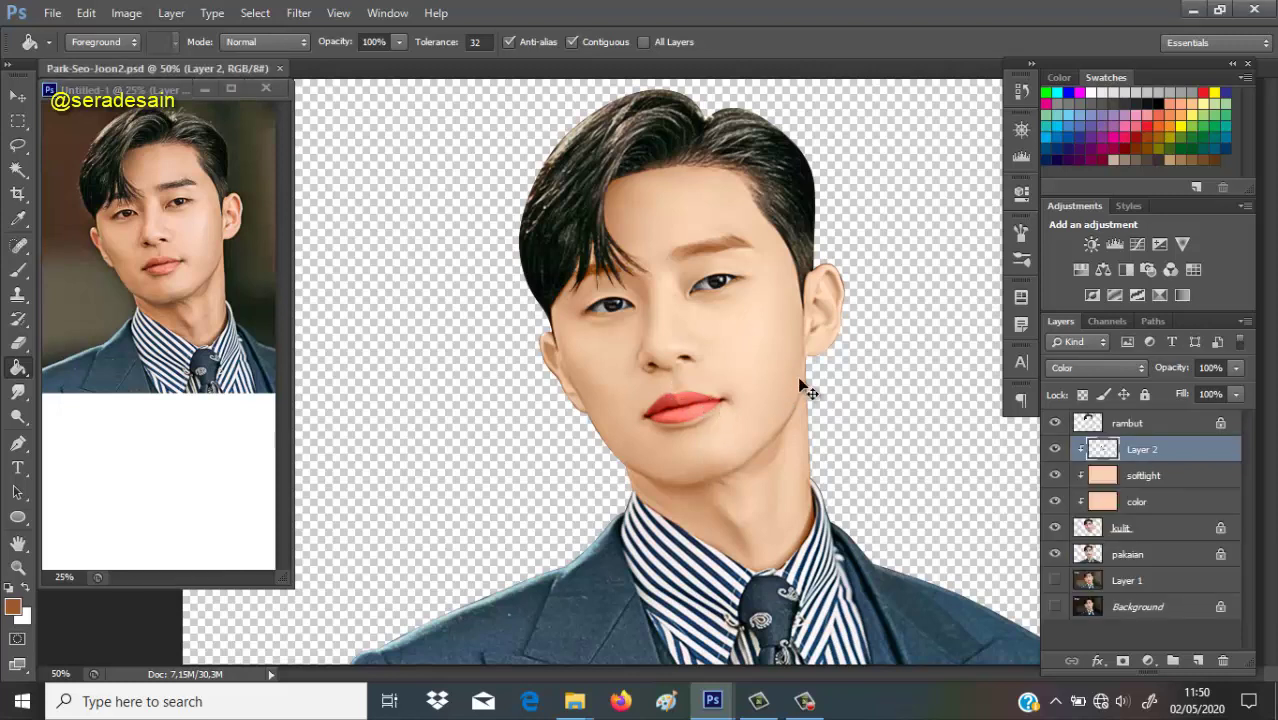
{"action": "key", "text": "ctrl+u"}
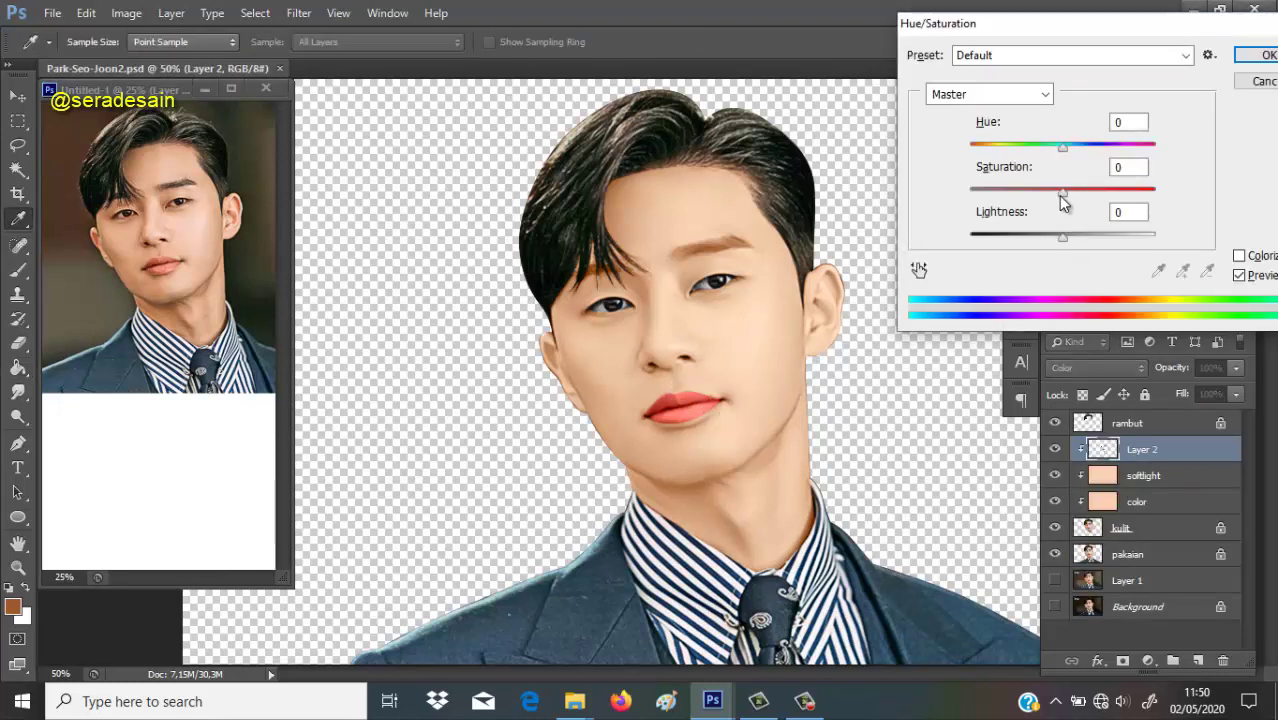
{"action": "left_click_drag", "start_coordinate": [1058, 193], "coordinate": [1055, 193]}
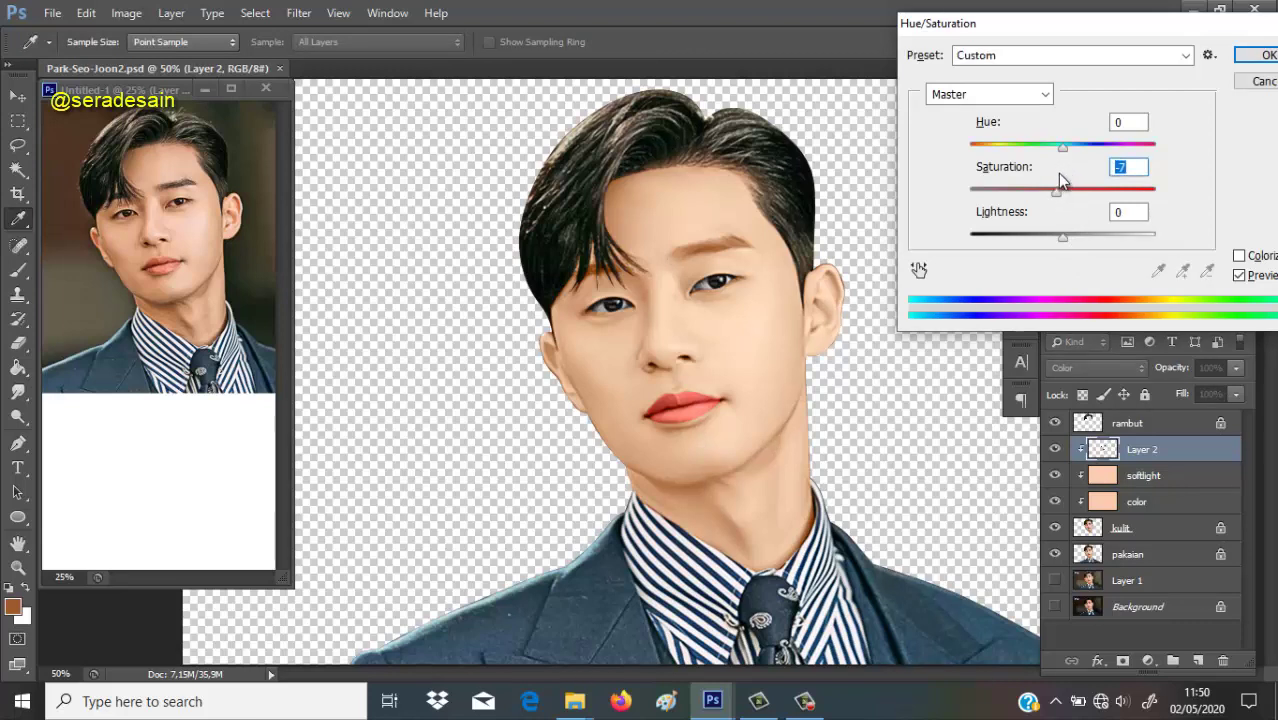
{"action": "left_click", "coordinate": [1115, 122]}
{"action": "key", "text": "Up"}
{"action": "key", "text": "Up"}
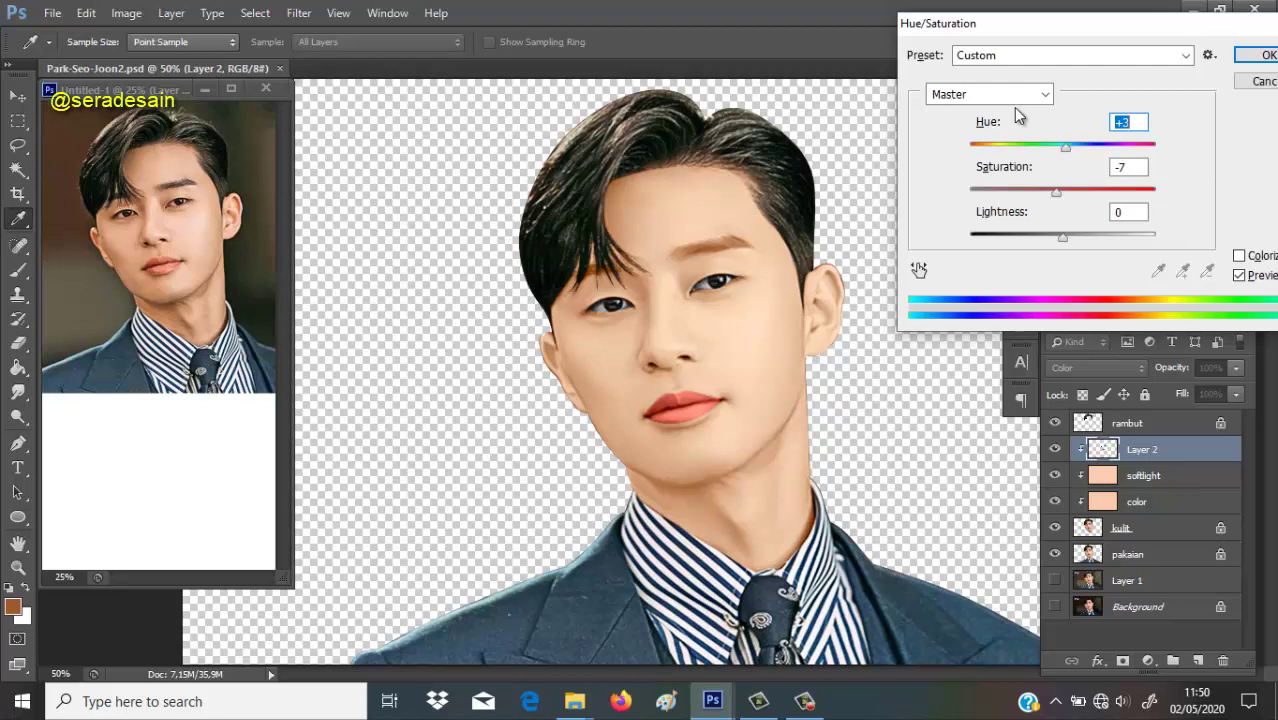
{"action": "key", "text": "g"}
{"action": "key", "text": "Return"}
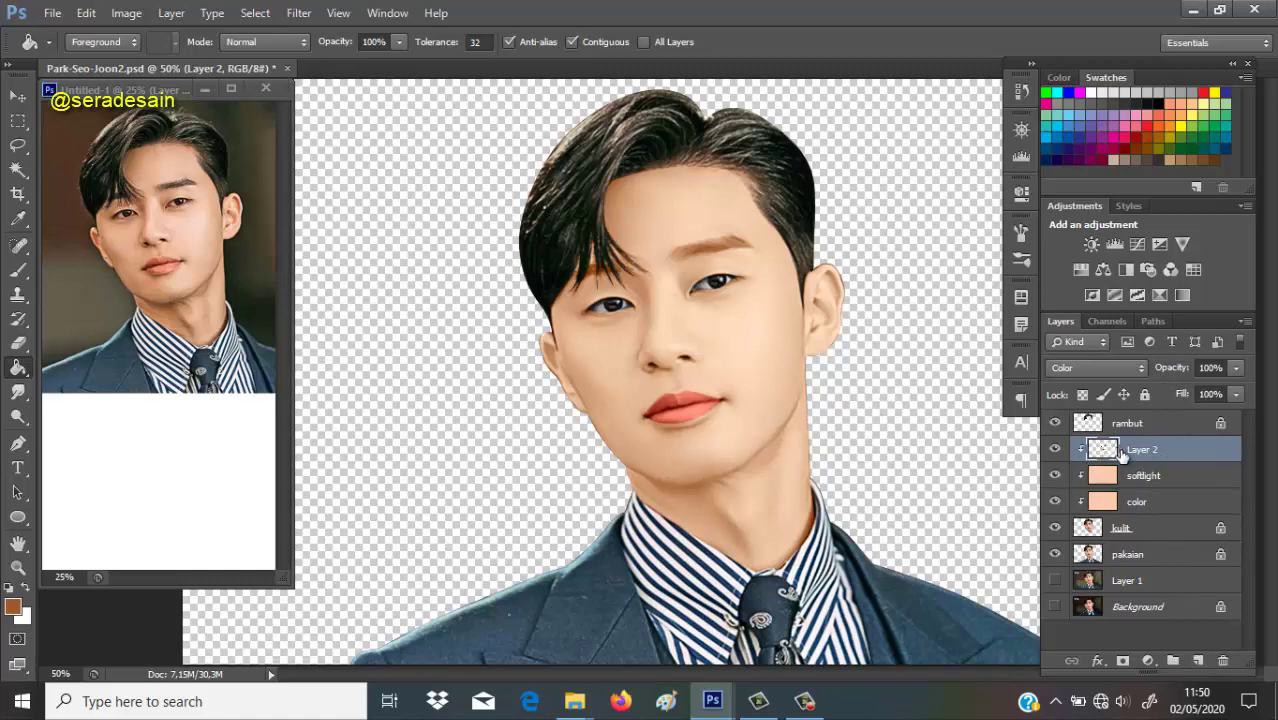
Add four empty layers directly above Layer 2 in the portrait document.
{"action": "left_click", "coordinate": [1198, 661]}
{"action": "left_click", "coordinate": [1198, 661]}
{"action": "left_click", "coordinate": [1198, 661]}
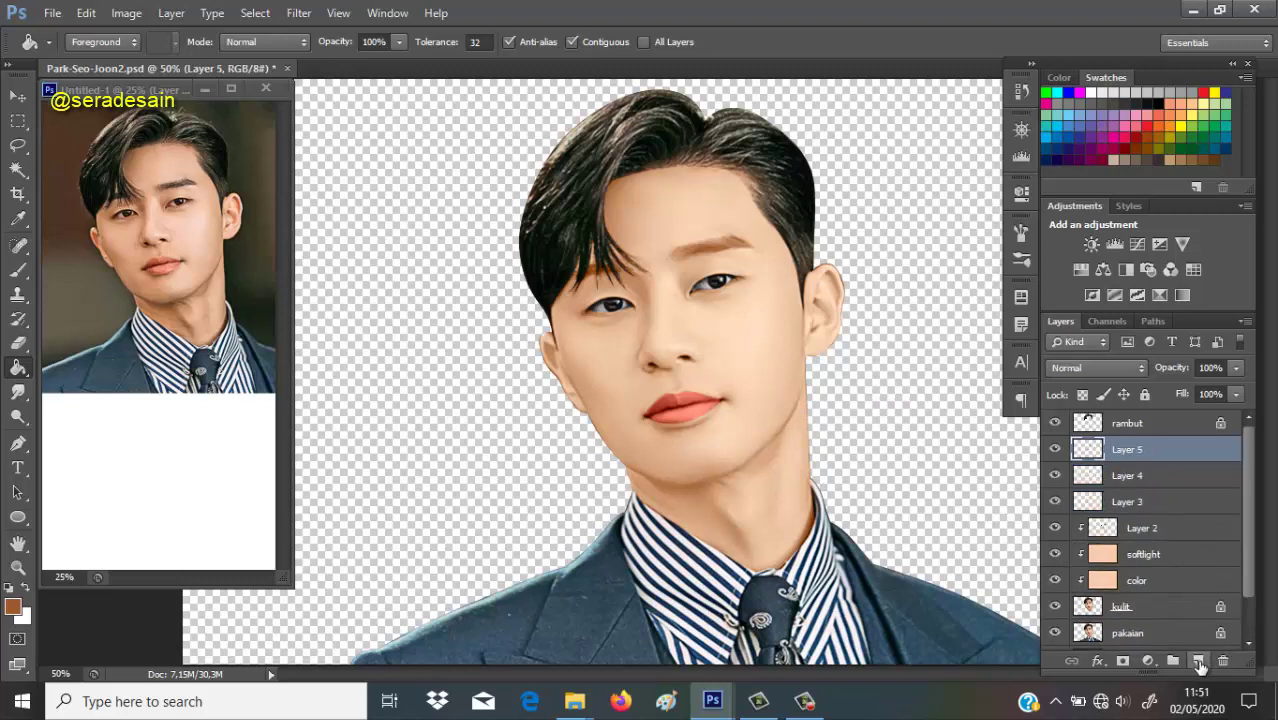
{"action": "left_click", "coordinate": [1198, 661]}
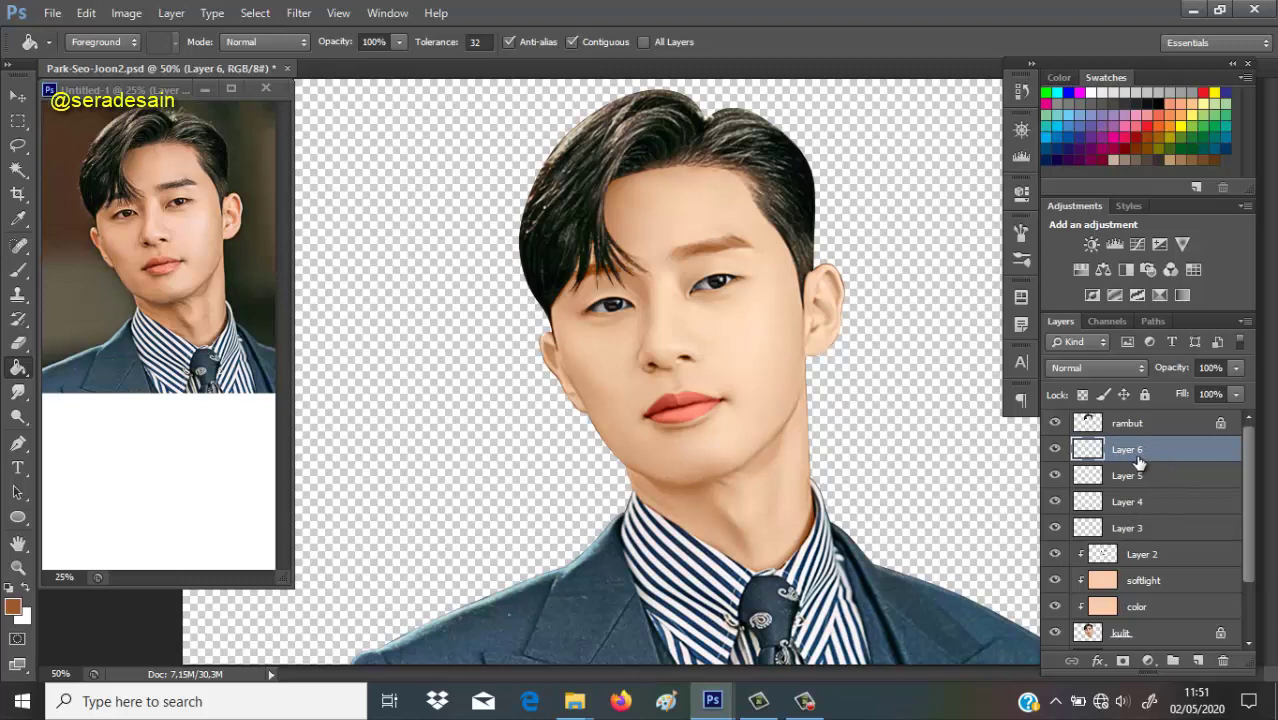
Make the four new layers, Layer 3 to Layer 6, clipping masks on the kulit layer and select Layer 6.
{"action": "left_click", "coordinate": [1143, 478], "text": "ctrl"}
{"action": "left_click", "coordinate": [1142, 510], "text": "ctrl"}
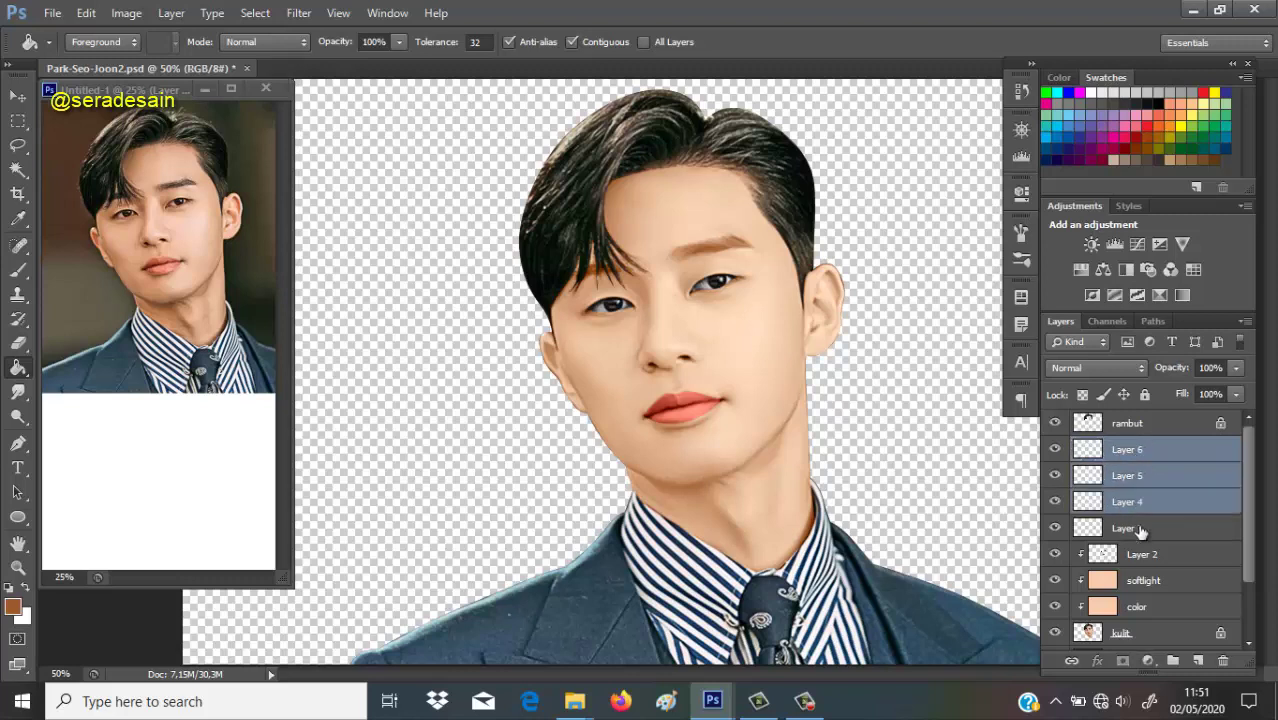
{"action": "left_click", "coordinate": [1139, 530], "text": "ctrl"}
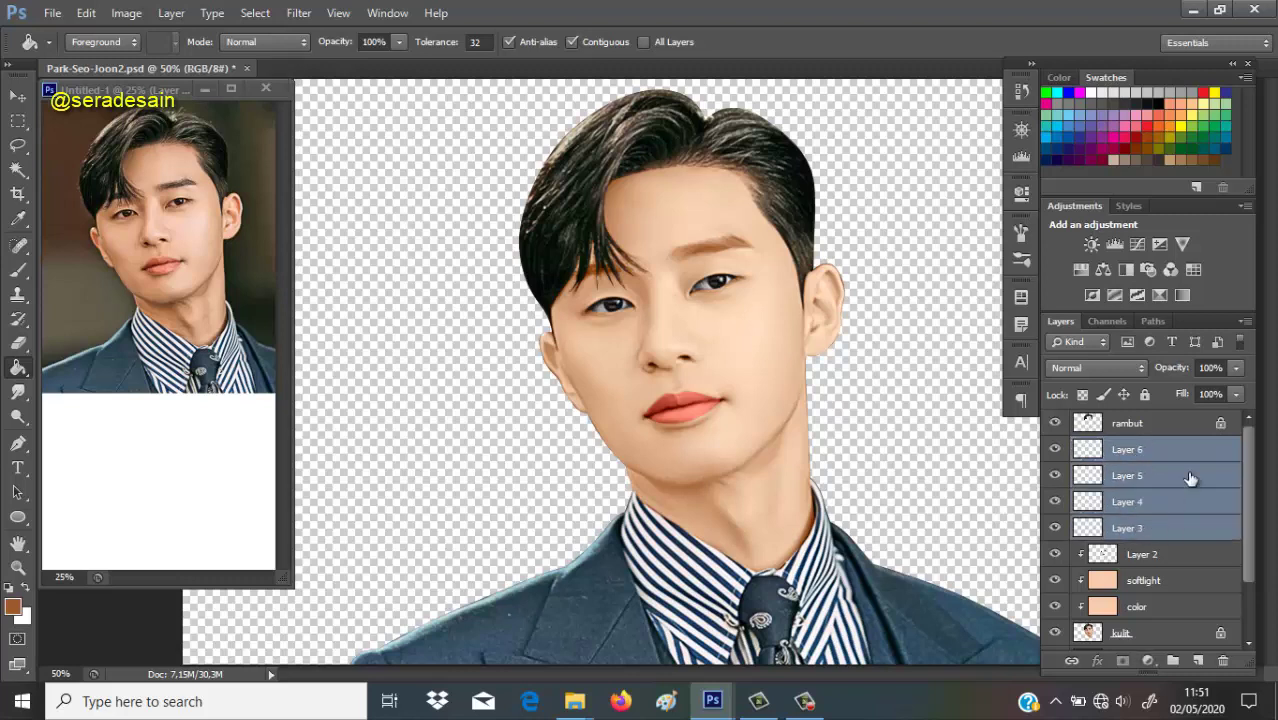
{"action": "key", "text": "ctrl+alt+g"}
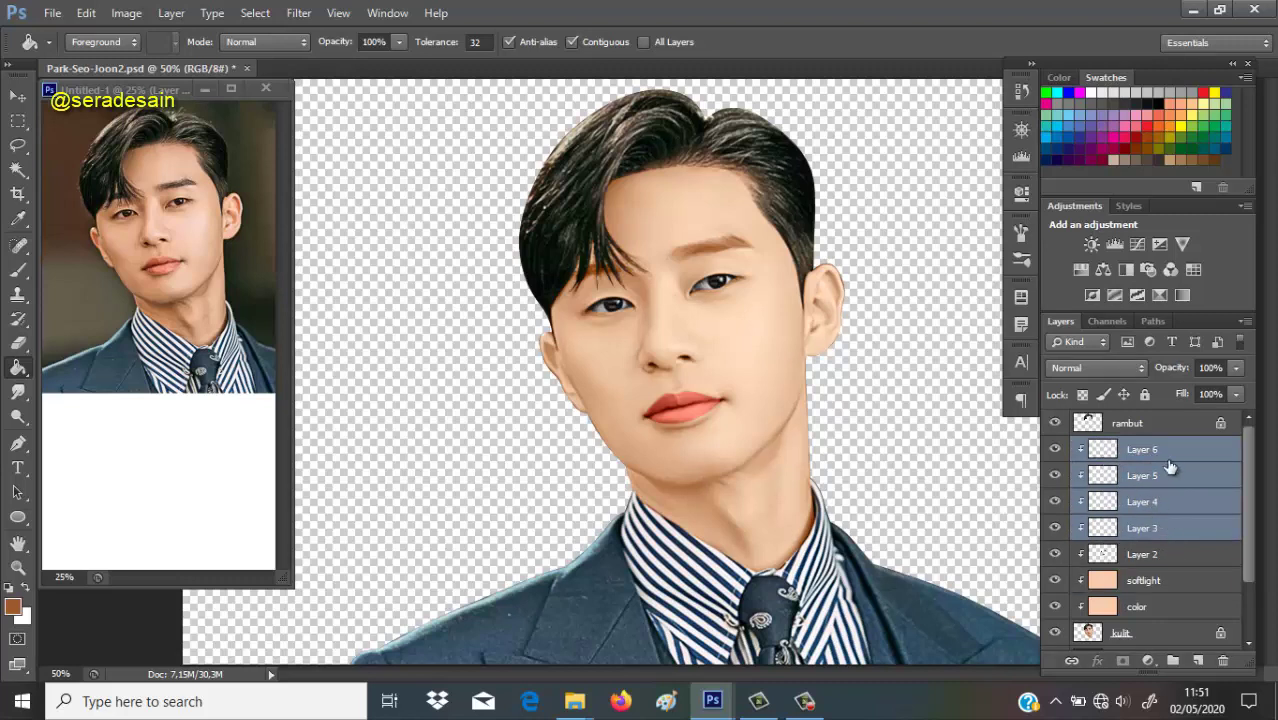
{"action": "left_click", "coordinate": [1168, 452]}
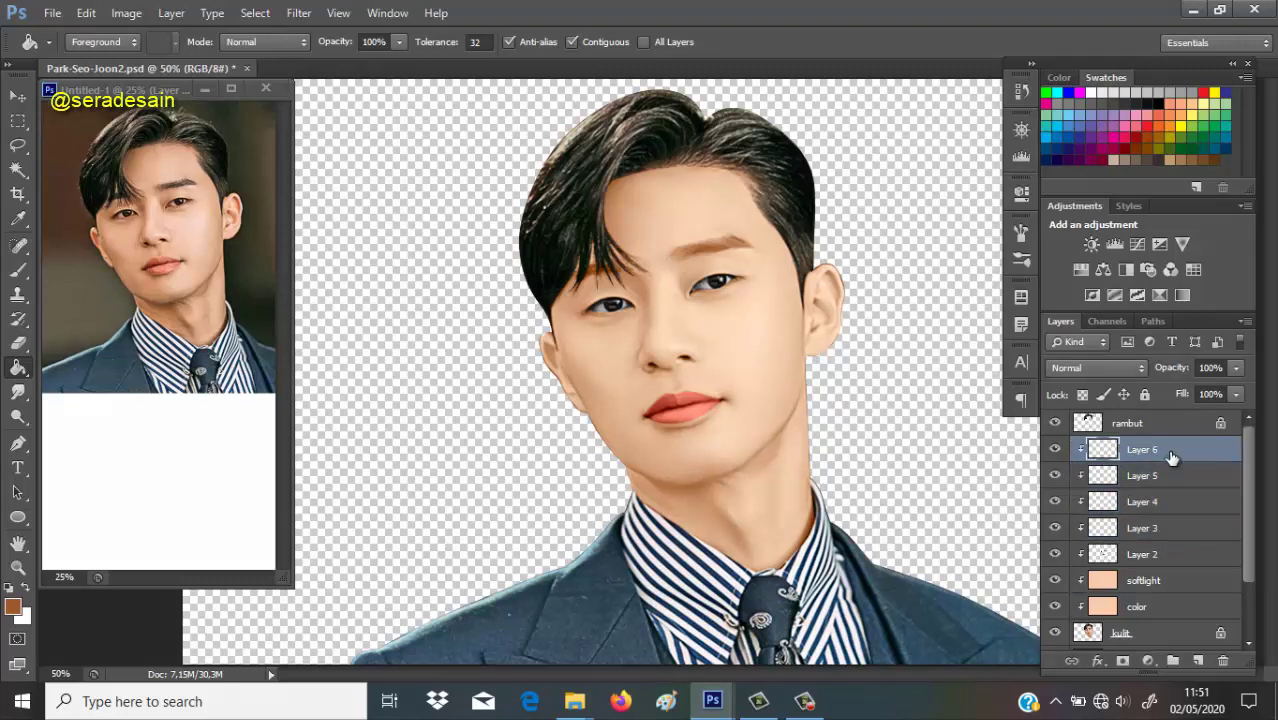
Rename Layer 4 as mata.
{"action": "left_click", "coordinate": [1140, 530]}
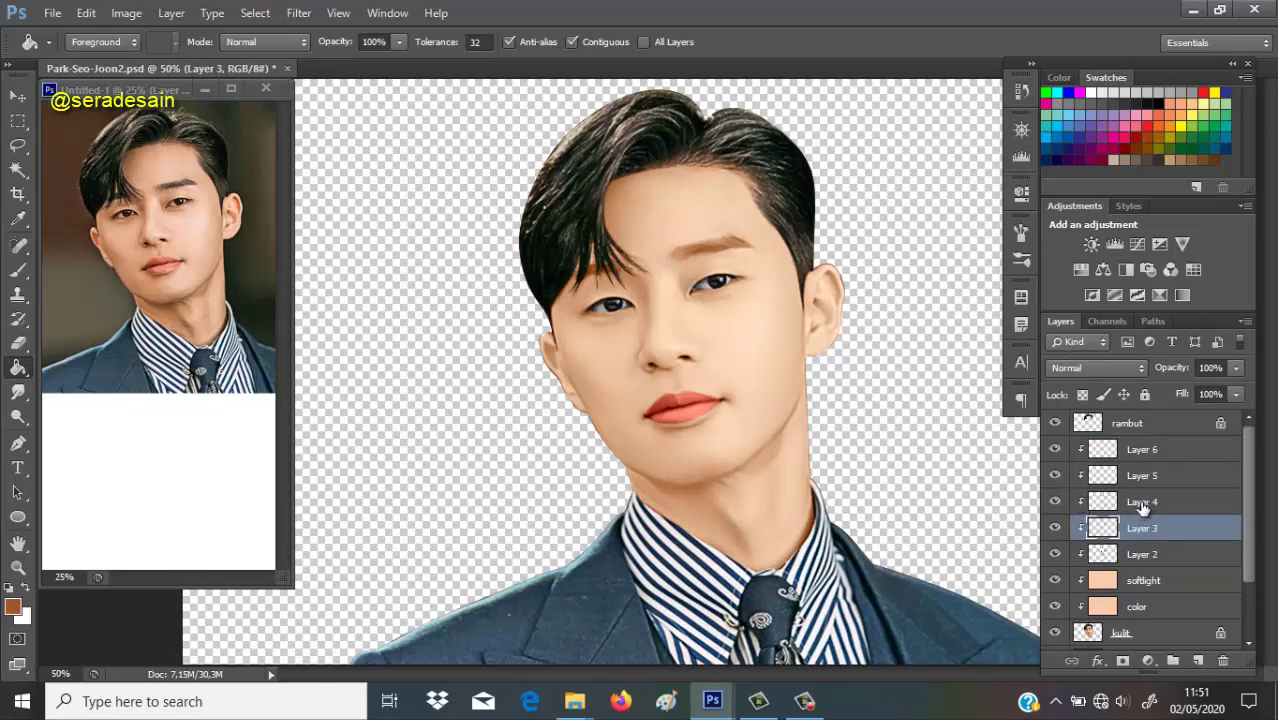
{"action": "left_click", "coordinate": [1142, 508]}
{"action": "double_click", "coordinate": [1142, 505]}
{"action": "type", "text": "am"}
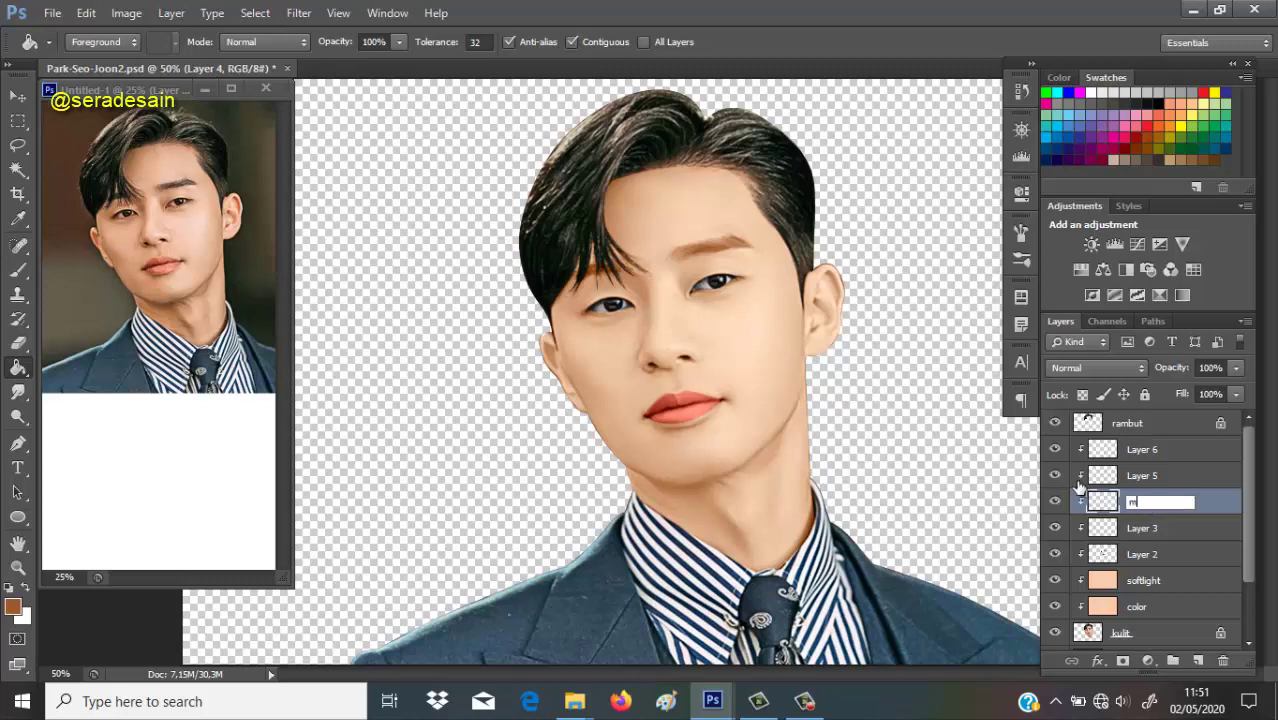
{"action": "type", "text": "ta"}
{"action": "key", "text": "Return"}
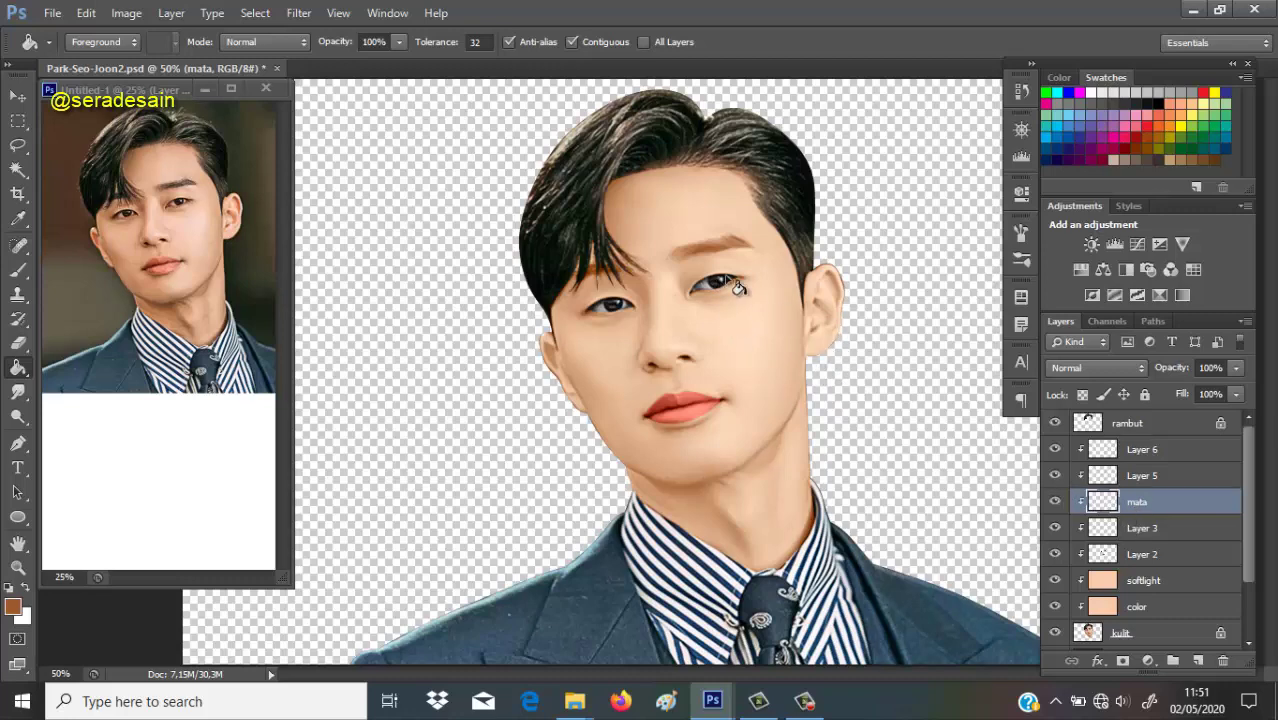
Rename Layer 2, which holds the eye and lip color, as warna mata bibir.
{"action": "key", "text": "ctrl+plus"}
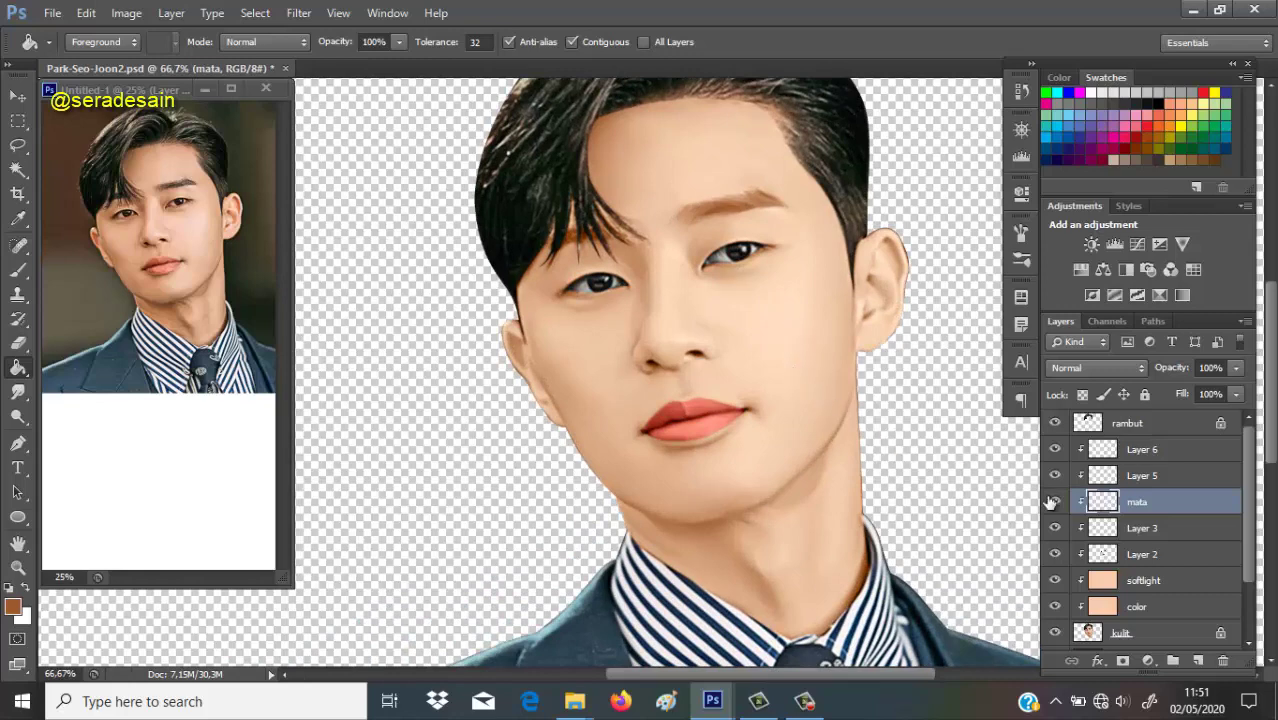
{"action": "double_click", "coordinate": [1141, 555]}
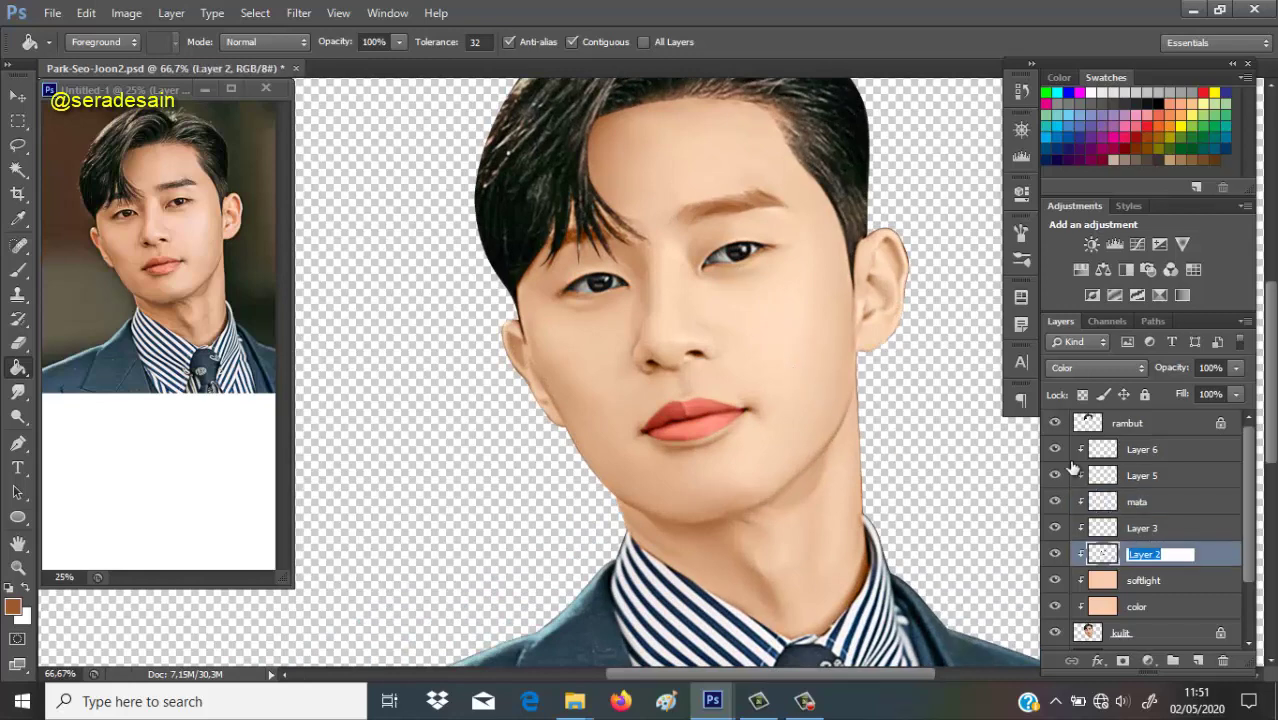
{"action": "type", "text": "wa"}
{"action": "type", "text": "rna mata bibir"}
{"action": "key", "text": "Return"}
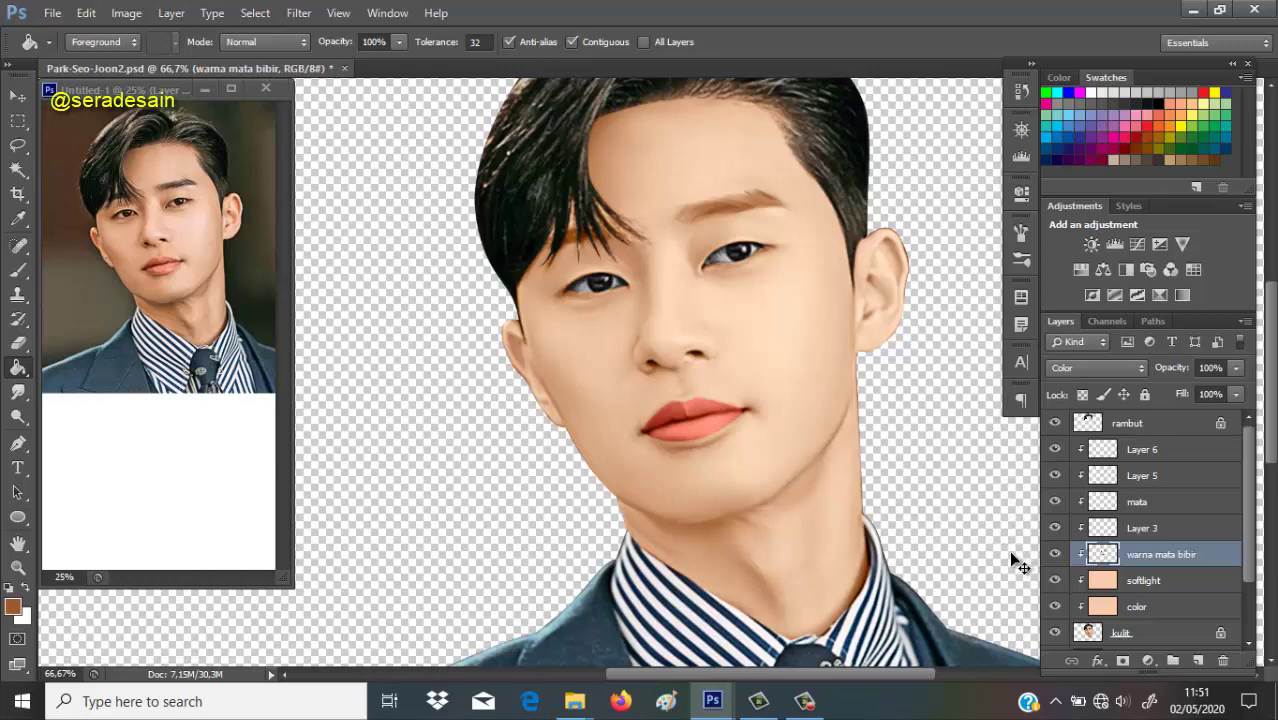
Load the painted area of the warna mata bibir layer as a selection around the eyes and lips.
{"action": "left_click", "coordinate": [1103, 556], "text": "ctrl"}
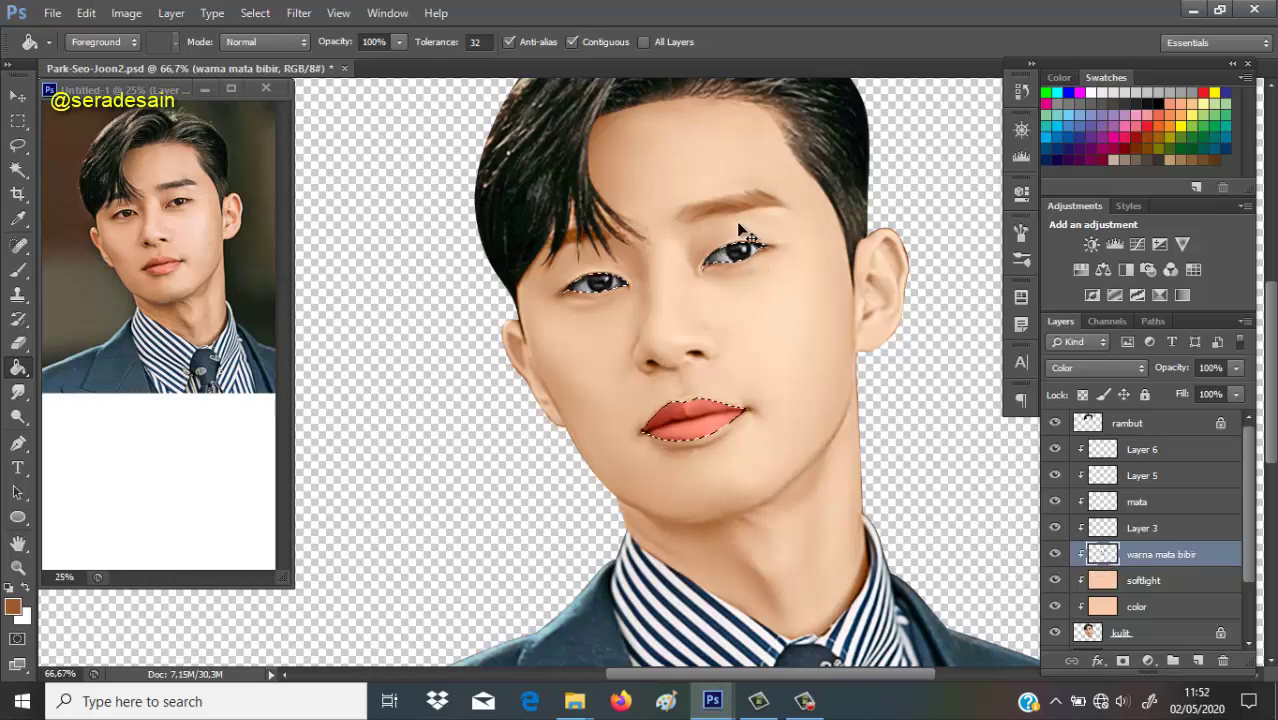
{"action": "key", "text": "ctrl+minus"}
{"action": "key", "text": "ctrl+minus"}
{"action": "key", "text": "ctrl+minus"}
{"action": "key", "text": "ctrl+plus"}
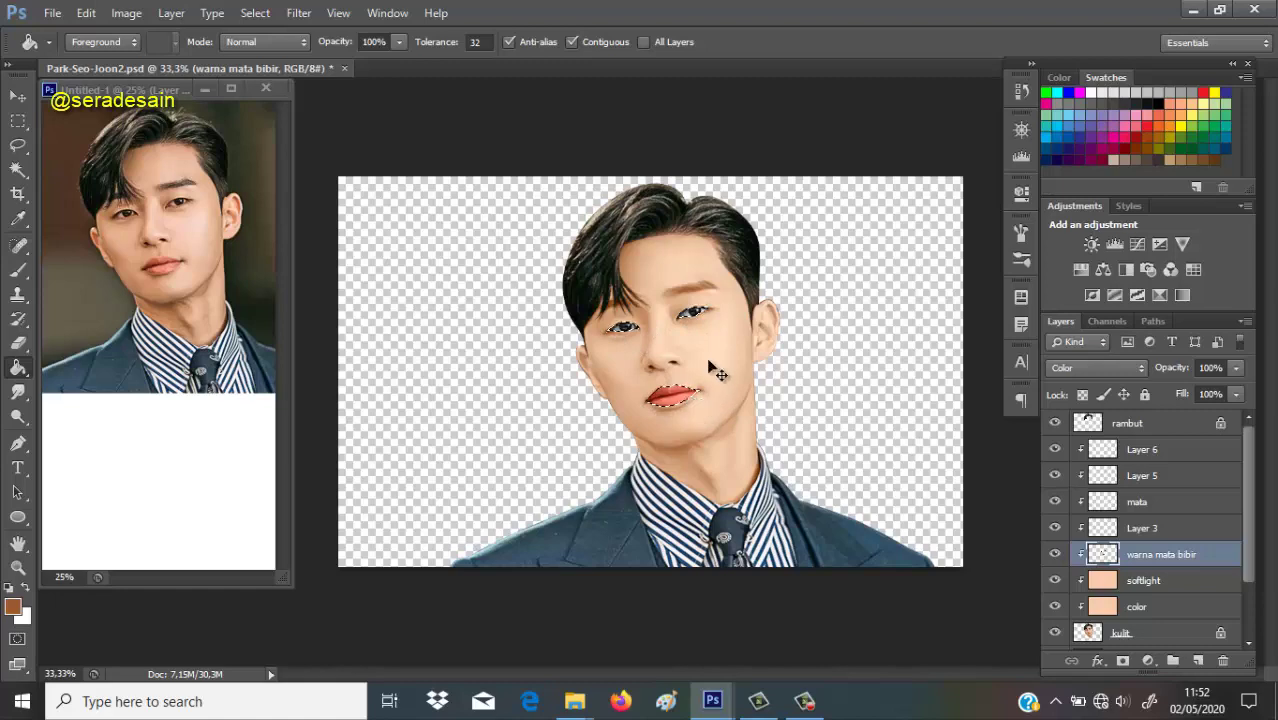
{"action": "key", "text": "ctrl+plus"}
{"action": "key", "text": "ctrl+plus"}
{"action": "key", "text": "ctrl+plus"}
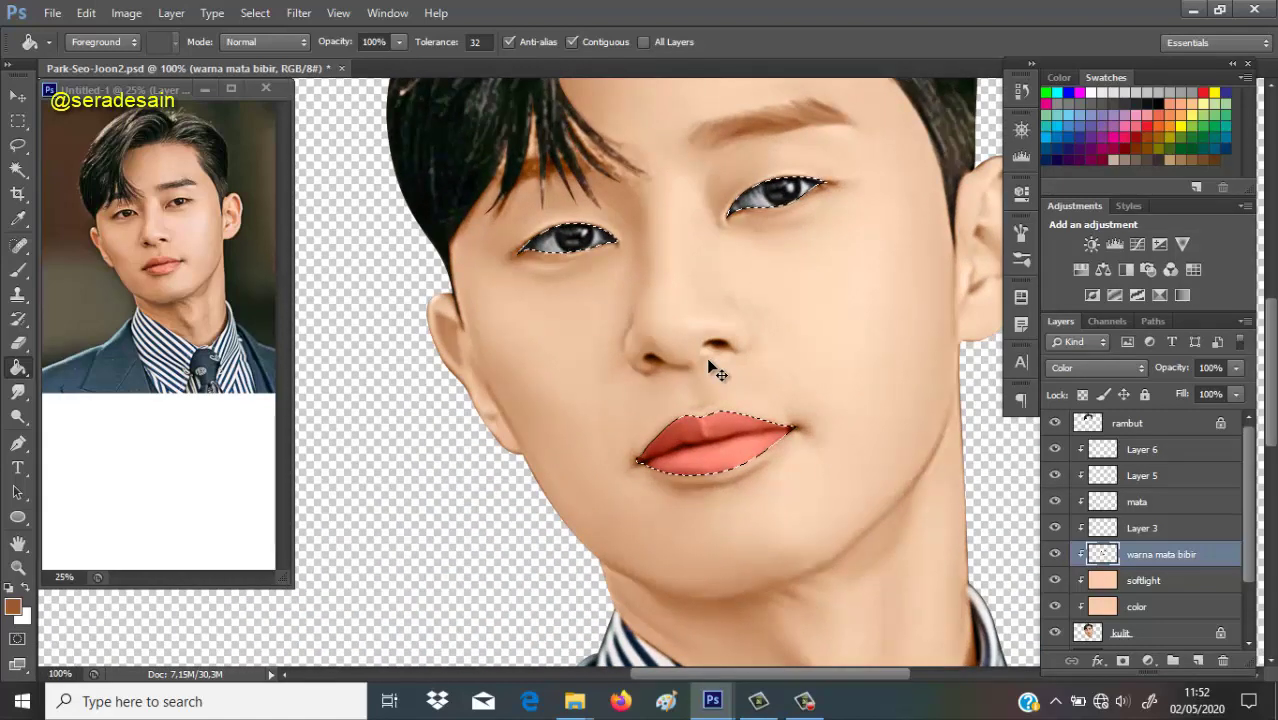
{"action": "key", "text": "ctrl+plus"}
{"action": "left_click_drag", "start_coordinate": [752, 343], "coordinate": [752, 455]}
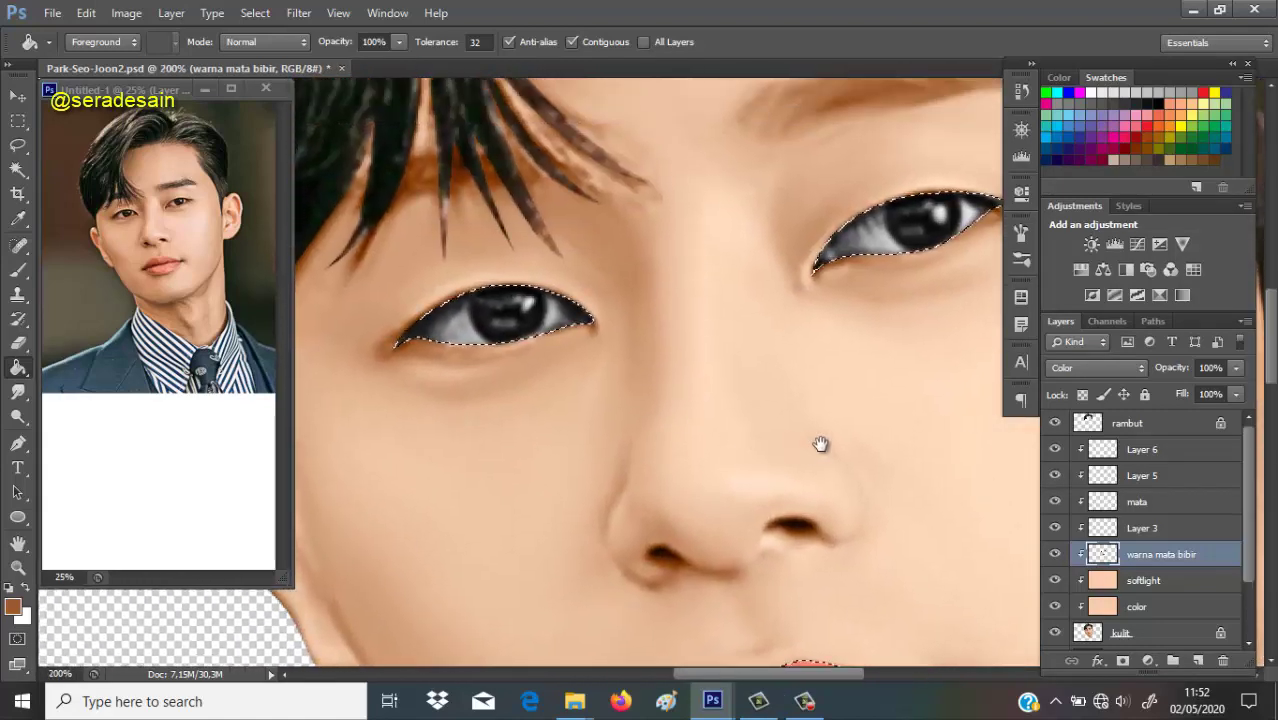
On the mata layer, set up a hard round Brush with 100% hardness, 100% opacity and 100% flow.
{"action": "left_click", "coordinate": [1136, 505]}
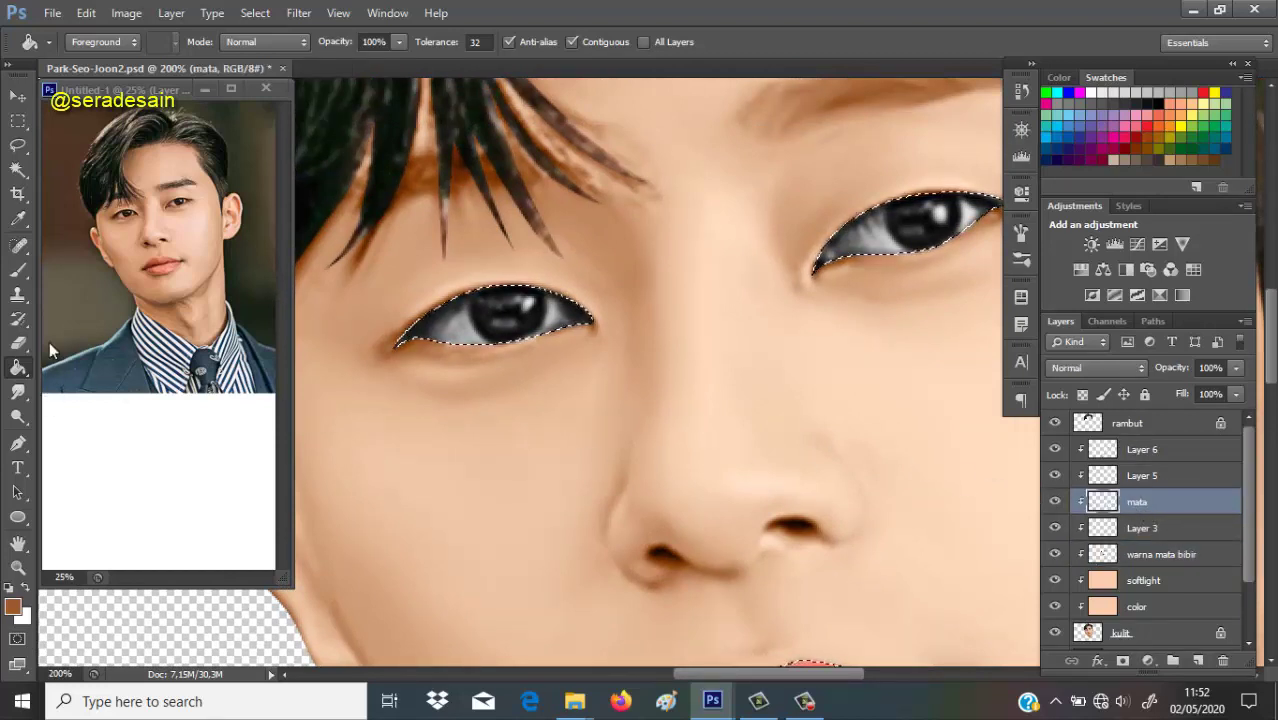
{"action": "left_click", "coordinate": [18, 271]}
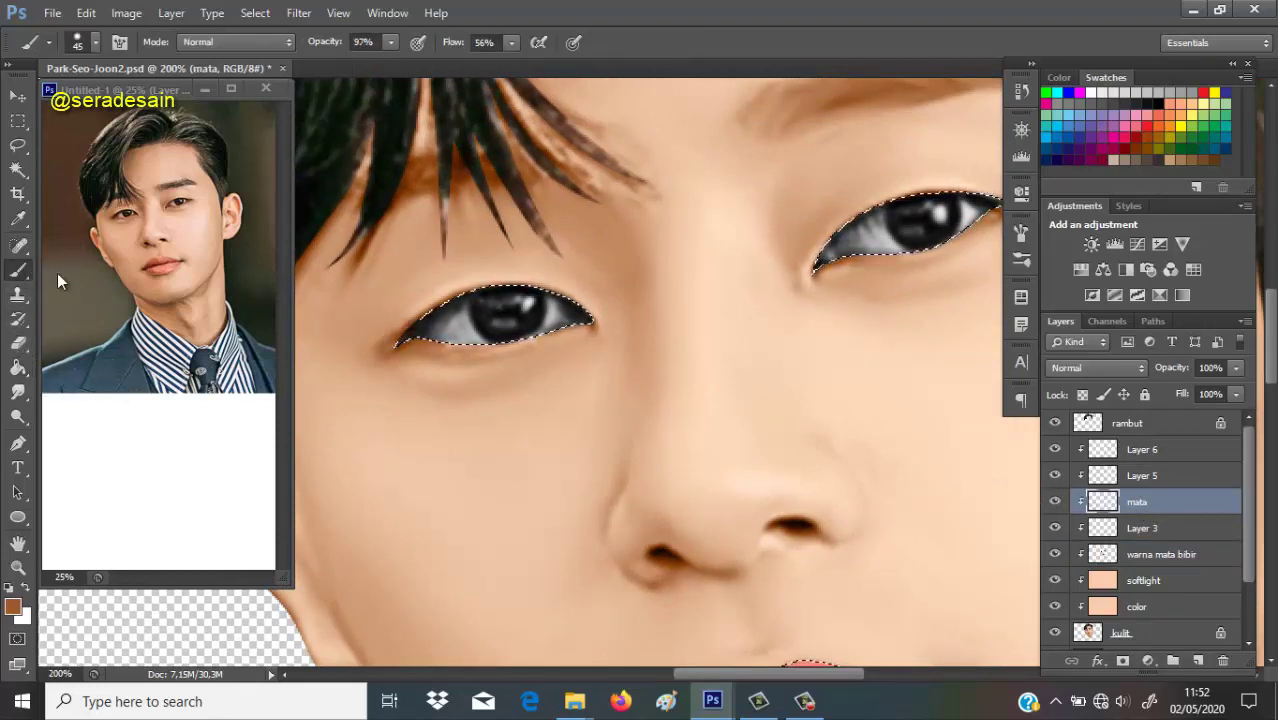
{"action": "right_click", "coordinate": [600, 312]}
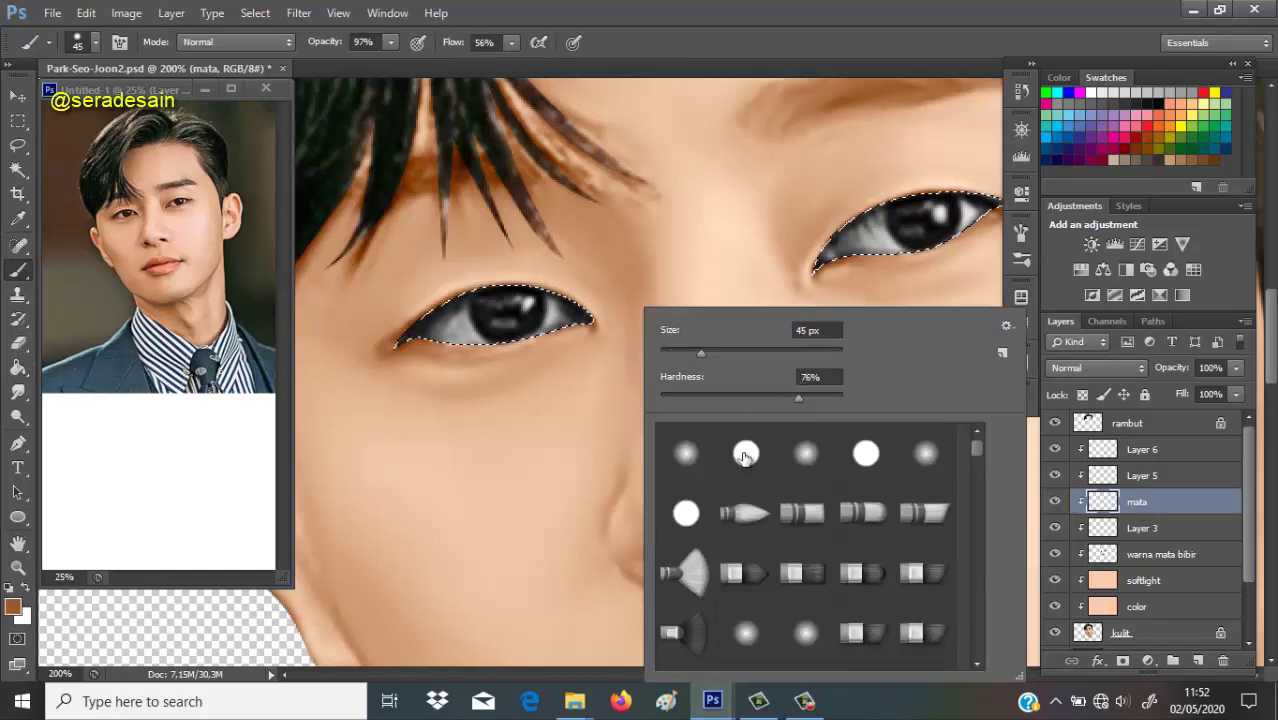
{"action": "left_click", "coordinate": [748, 458]}
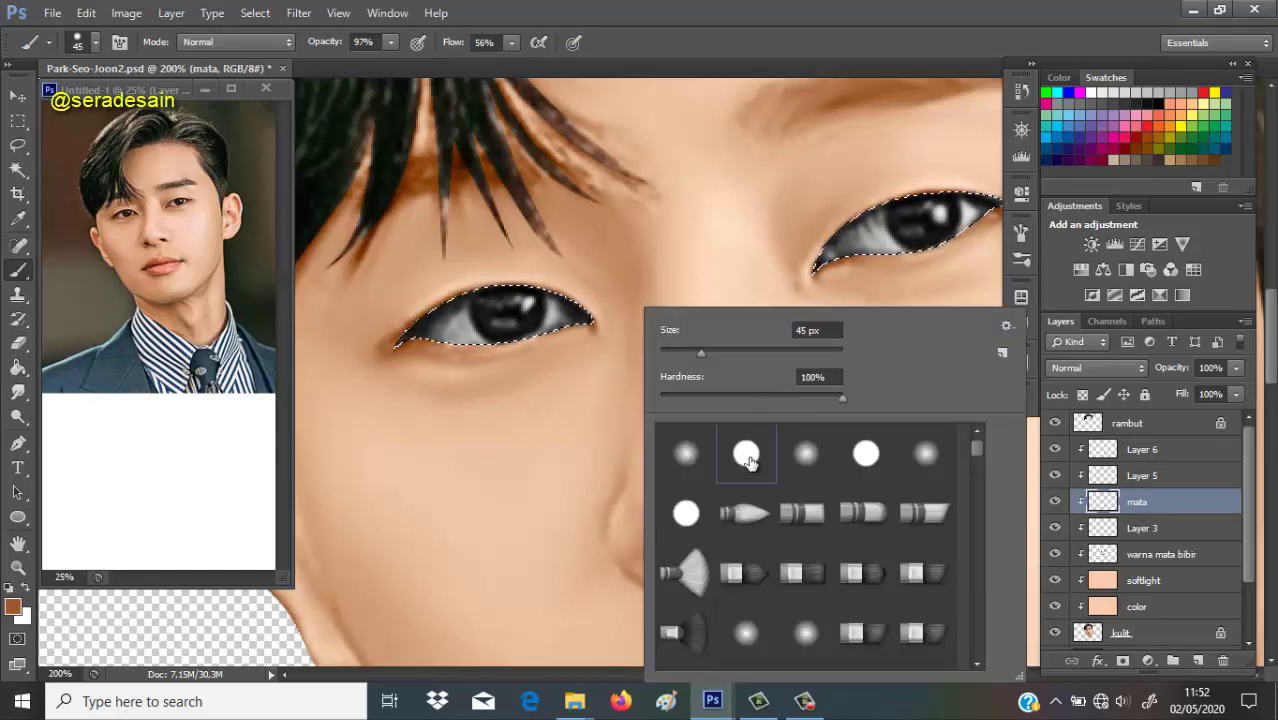
{"action": "key", "text": "Return"}
{"action": "left_click_drag", "start_coordinate": [325, 42], "coordinate": [345, 42]}
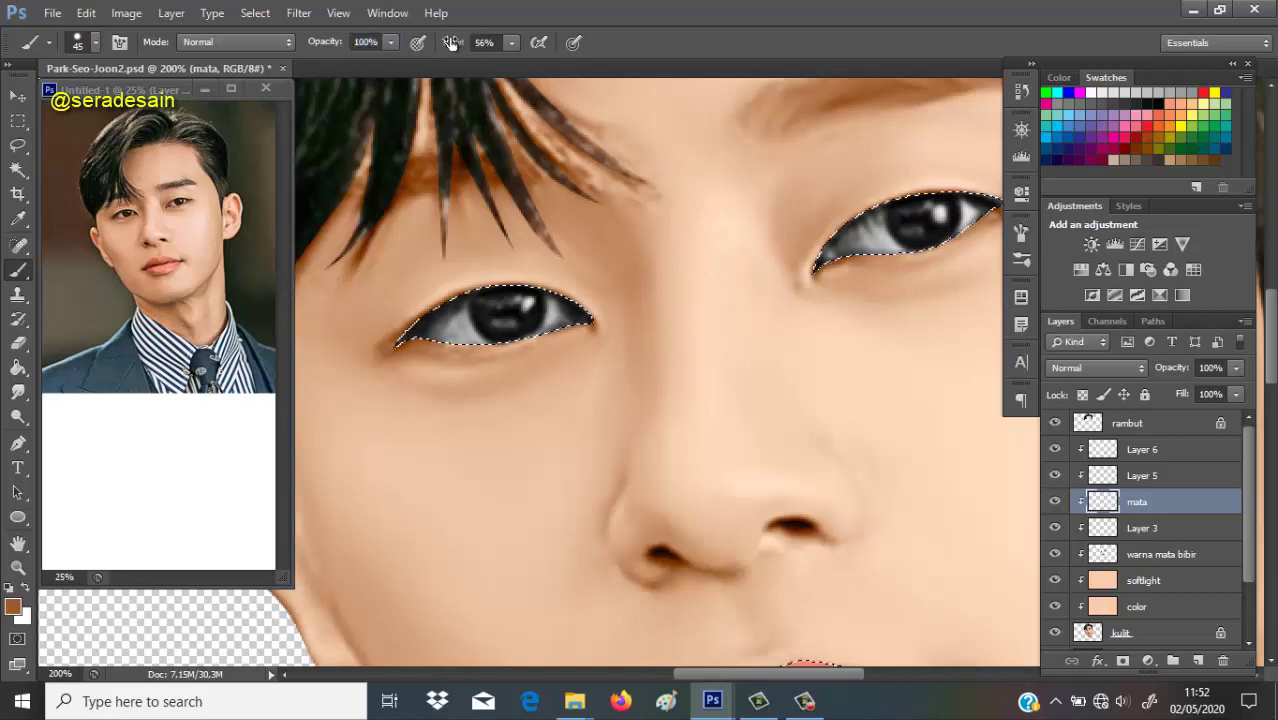
{"action": "left_click", "coordinate": [484, 42]}
{"action": "type", "text": "100"}
{"action": "key", "text": "Return"}
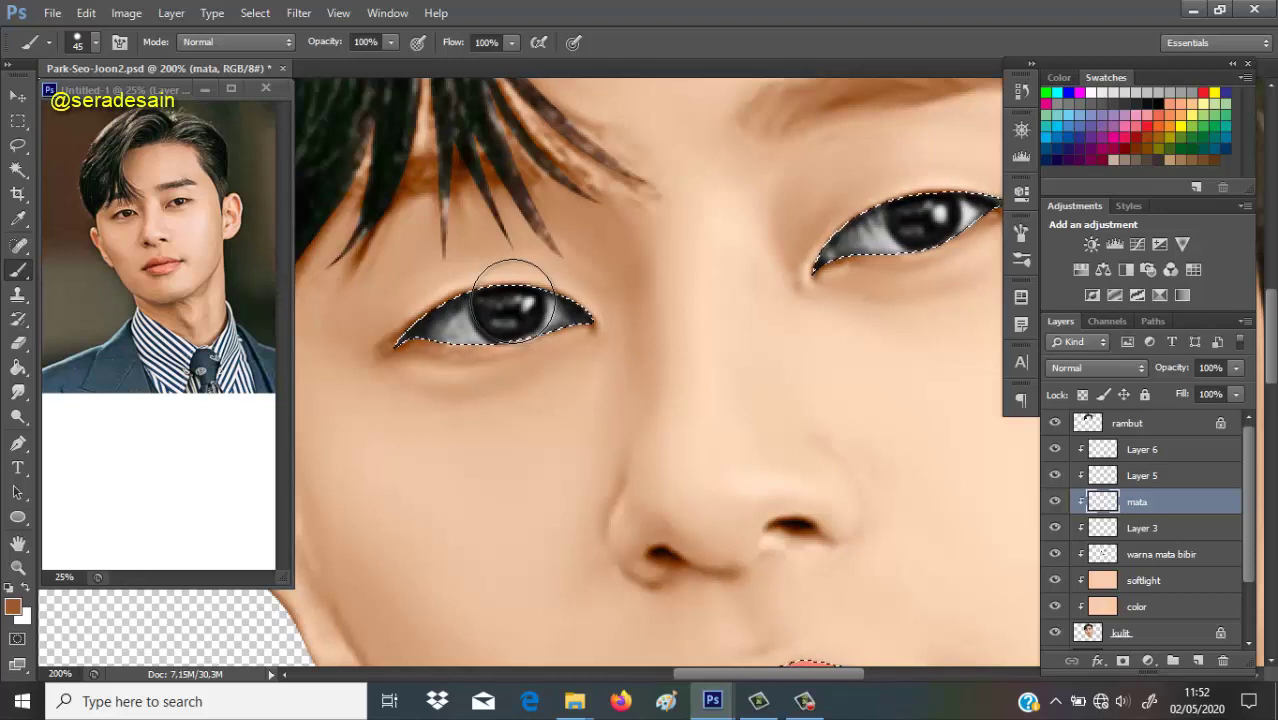
Match the brush to the iris of the eye by setting its size to 40 px.
{"action": "key", "text": "bracketleft"}
{"action": "key", "text": "bracketleft"}
{"action": "key", "text": "bracketleft"}
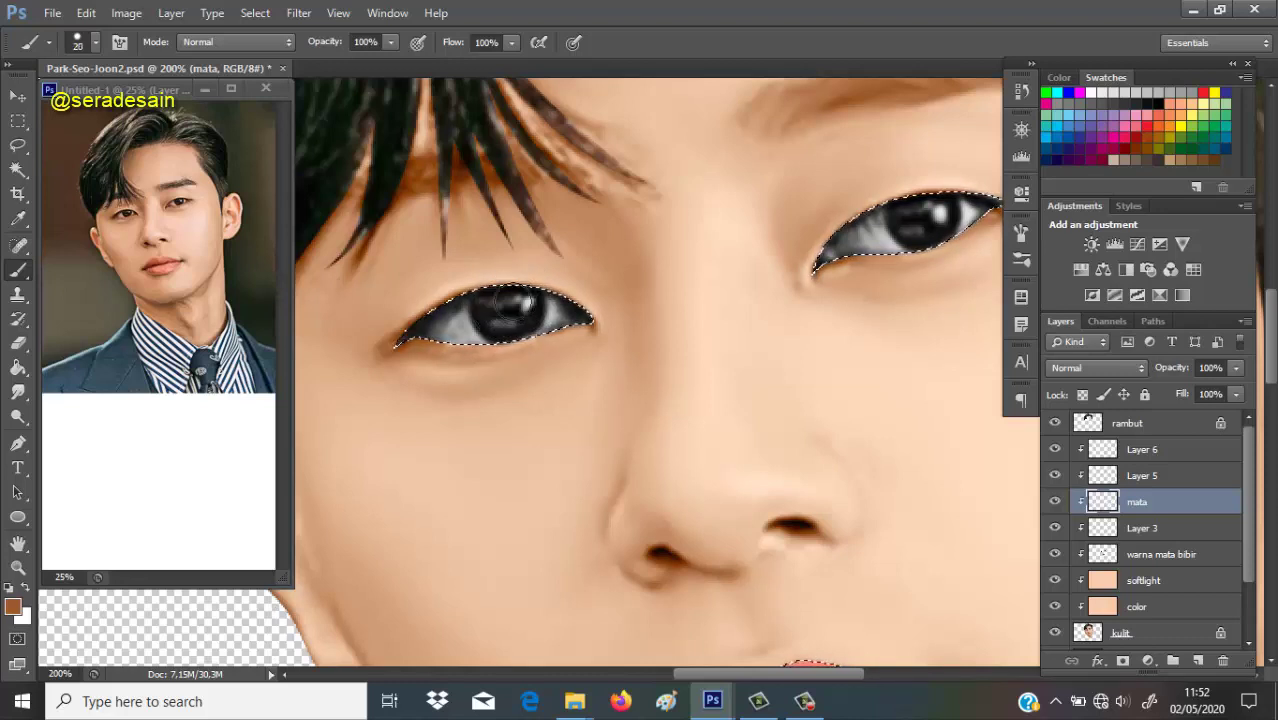
{"action": "key", "text": "bracketleft"}
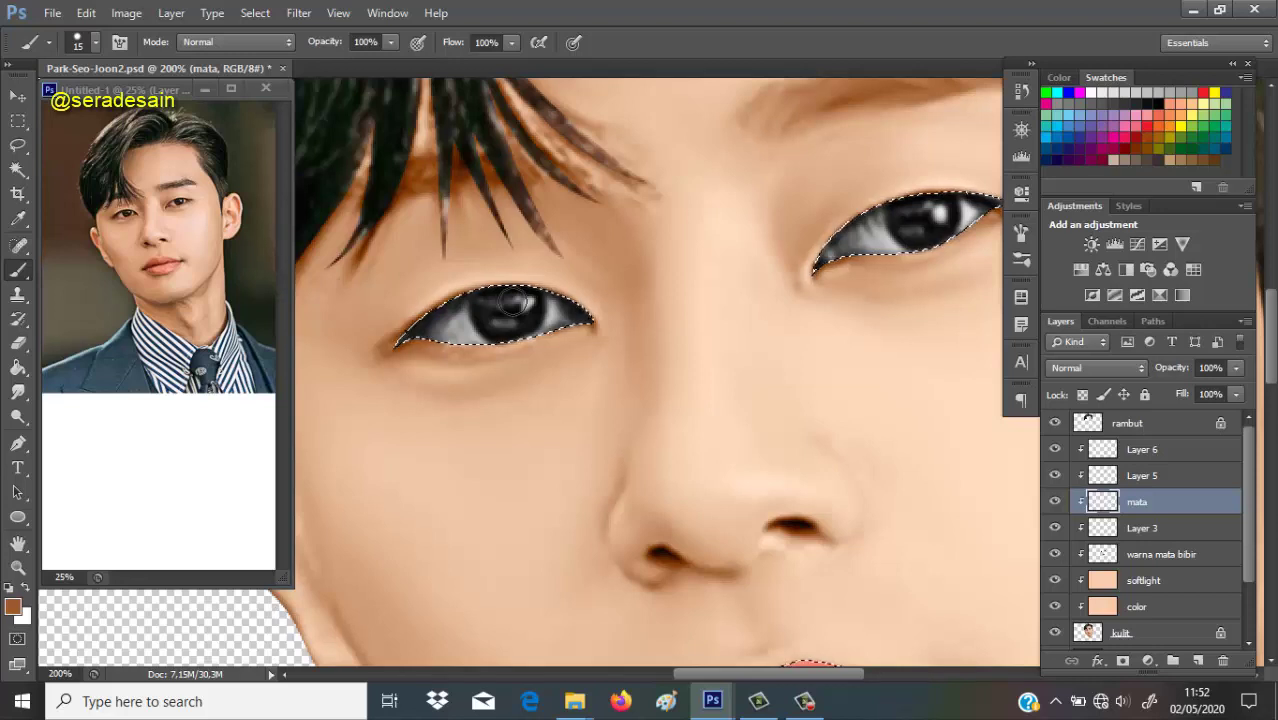
{"action": "key", "text": "bracketright"}
{"action": "key", "text": "bracketright"}
{"action": "key", "text": "bracketright"}
{"action": "key", "text": "bracketright"}
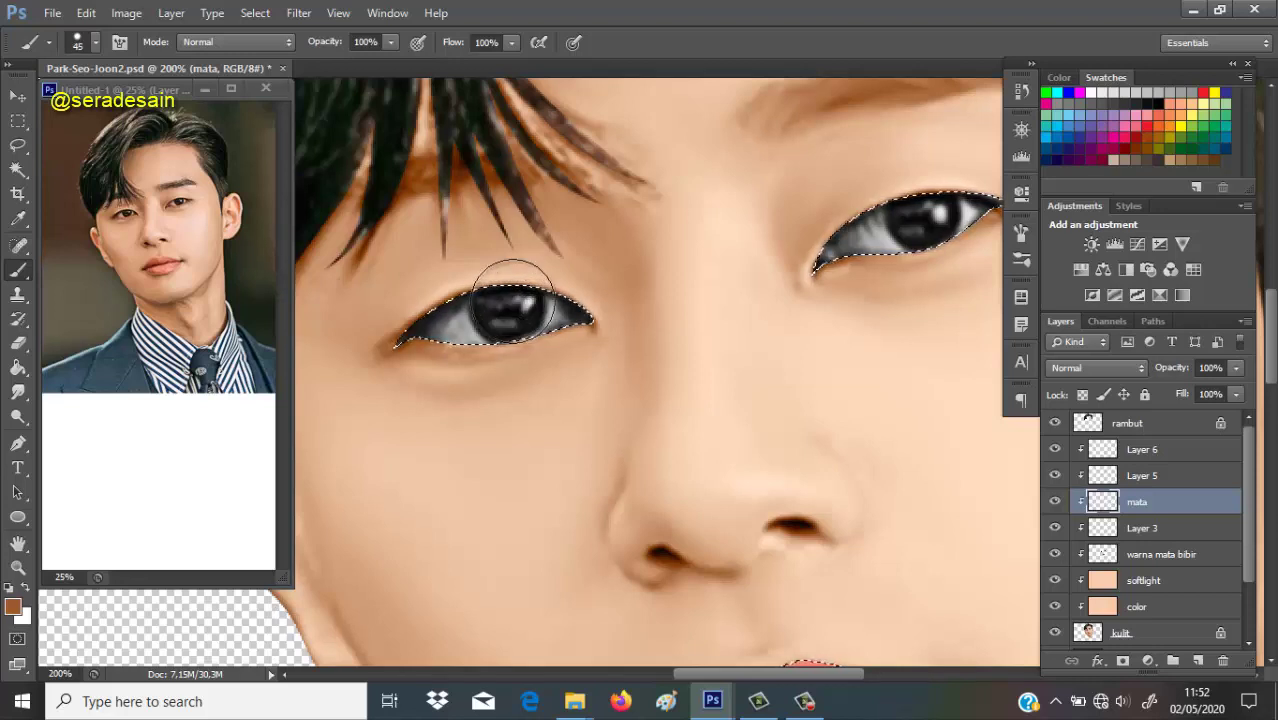
{"action": "key", "text": "bracketright"}
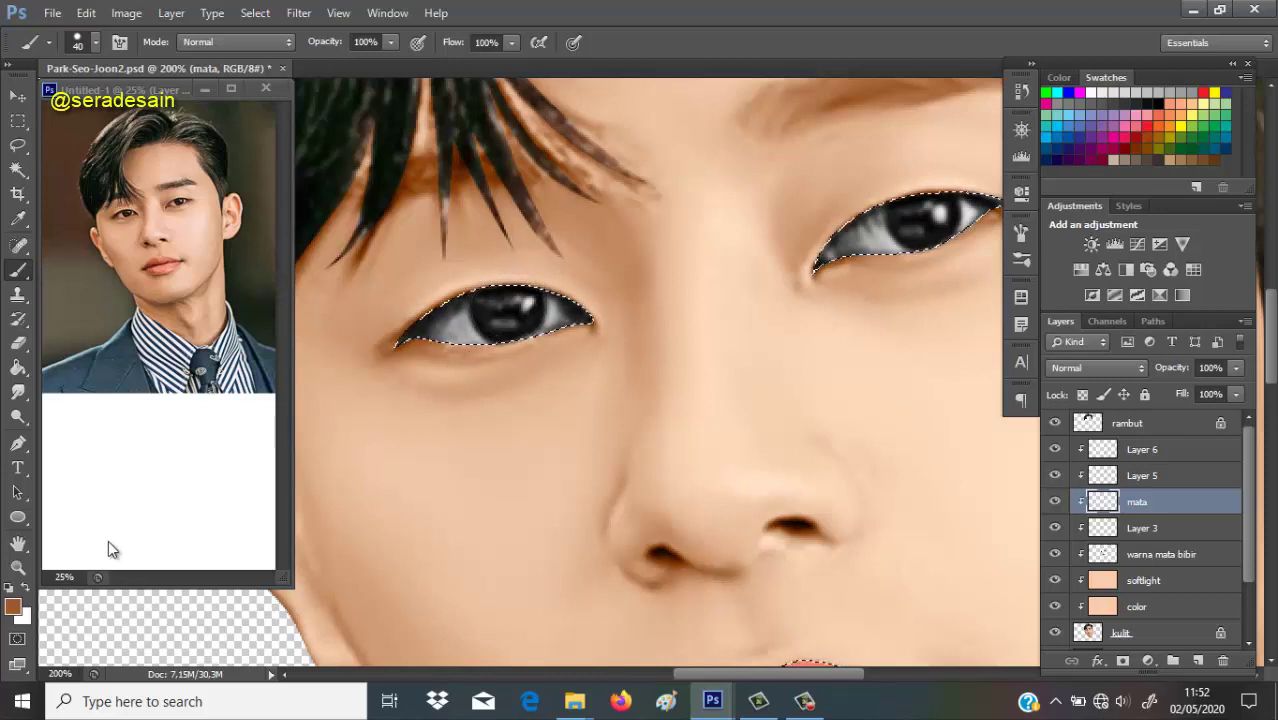
Set the foreground color to black (000000) and paint a solid iris in each eye on the mata layer.
{"action": "left_click", "coordinate": [14, 607]}
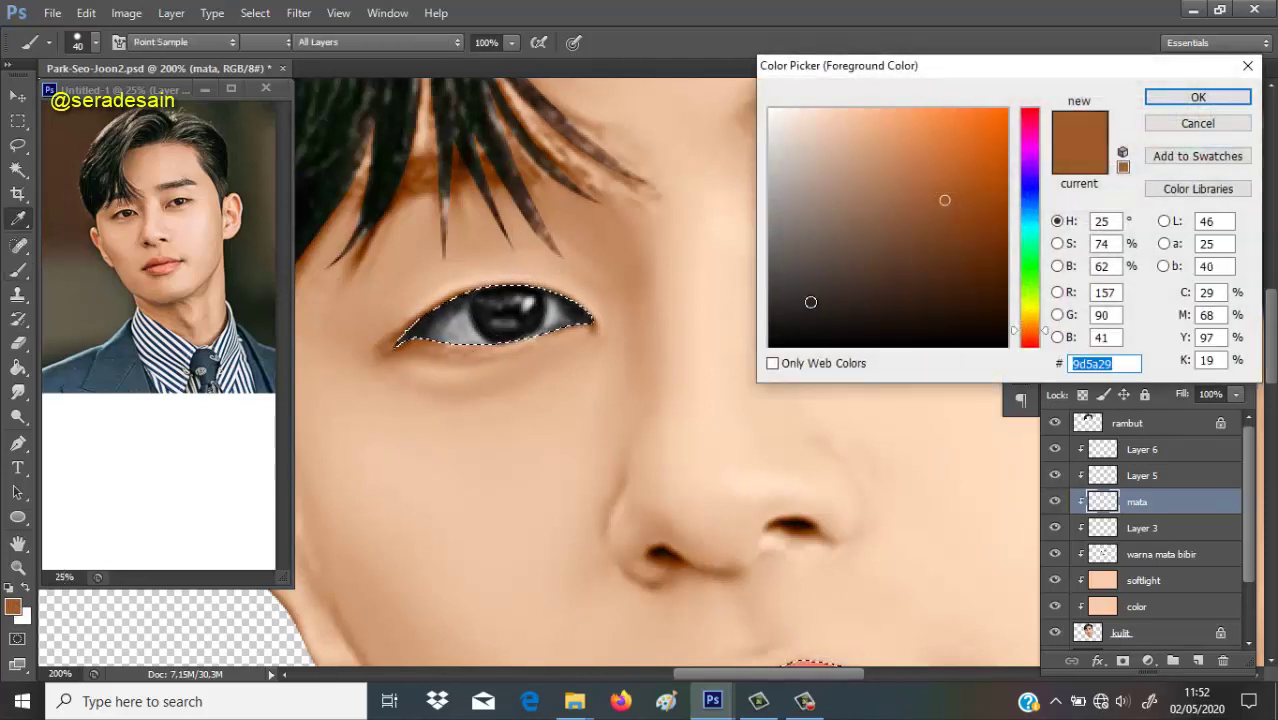
{"action": "left_click_drag", "start_coordinate": [810, 302], "coordinate": [731, 371]}
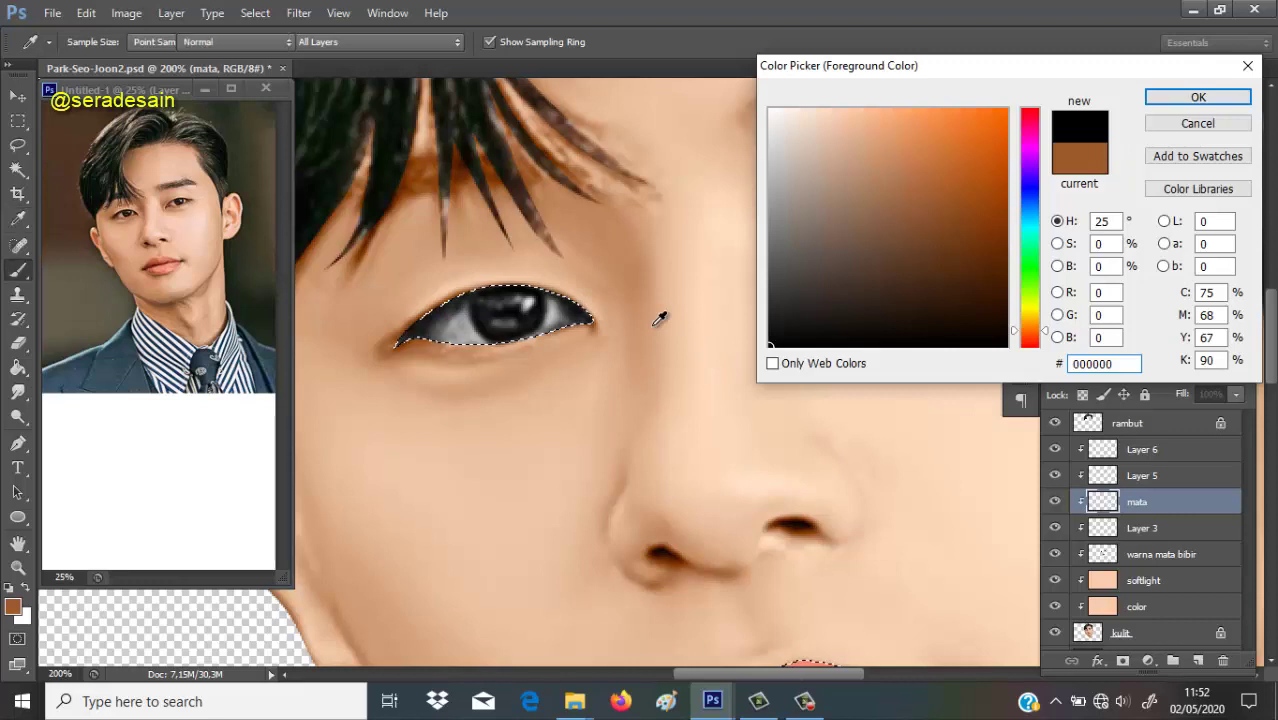
{"action": "key", "text": "Return"}
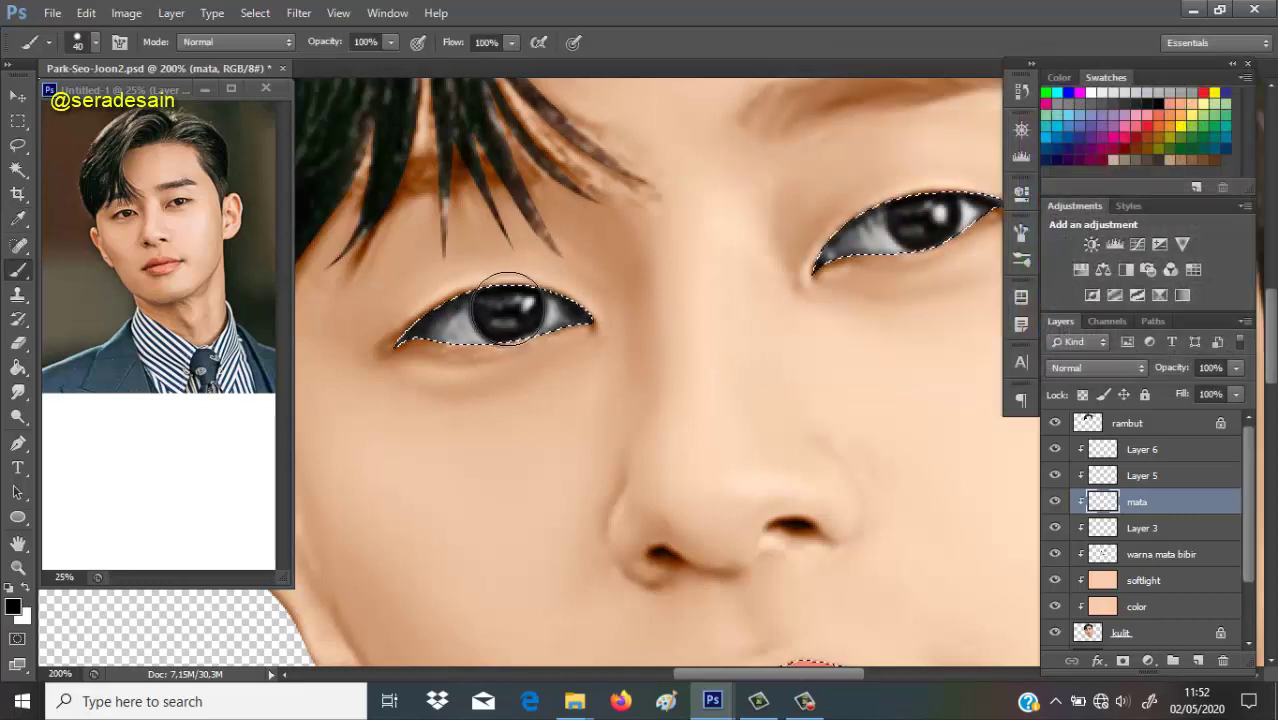
{"action": "left_click", "coordinate": [507, 312]}
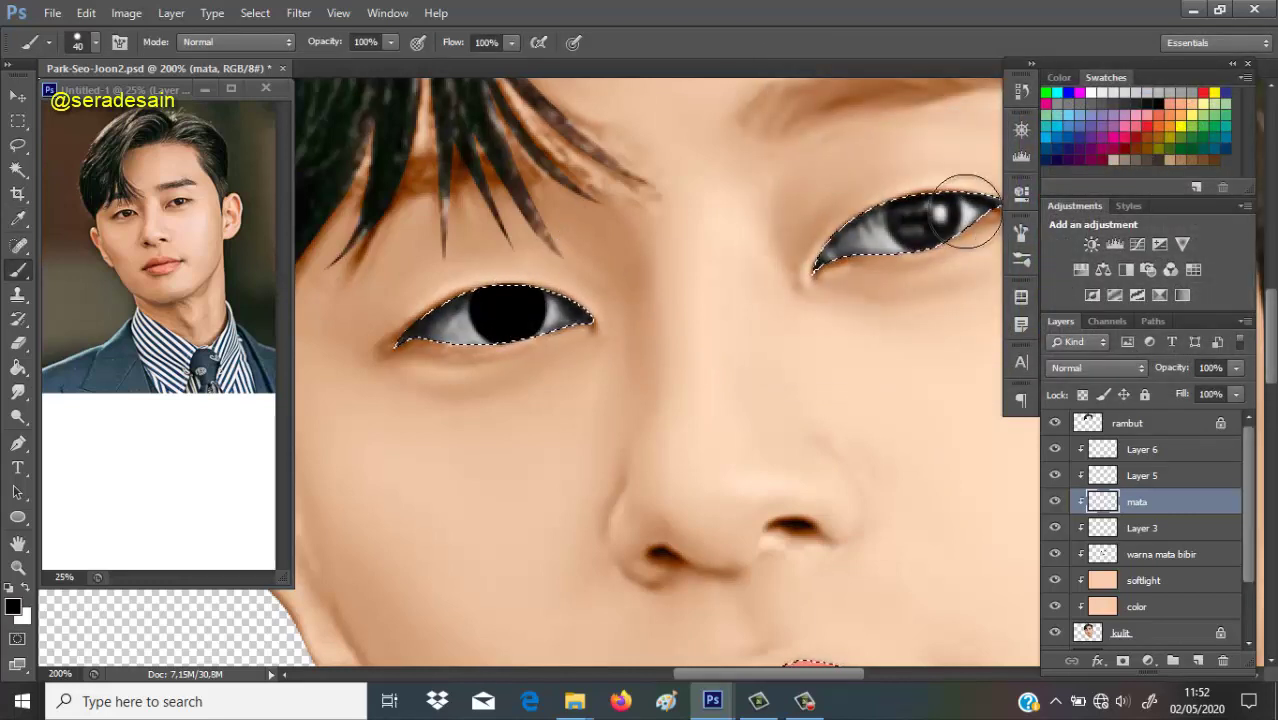
{"action": "left_click", "coordinate": [923, 217]}
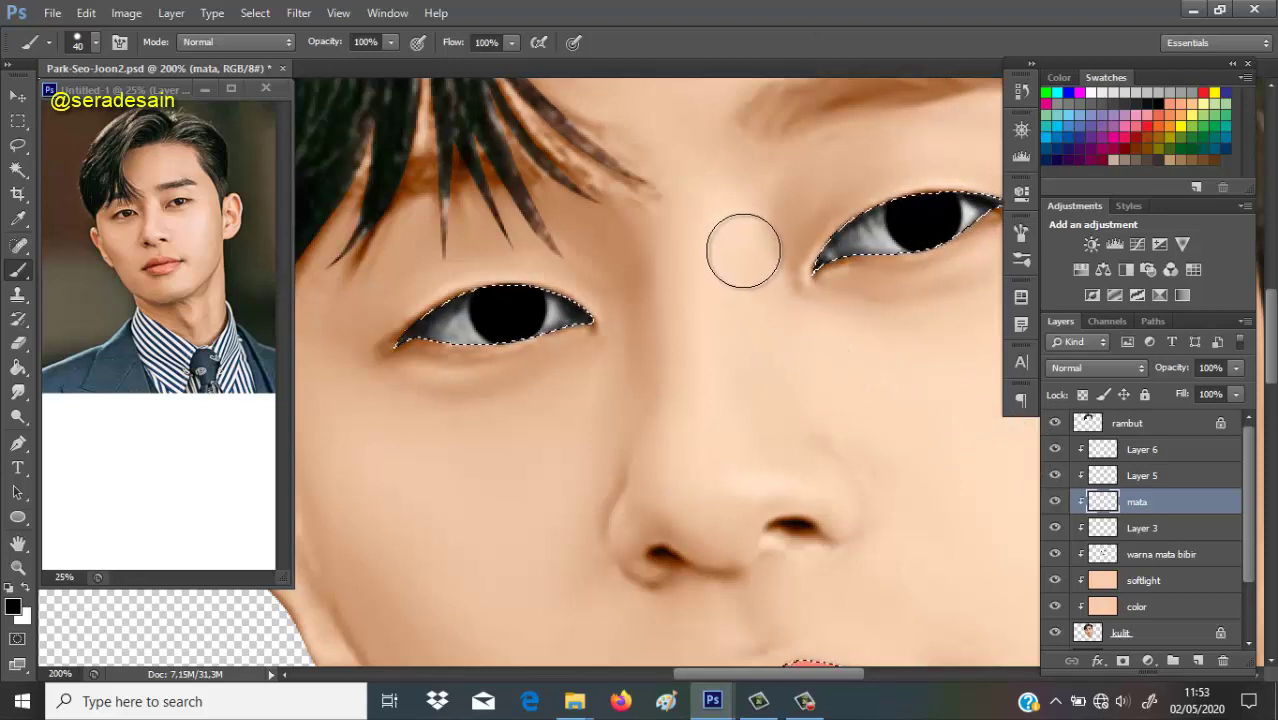
{"action": "left_click", "coordinate": [1150, 533]}
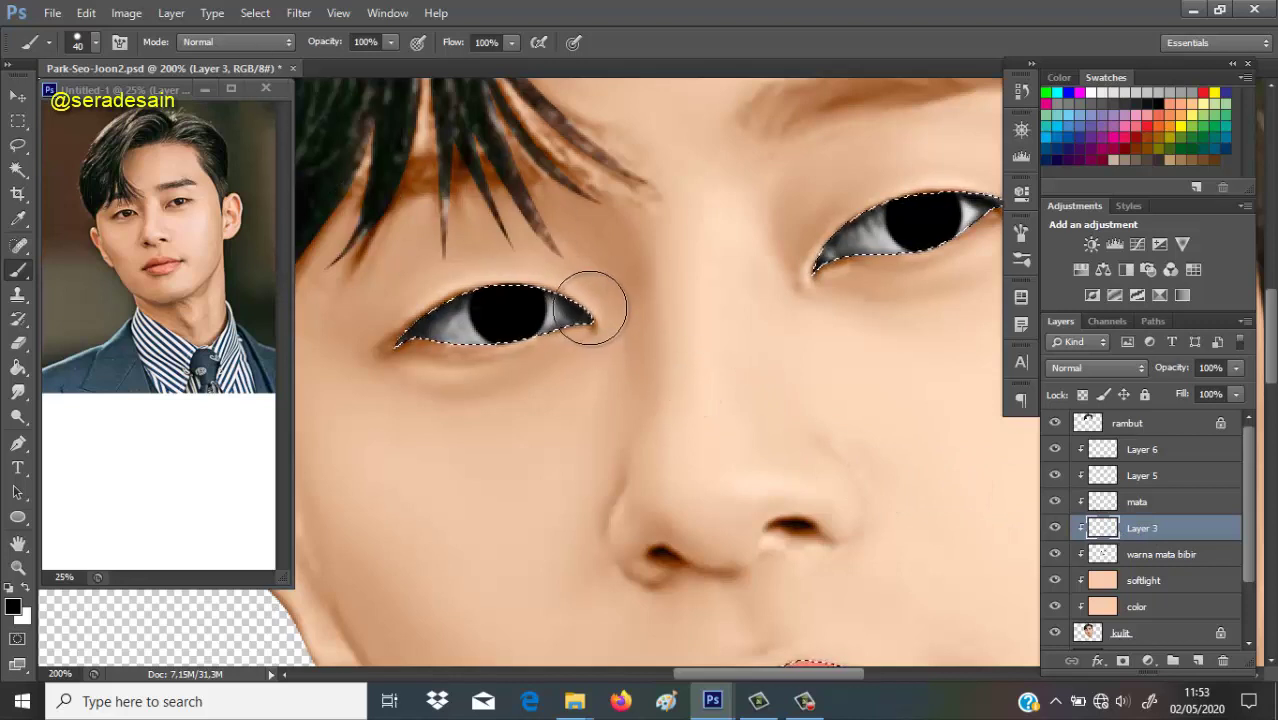
{"action": "right_click", "coordinate": [594, 216]}
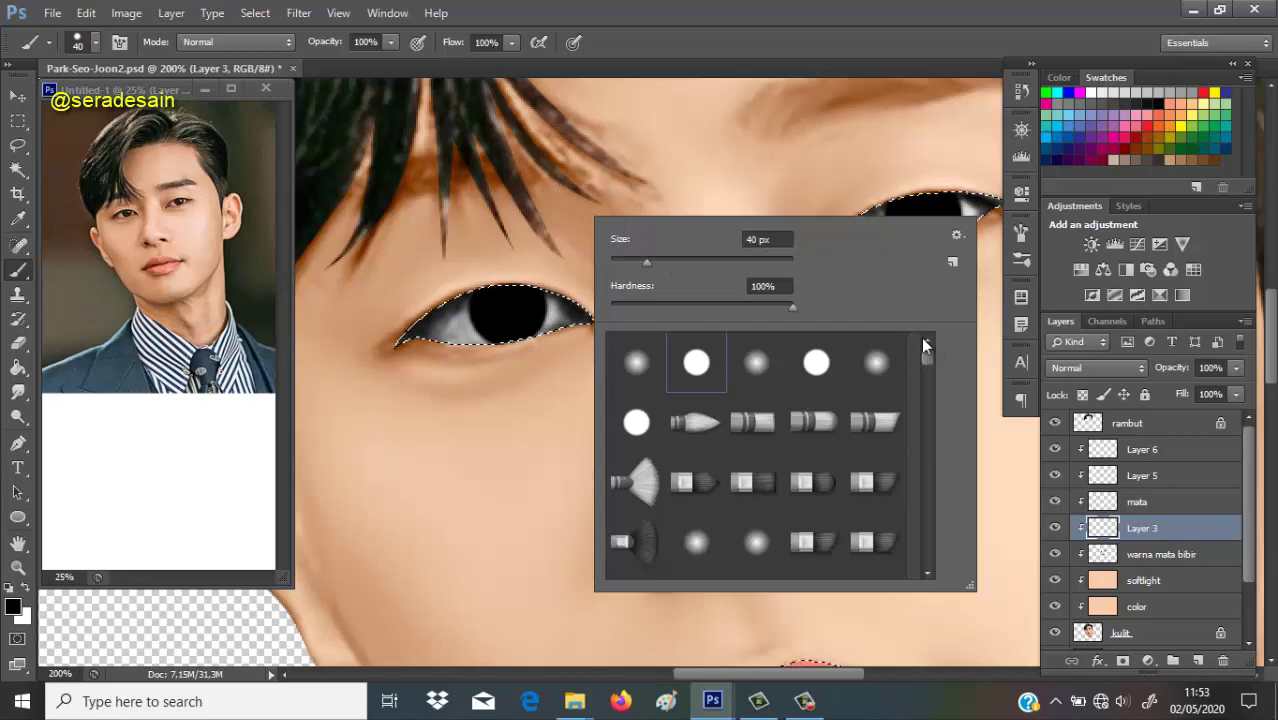
{"action": "left_click", "coordinate": [957, 237]}
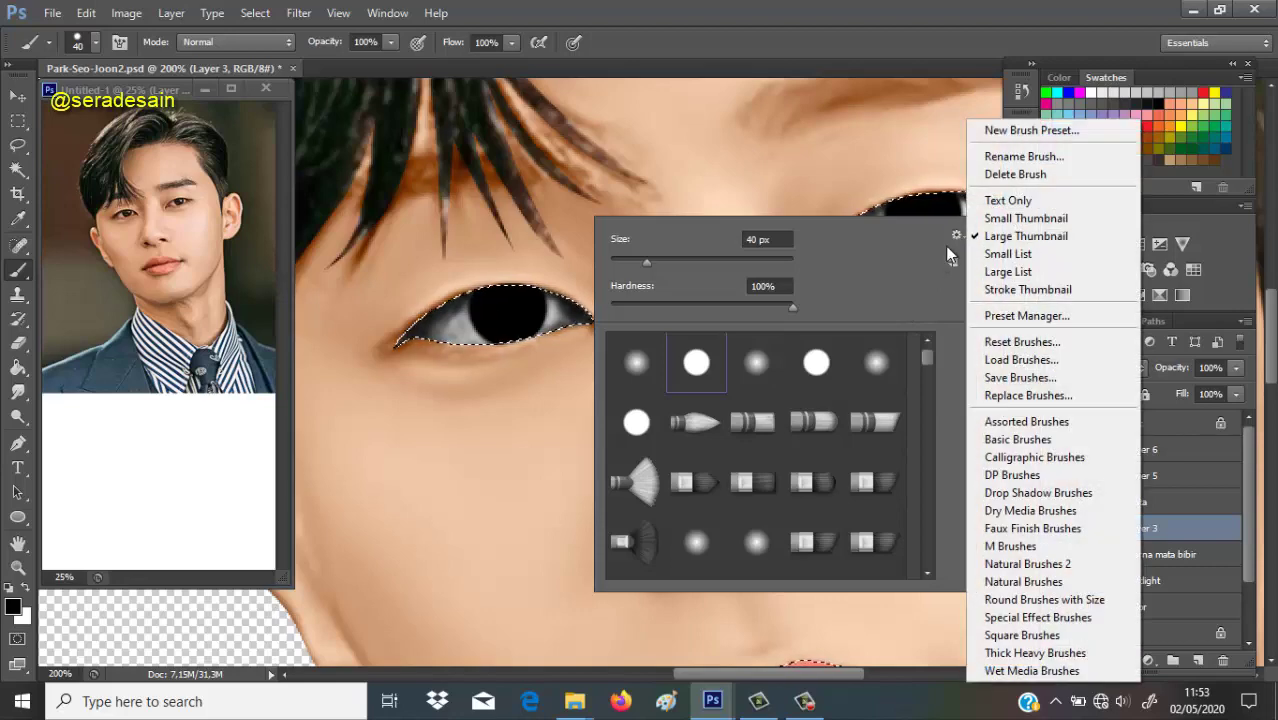
{"action": "left_click", "coordinate": [1008, 362]}
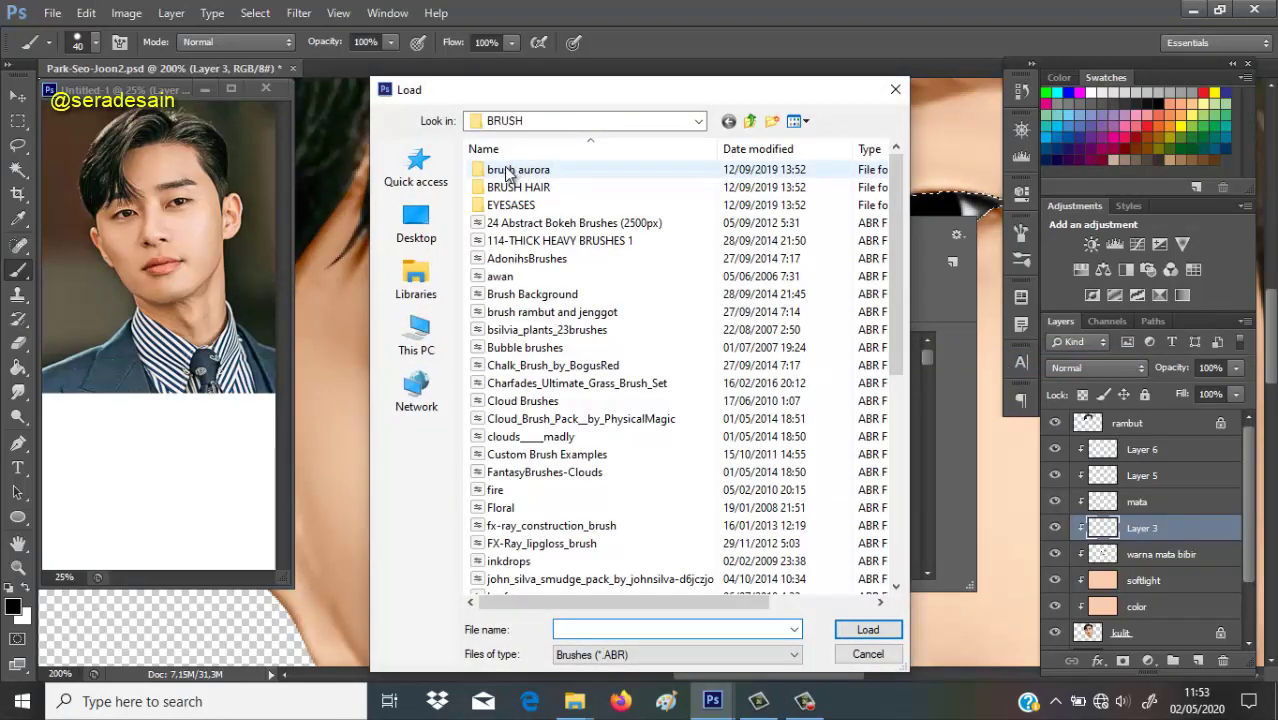
{"action": "left_click", "coordinate": [507, 172]}
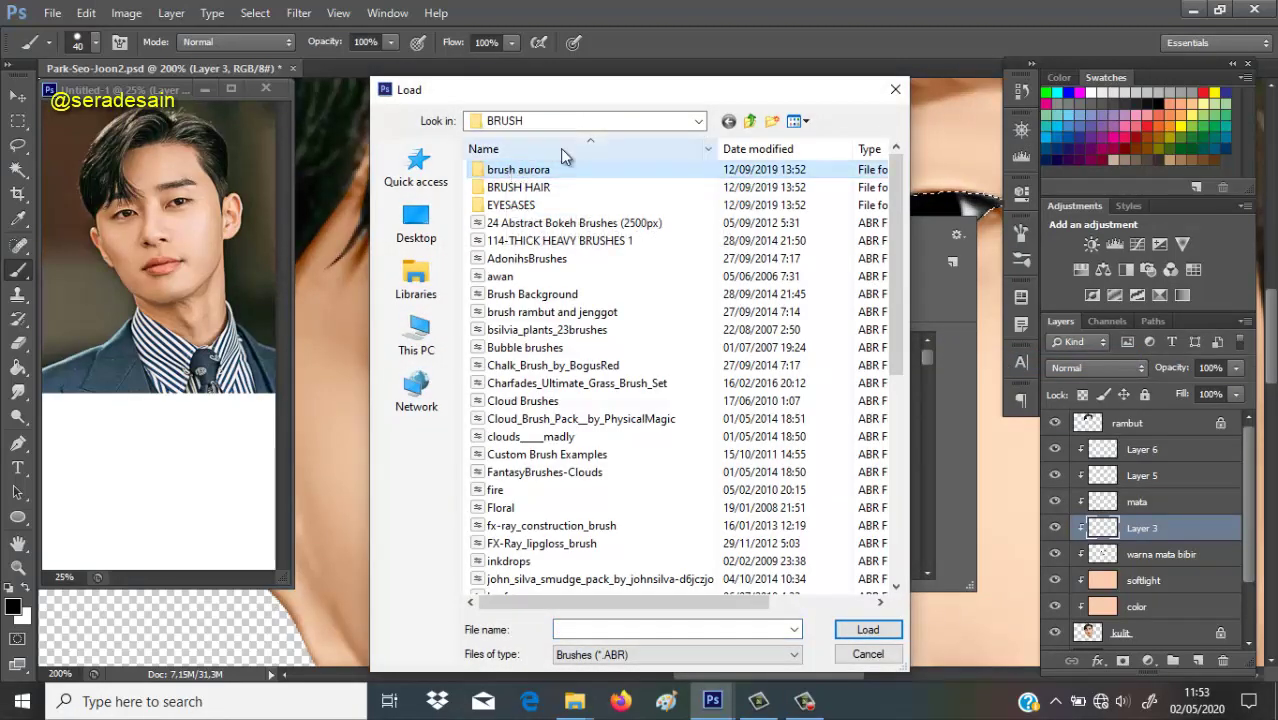
{"action": "key", "text": "Return"}
{"action": "key", "text": "Down"}
{"action": "key", "text": "Down"}
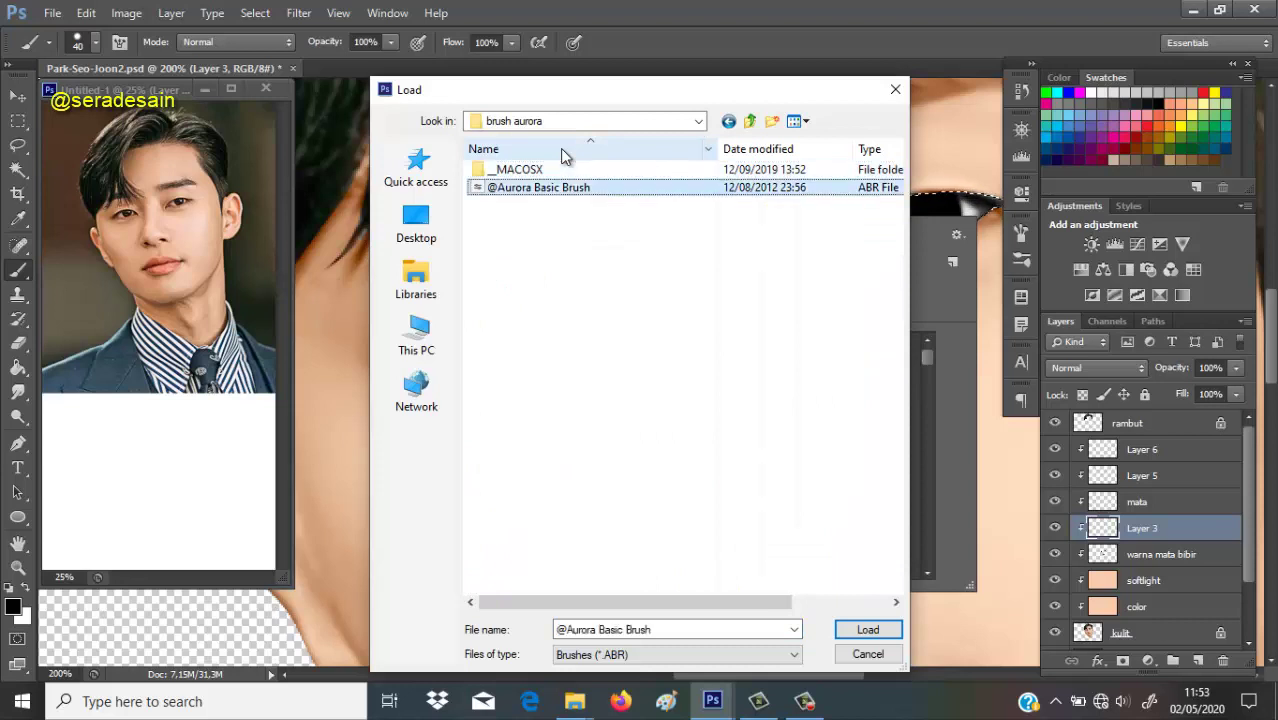
{"action": "key", "text": "Return"}
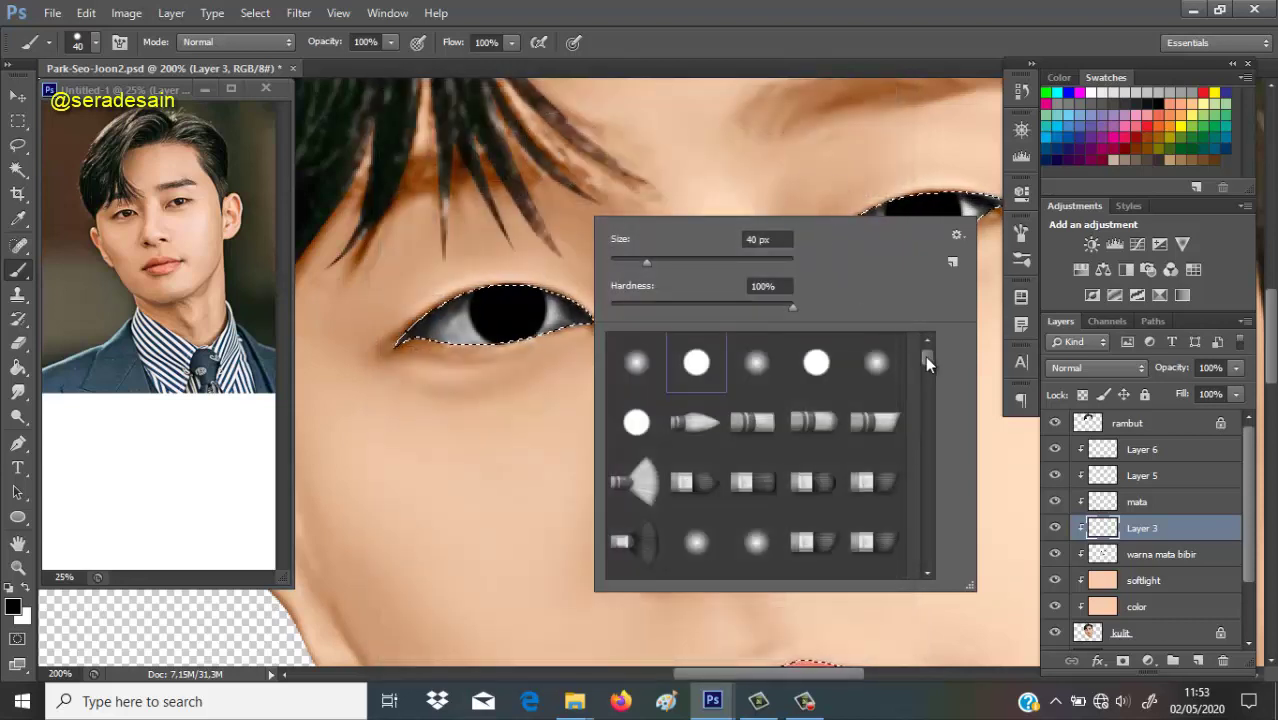
Choose the soft round 149 px brush preset with 76% hardness from the end of the brush presets.
{"action": "left_click_drag", "start_coordinate": [927, 362], "coordinate": [929, 558]}
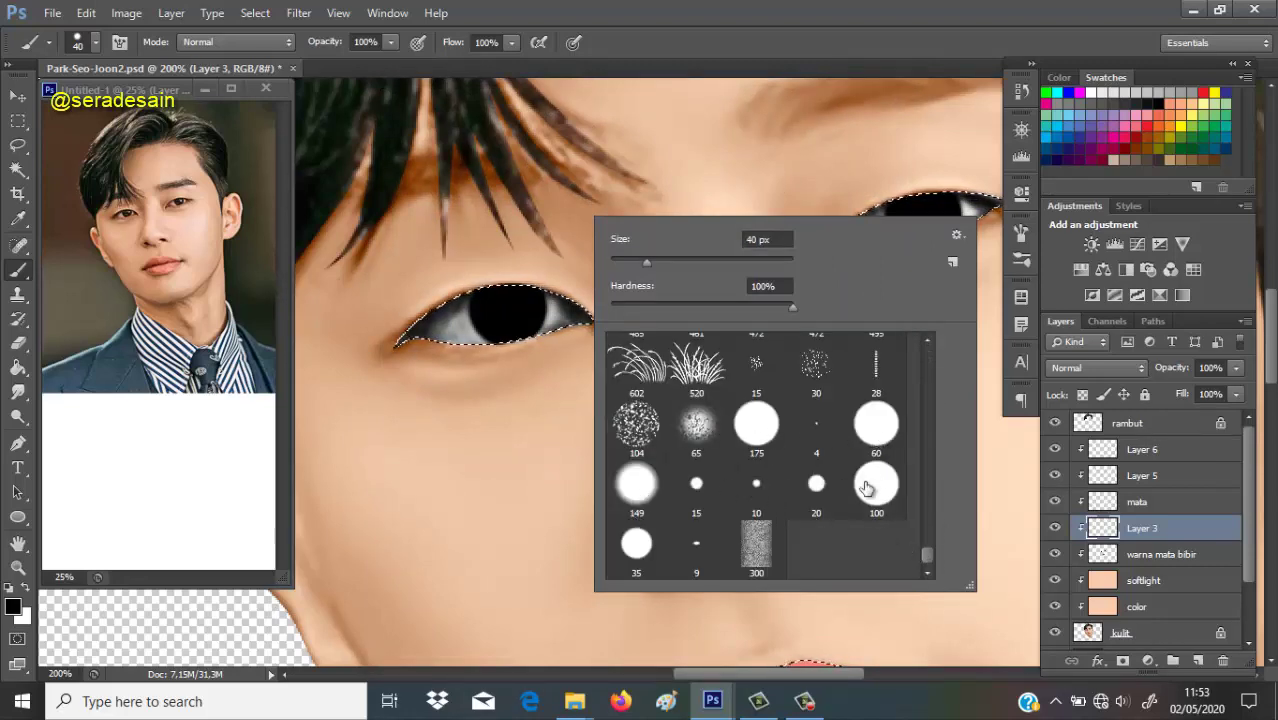
{"action": "left_click", "coordinate": [649, 499]}
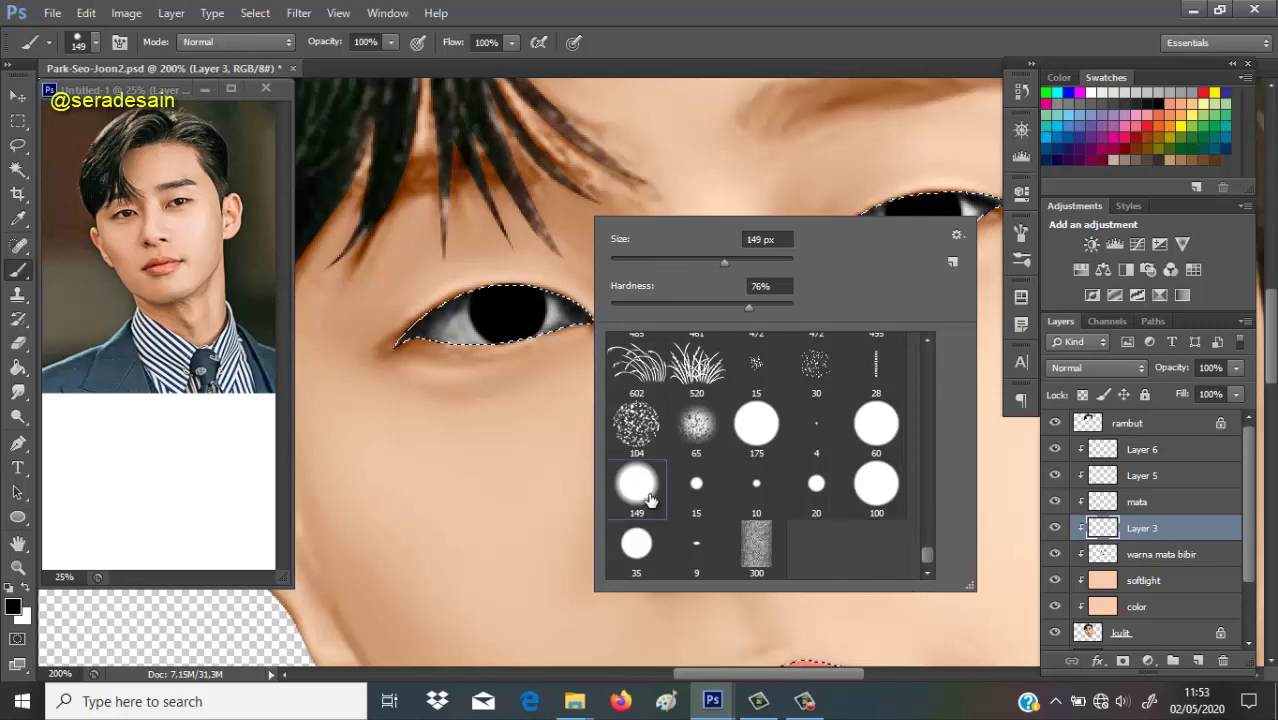
{"action": "left_click", "coordinate": [710, 21]}
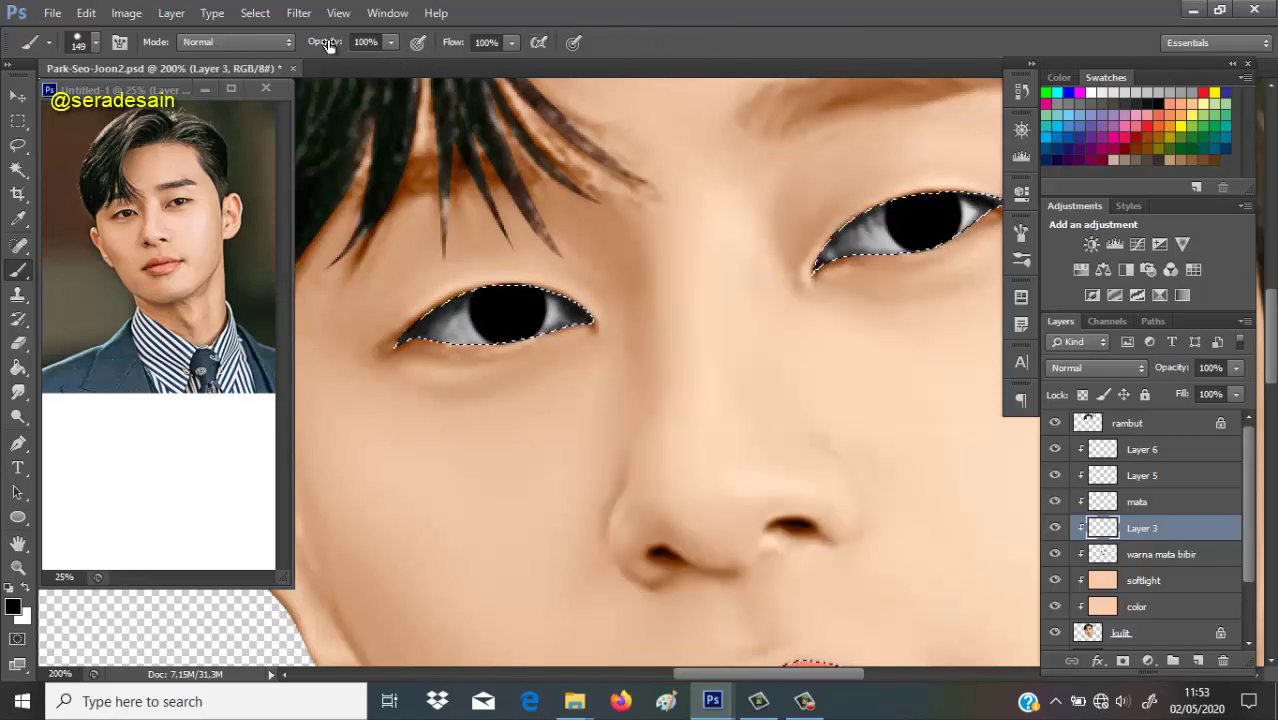
Shade the upper edges and corners of both eyes in black on Layer 3 with a 15 px brush at 77% opacity and flow.
{"action": "left_click_drag", "start_coordinate": [328, 45], "coordinate": [306, 45]}
{"action": "left_click_drag", "start_coordinate": [444, 43], "coordinate": [450, 48]}
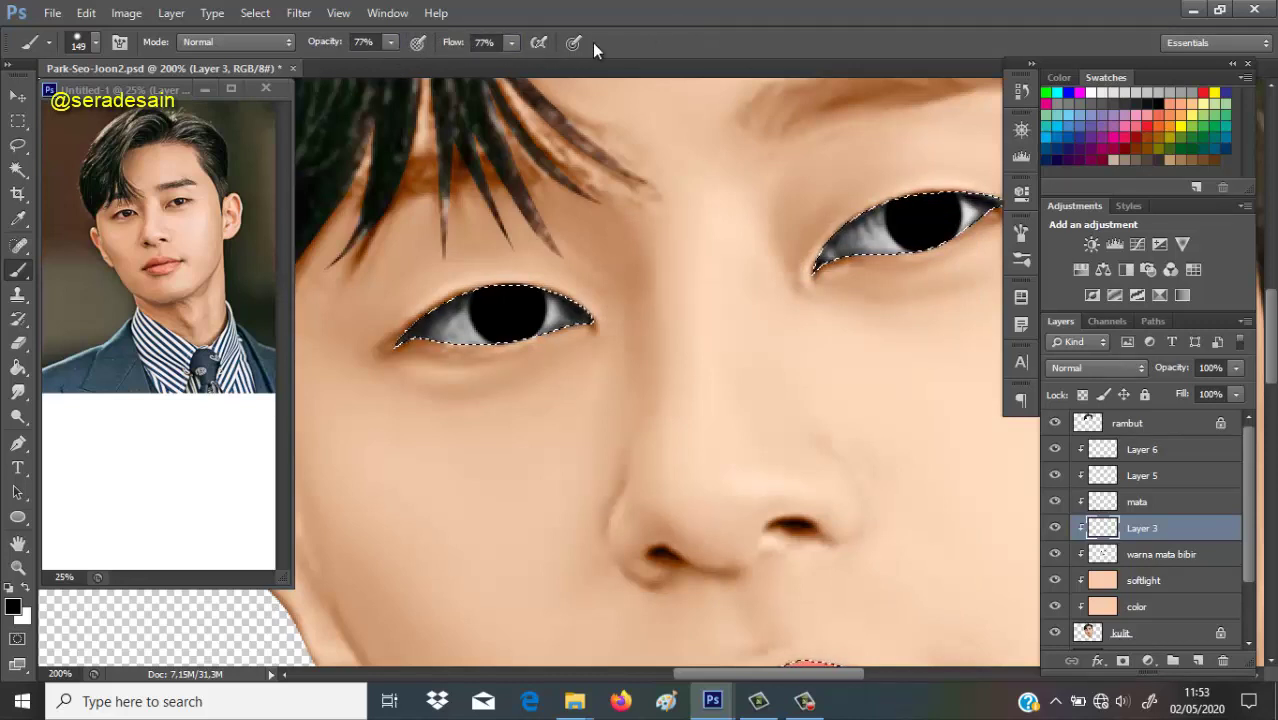
{"action": "key", "text": "ctrl+d"}
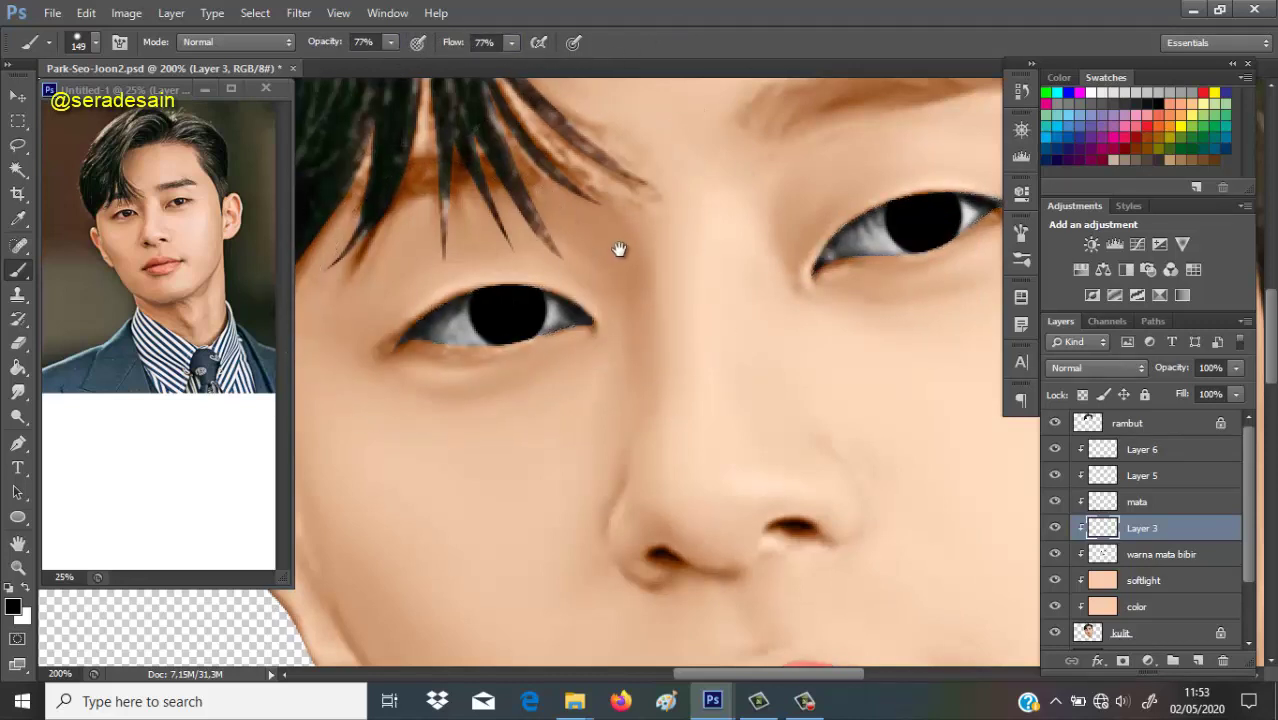
{"action": "key", "text": "ctrl+z"}
{"action": "key", "text": "bracketleft"}
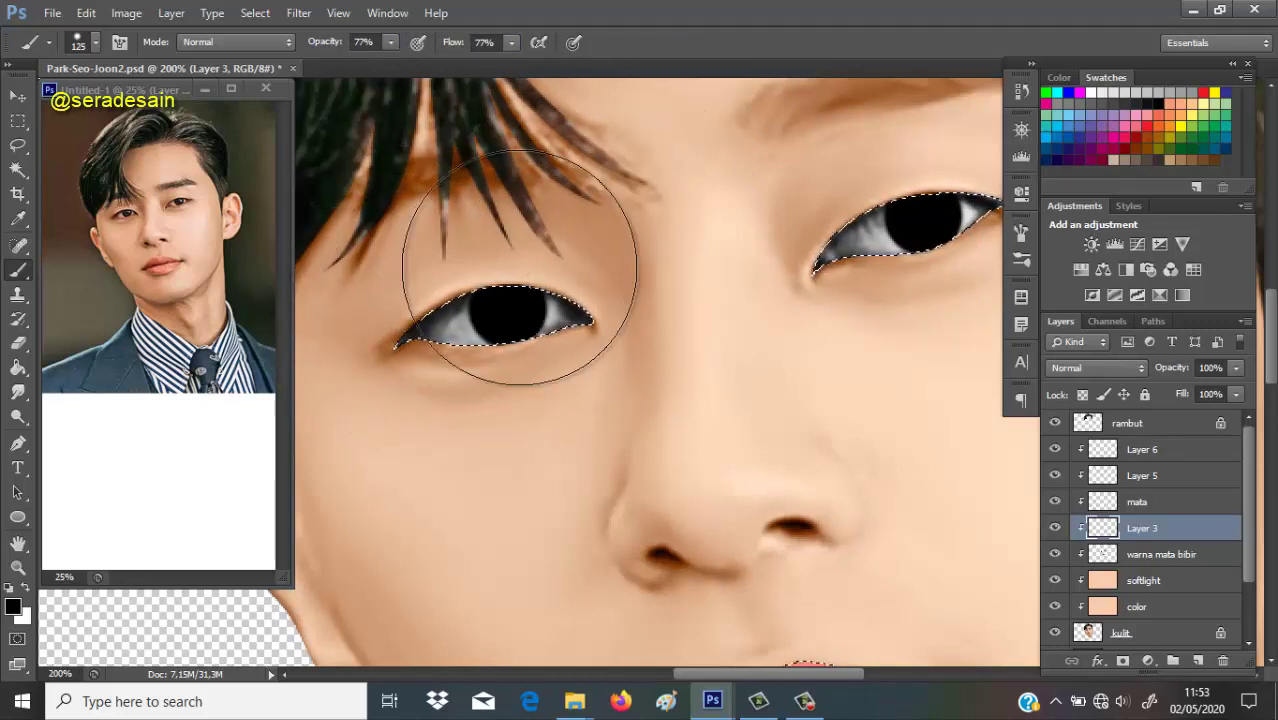
{"action": "key", "text": "bracketleft"}
{"action": "key", "text": "bracketleft"}
{"action": "key", "text": "bracketleft"}
{"action": "key", "text": "bracketleft"}
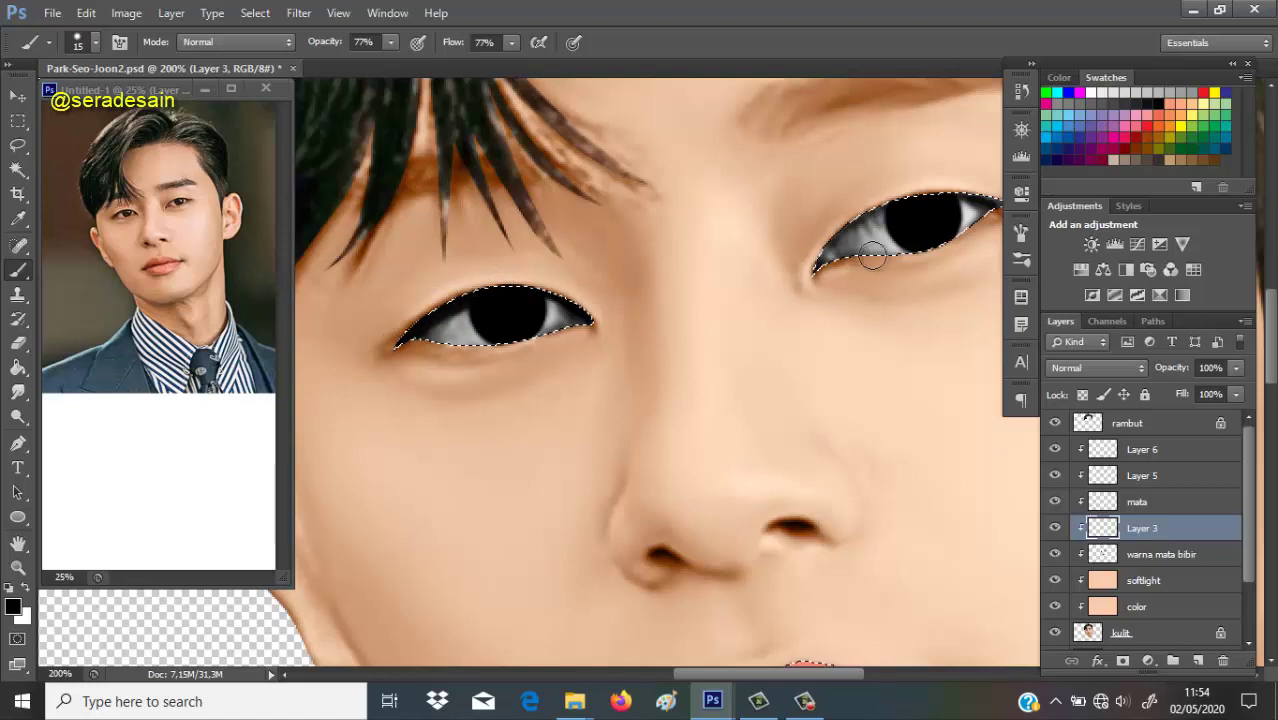
{"action": "mouse_move", "coordinate": [819, 223]}
{"action": "left_mouse_down"}
{"action": "mouse_move", "coordinate": [747, 249]}
{"action": "mouse_move", "coordinate": [713, 297]}
{"action": "mouse_move", "coordinate": [765, 244]}
{"action": "left_mouse_up"}
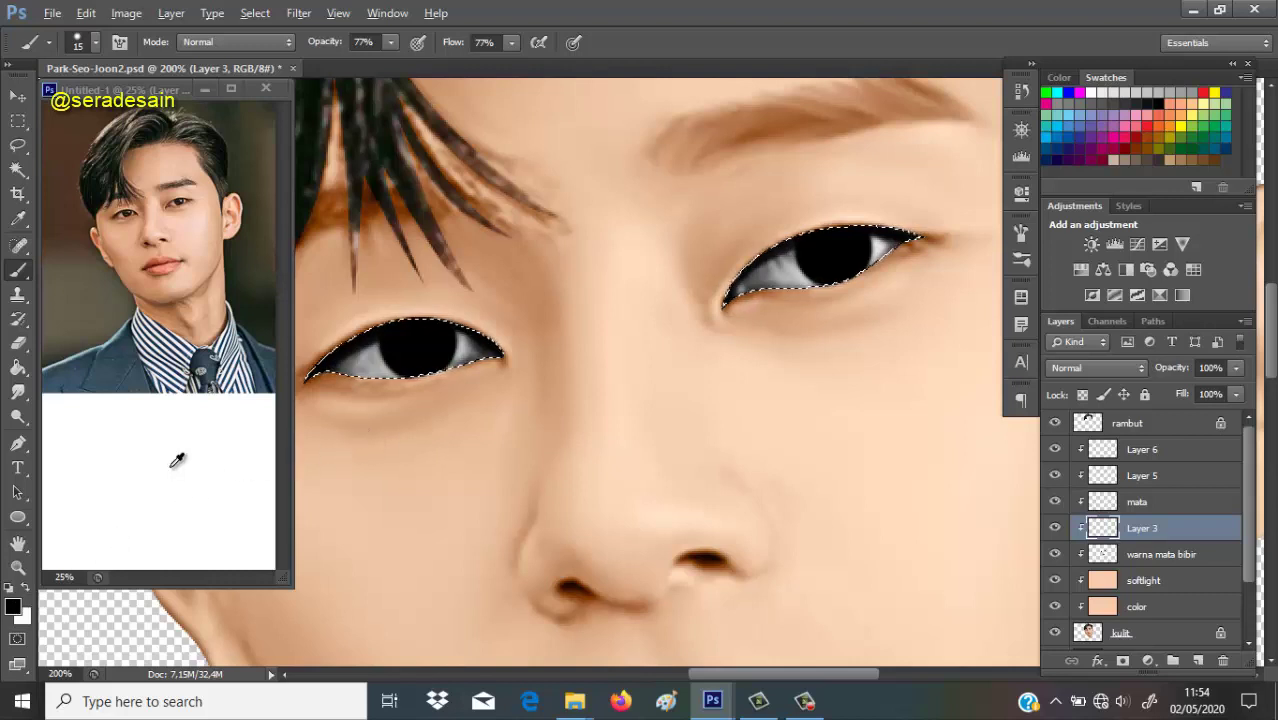
Brighten the whites of both eyes on Layer 3 using white with brush opacity at 46% and flow at 45%.
{"action": "key", "text": "x"}
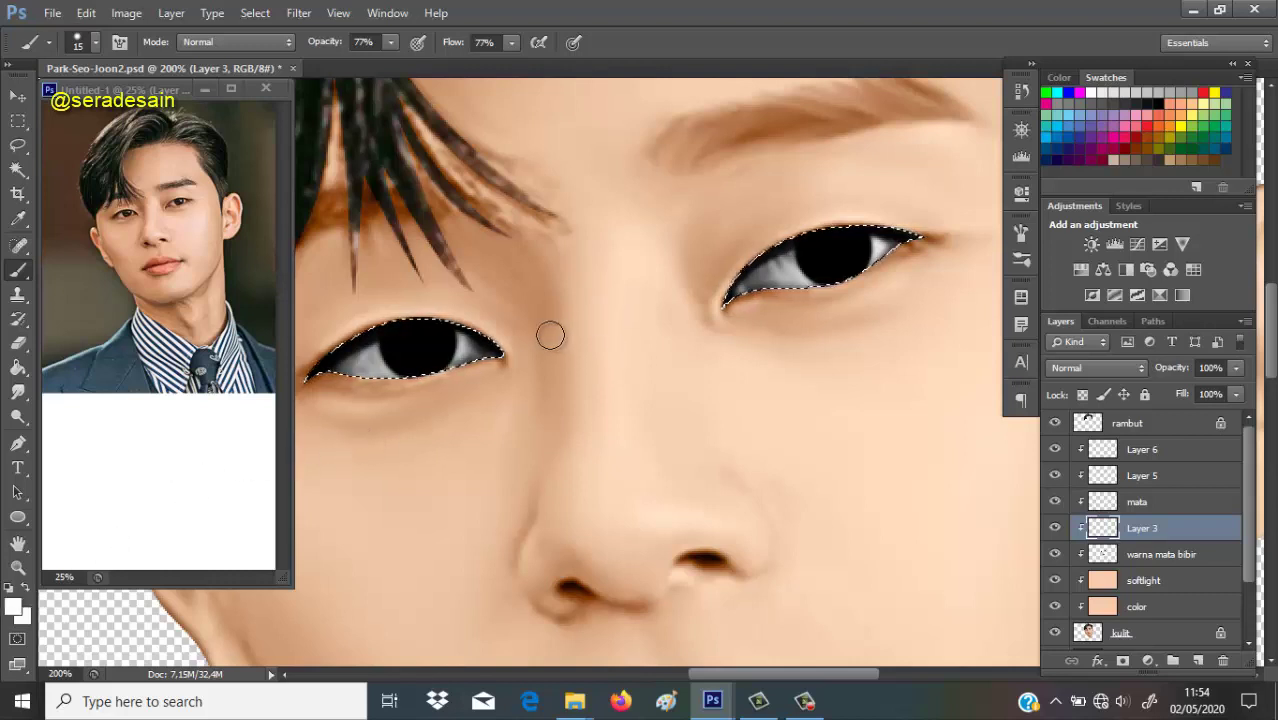
{"action": "key", "text": "5"}
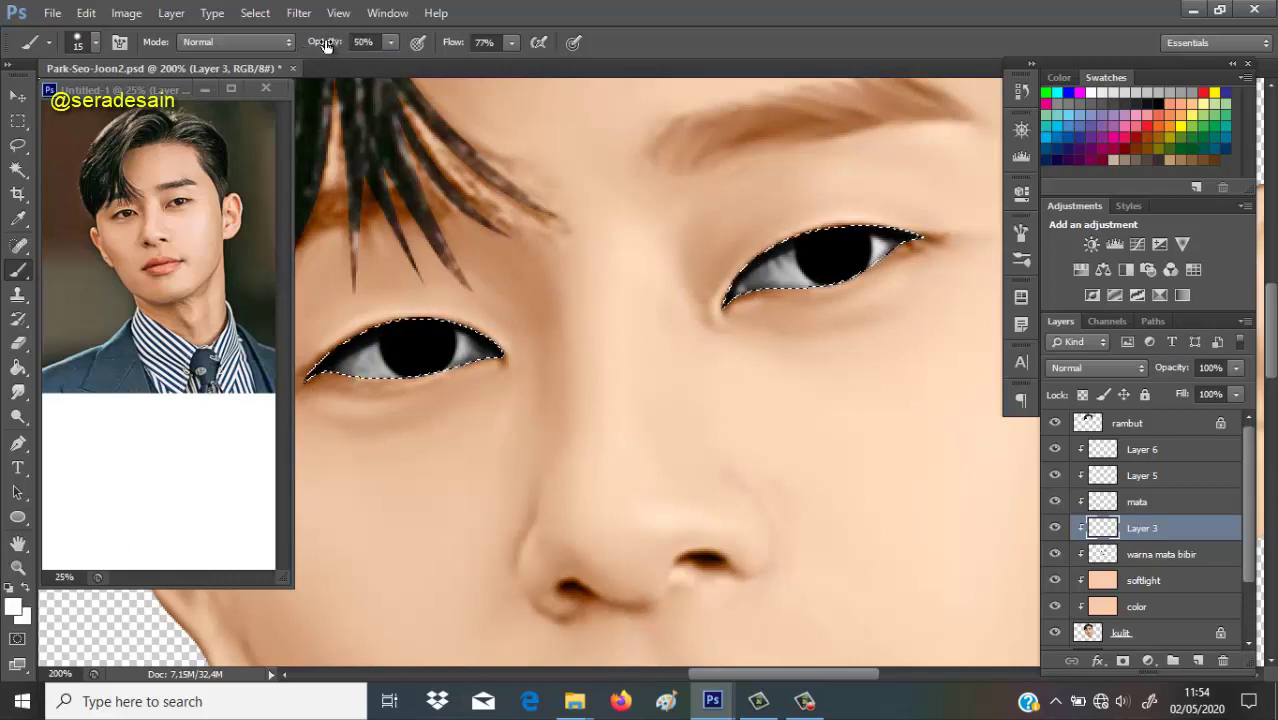
{"action": "key", "text": "shift+4"}
{"action": "key", "text": "shift+5"}
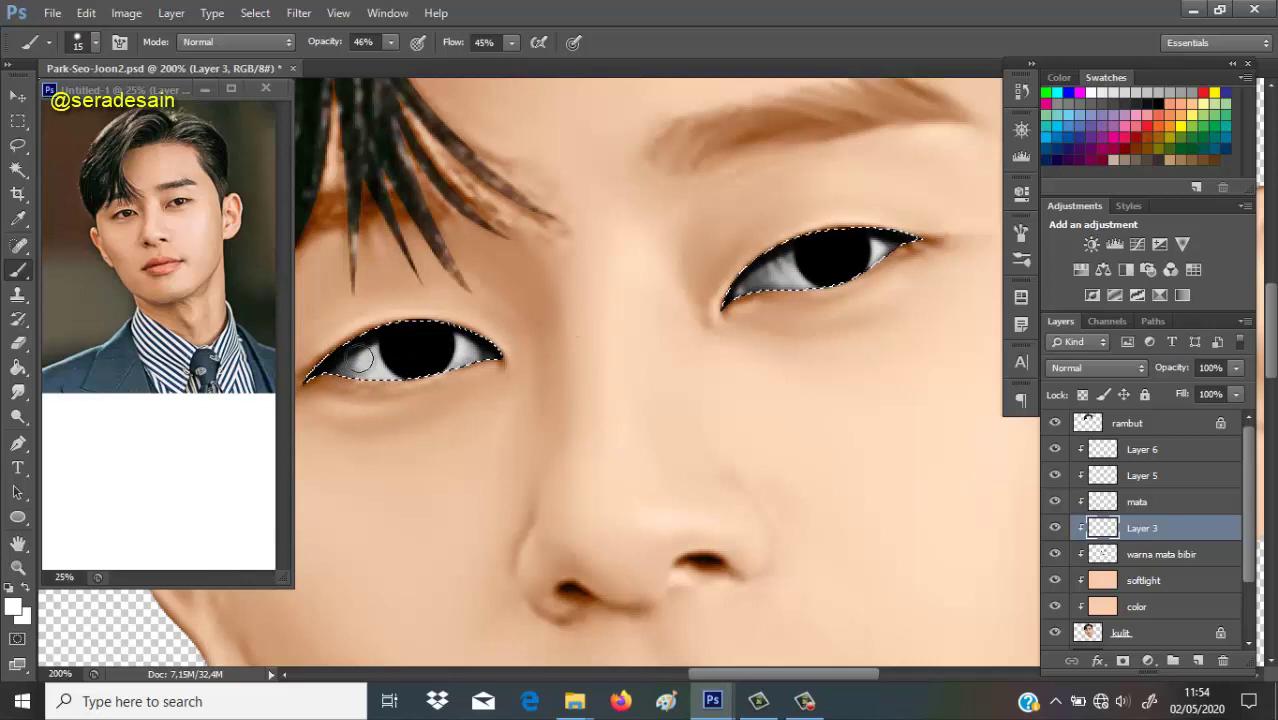
{"action": "mouse_move", "coordinate": [880, 248]}
{"action": "left_mouse_down"}
{"action": "mouse_move", "coordinate": [777, 281]}
{"action": "mouse_move", "coordinate": [798, 263]}
{"action": "mouse_move", "coordinate": [754, 295]}
{"action": "mouse_move", "coordinate": [776, 273]}
{"action": "mouse_move", "coordinate": [817, 283]}
{"action": "mouse_move", "coordinate": [794, 274]}
{"action": "mouse_move", "coordinate": [831, 266]}
{"action": "mouse_move", "coordinate": [794, 263]}
{"action": "mouse_move", "coordinate": [762, 289]}
{"action": "mouse_move", "coordinate": [873, 245]}
{"action": "mouse_move", "coordinate": [915, 270]}
{"action": "mouse_move", "coordinate": [866, 255]}
{"action": "mouse_move", "coordinate": [781, 289]}
{"action": "mouse_move", "coordinate": [804, 241]}
{"action": "left_mouse_up"}
{"action": "key", "text": "ctrl+minus"}
{"action": "key", "text": "ctrl+minus"}
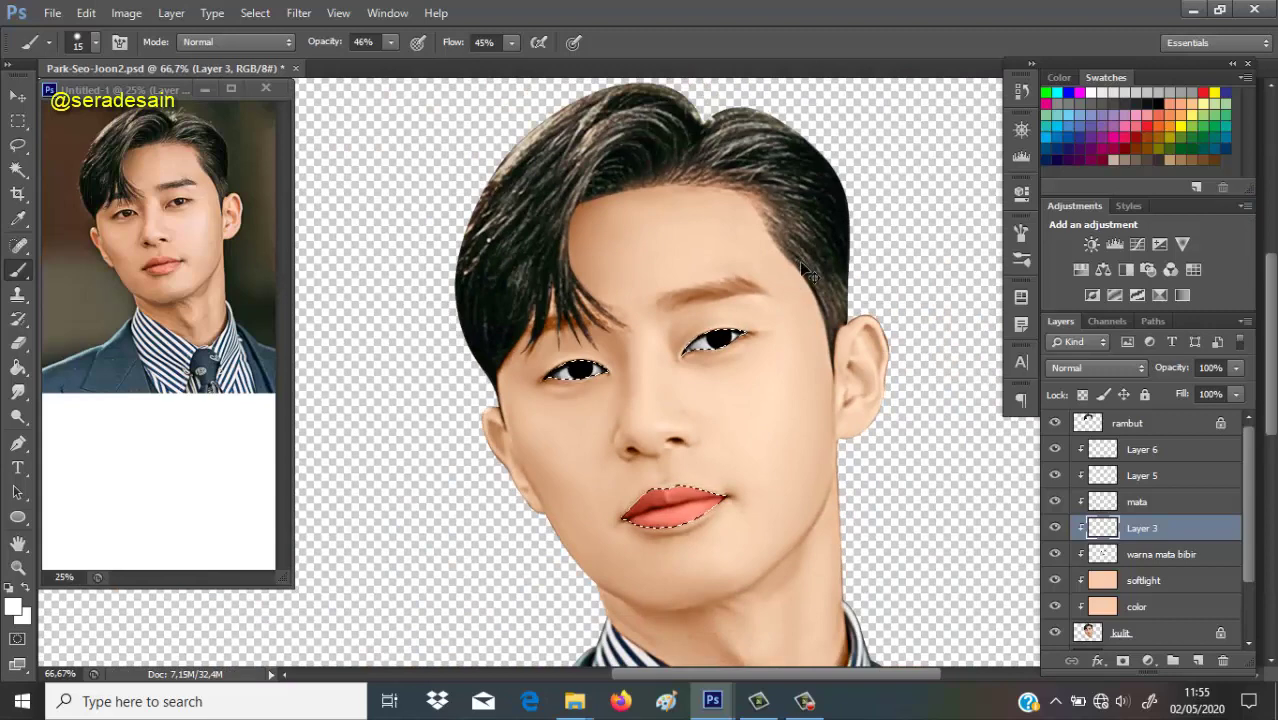
{"action": "key", "text": "ctrl+plus"}
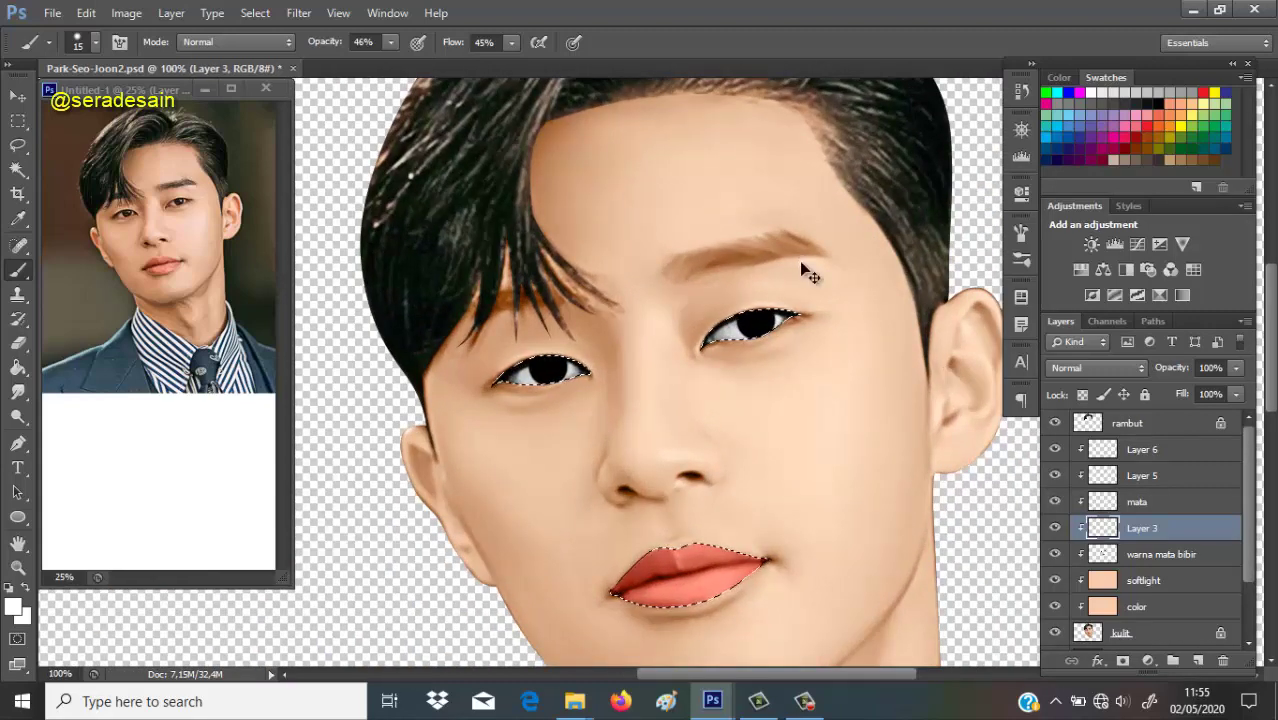
{"action": "key", "text": "ctrl+plus"}
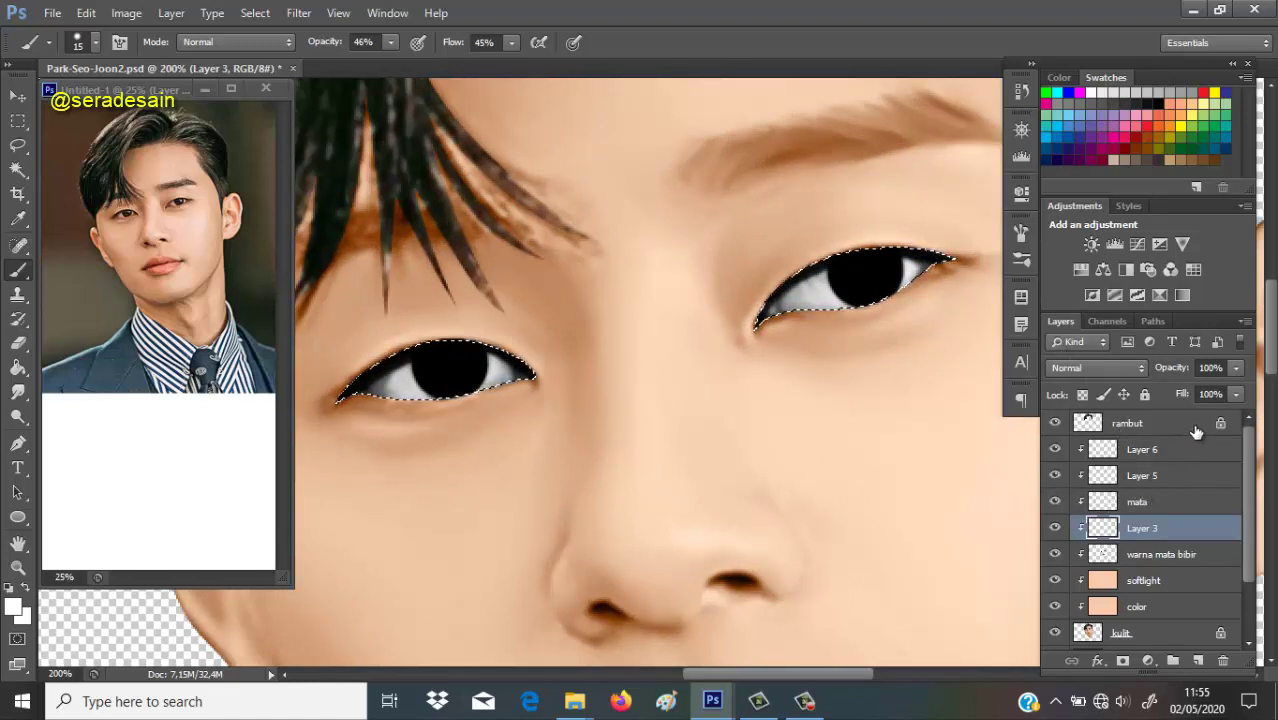
Rename Layer 5 as pupil.
{"action": "left_click", "coordinate": [1145, 452]}
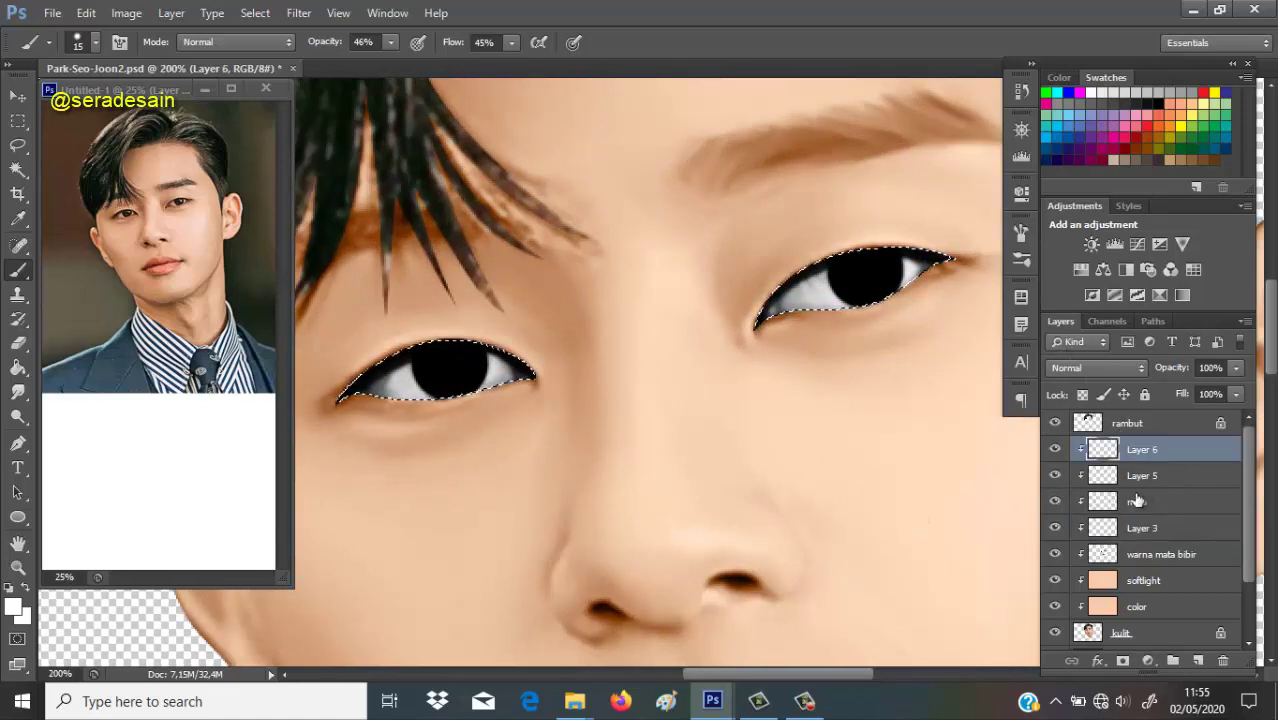
{"action": "left_click", "coordinate": [1145, 480]}
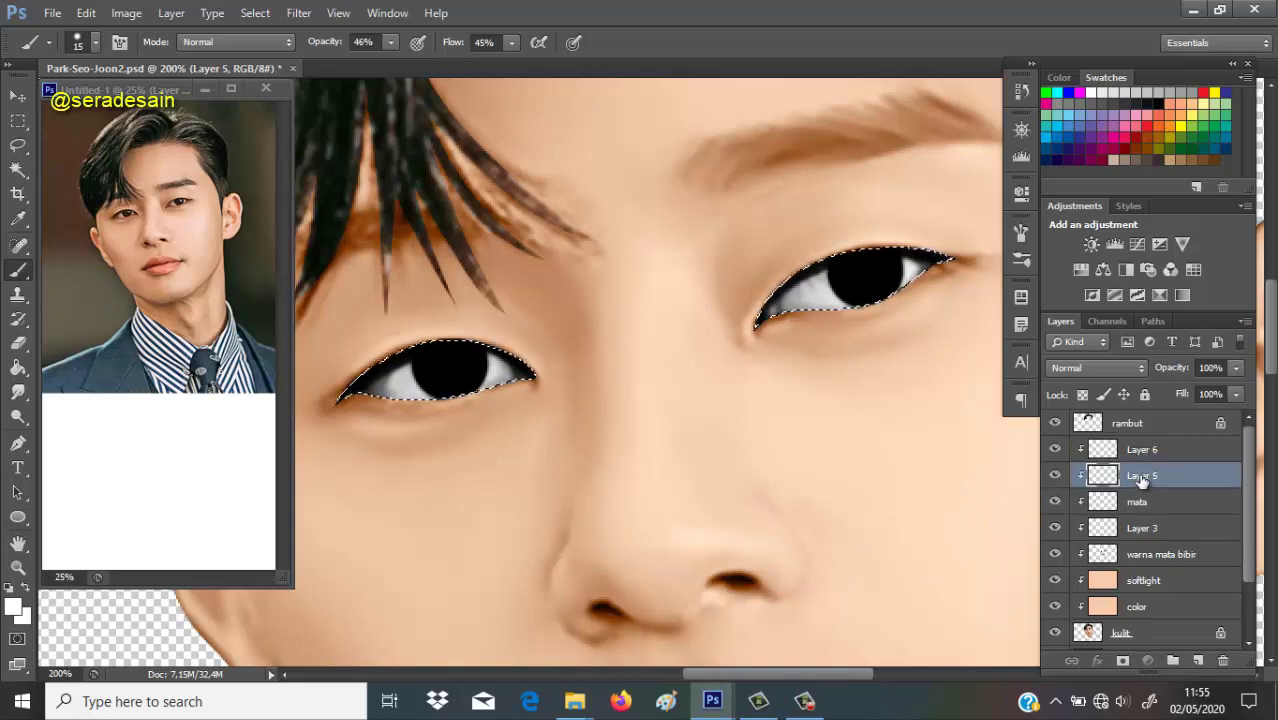
{"action": "double_click", "coordinate": [1142, 476]}
{"action": "type", "text": "Bup"}
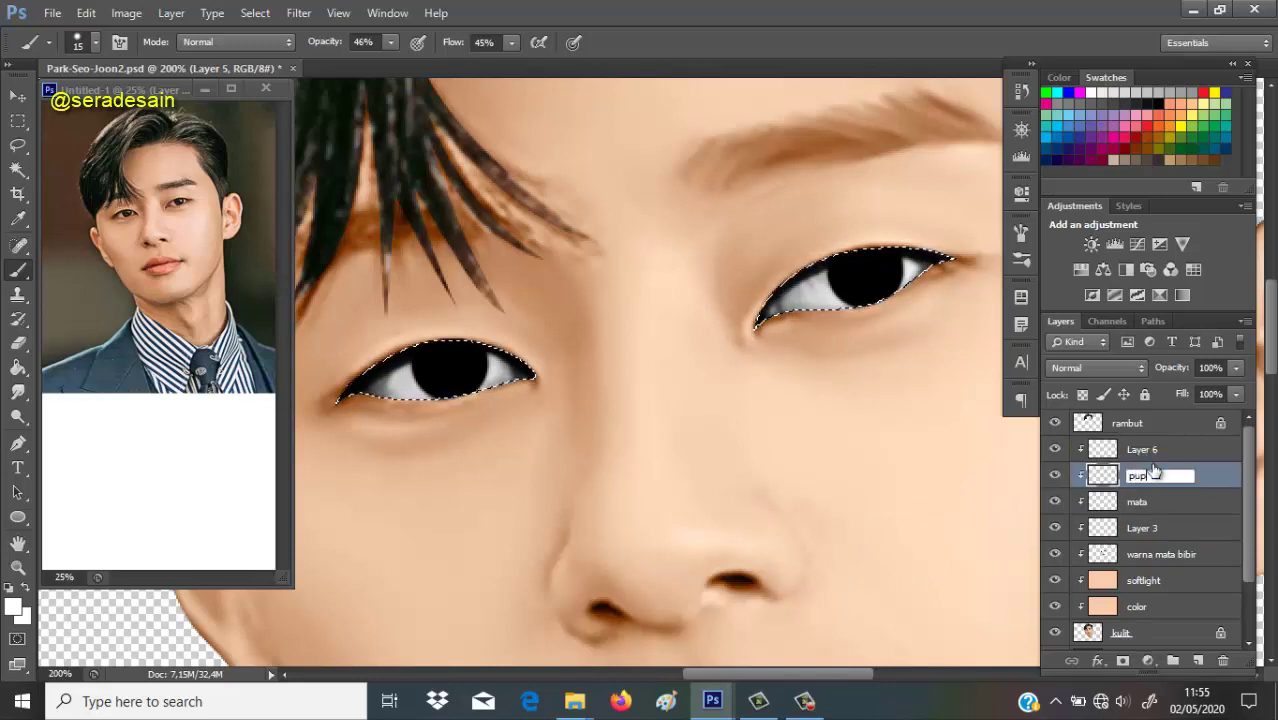
{"action": "type", "text": "il"}
{"action": "key", "text": "Return"}
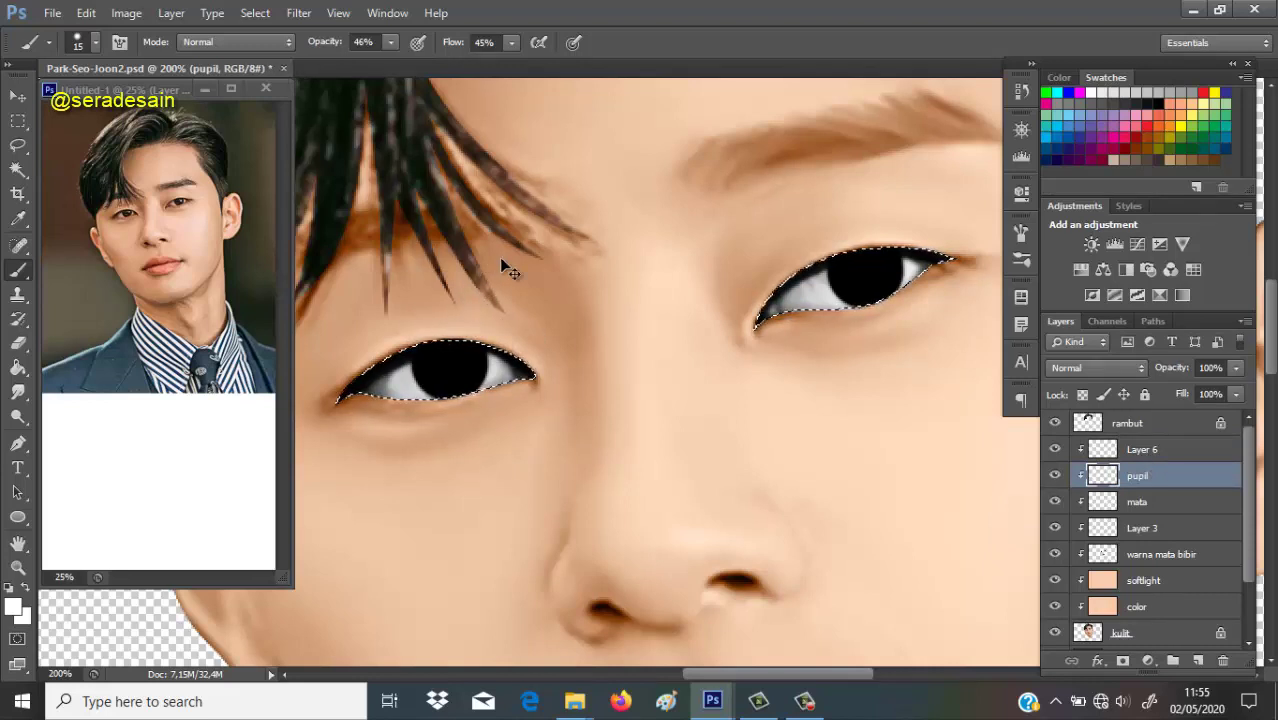
Paint dark brown (422209) inside the black iris of the eye below the fringe on the pupil layer with a 10 px brush.
{"action": "scroll", "coordinate": [501, 260], "scroll_direction": "up", "scroll_amount": 1}
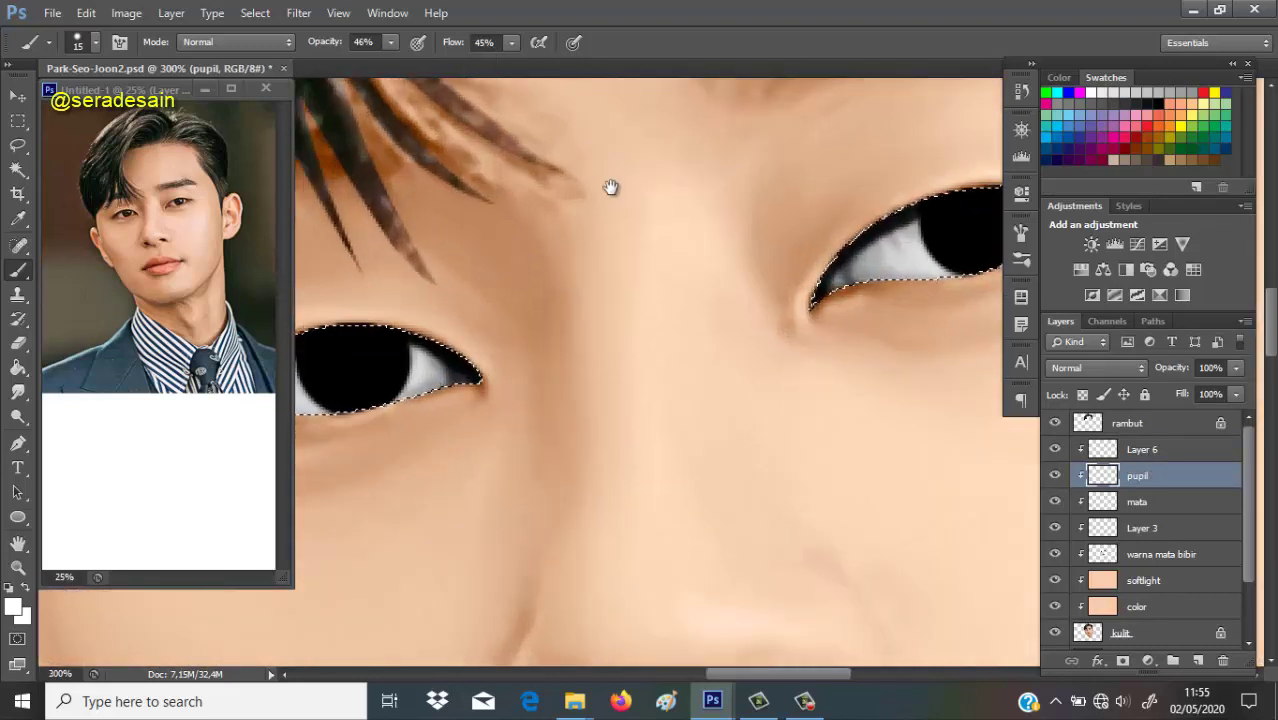
{"action": "left_click_drag", "start_coordinate": [607, 185], "coordinate": [677, 234]}
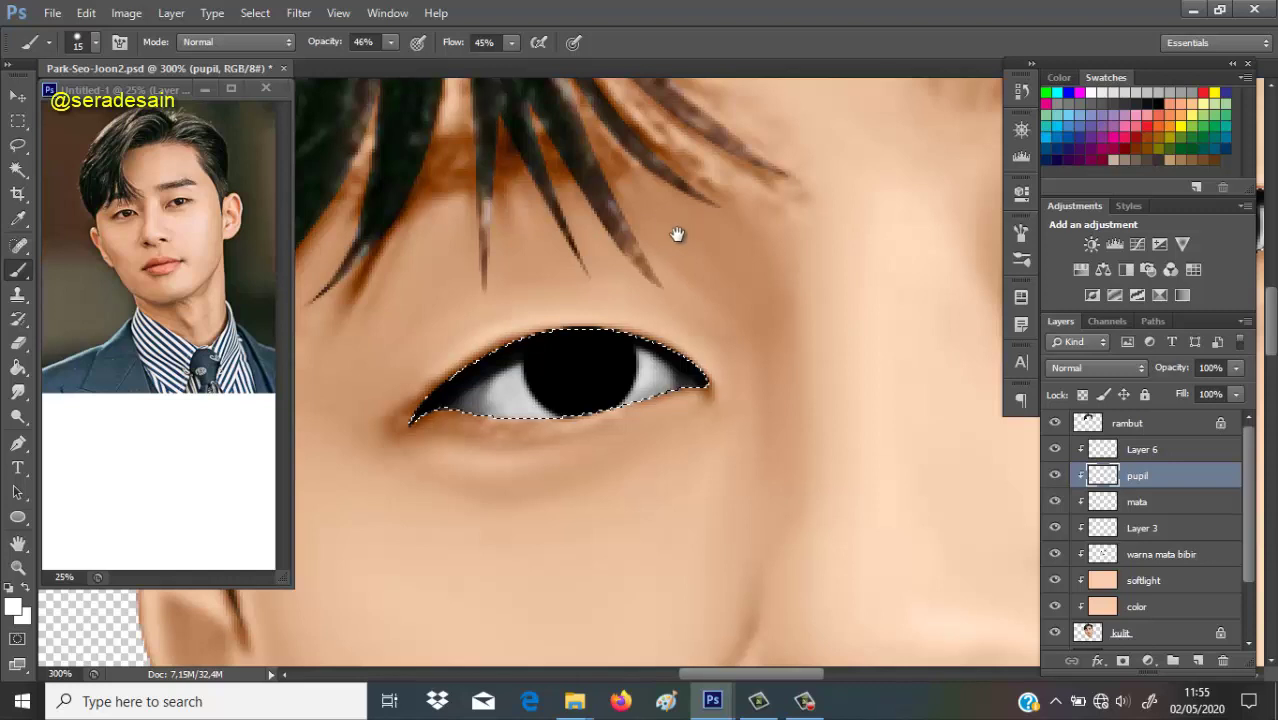
{"action": "left_click", "coordinate": [632, 160], "text": "alt"}
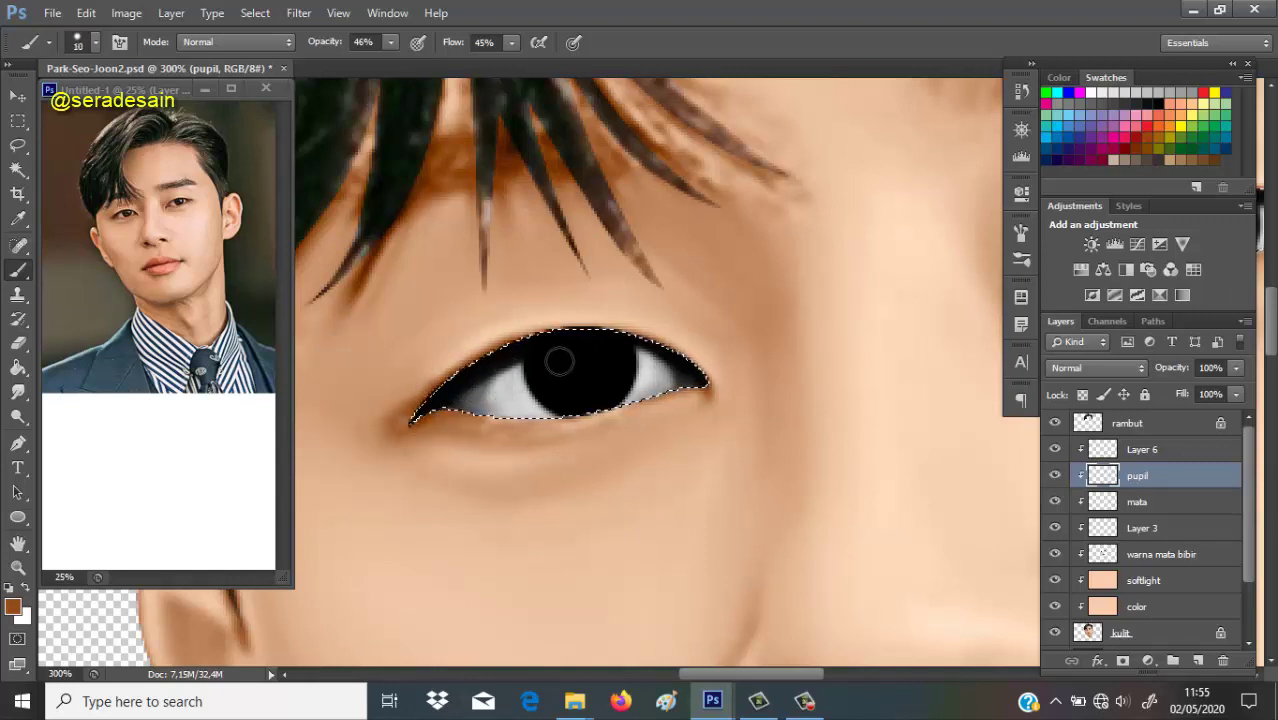
{"action": "key", "text": "ctrl+plus"}
{"action": "left_click_drag", "start_coordinate": [463, 323], "coordinate": [466, 299]}
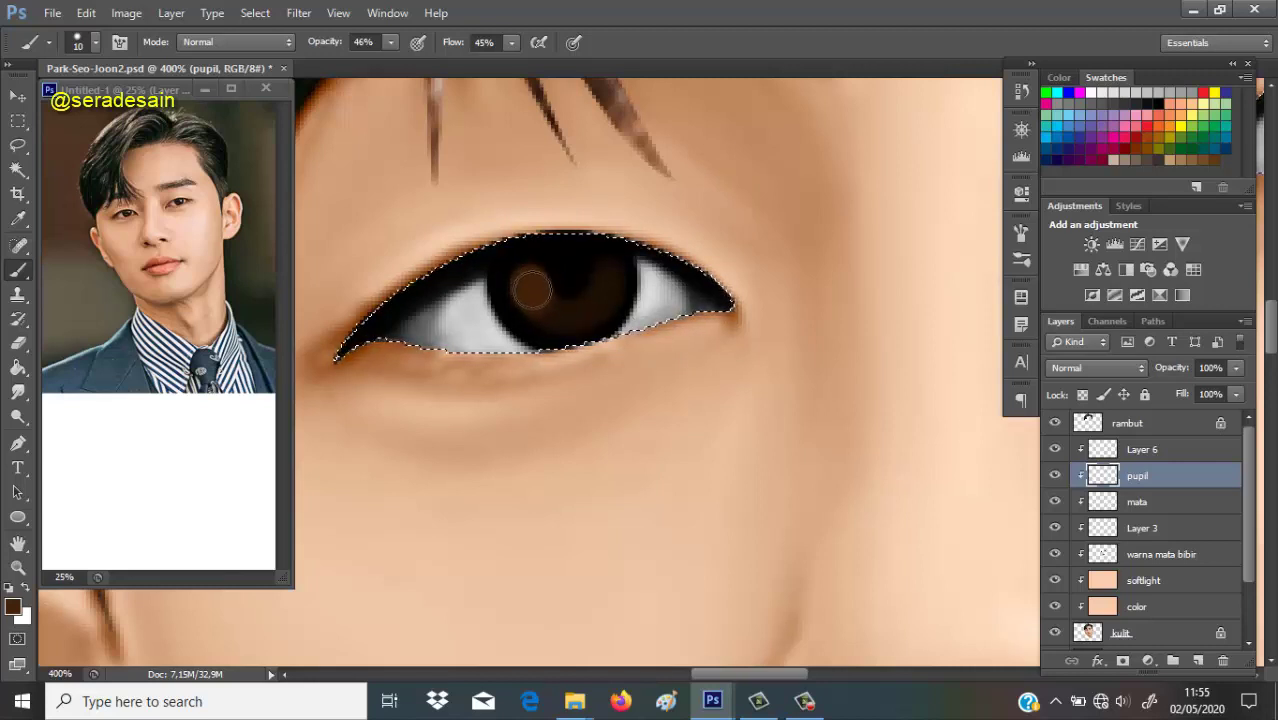
{"action": "mouse_move", "coordinate": [531, 281]}
{"action": "left_mouse_down"}
{"action": "mouse_move", "coordinate": [542, 240]}
{"action": "mouse_move", "coordinate": [599, 277]}
{"action": "mouse_move", "coordinate": [531, 288]}
{"action": "mouse_move", "coordinate": [549, 305]}
{"action": "mouse_move", "coordinate": [540, 292]}
{"action": "mouse_move", "coordinate": [590, 300]}
{"action": "mouse_move", "coordinate": [600, 285]}
{"action": "left_mouse_up"}
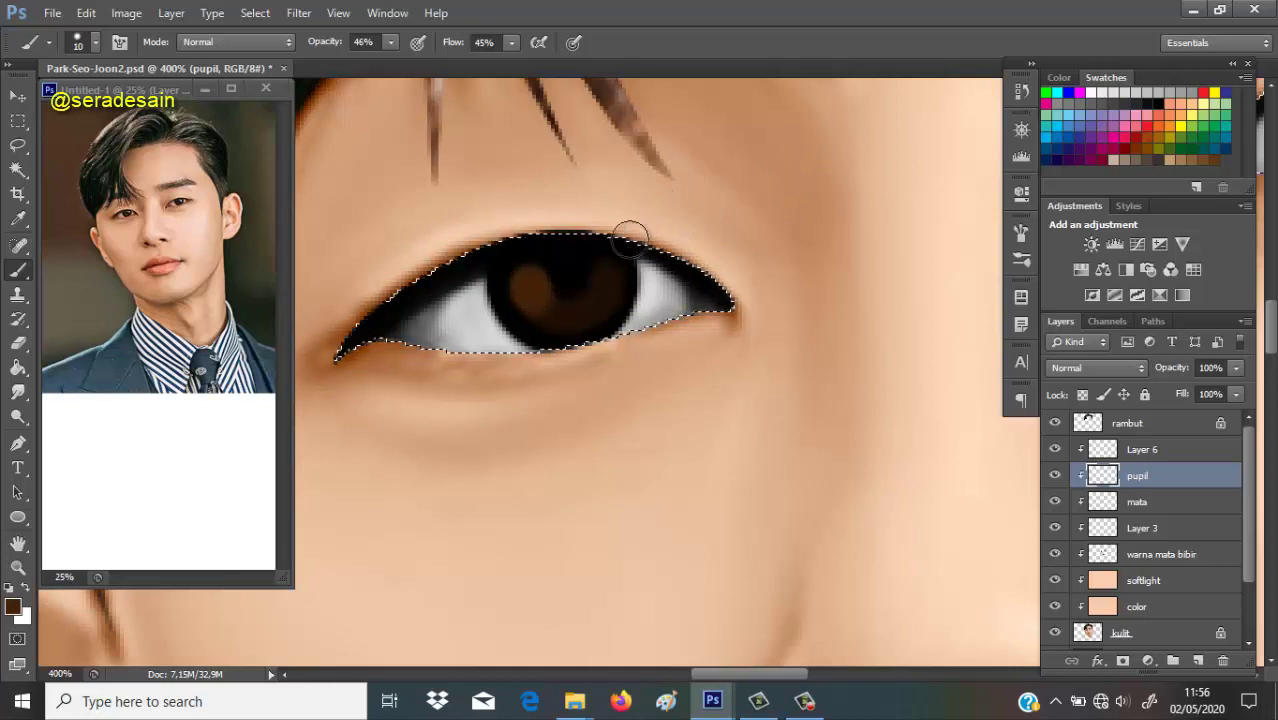
{"action": "left_click_drag", "start_coordinate": [612, 257], "coordinate": [571, 257]}
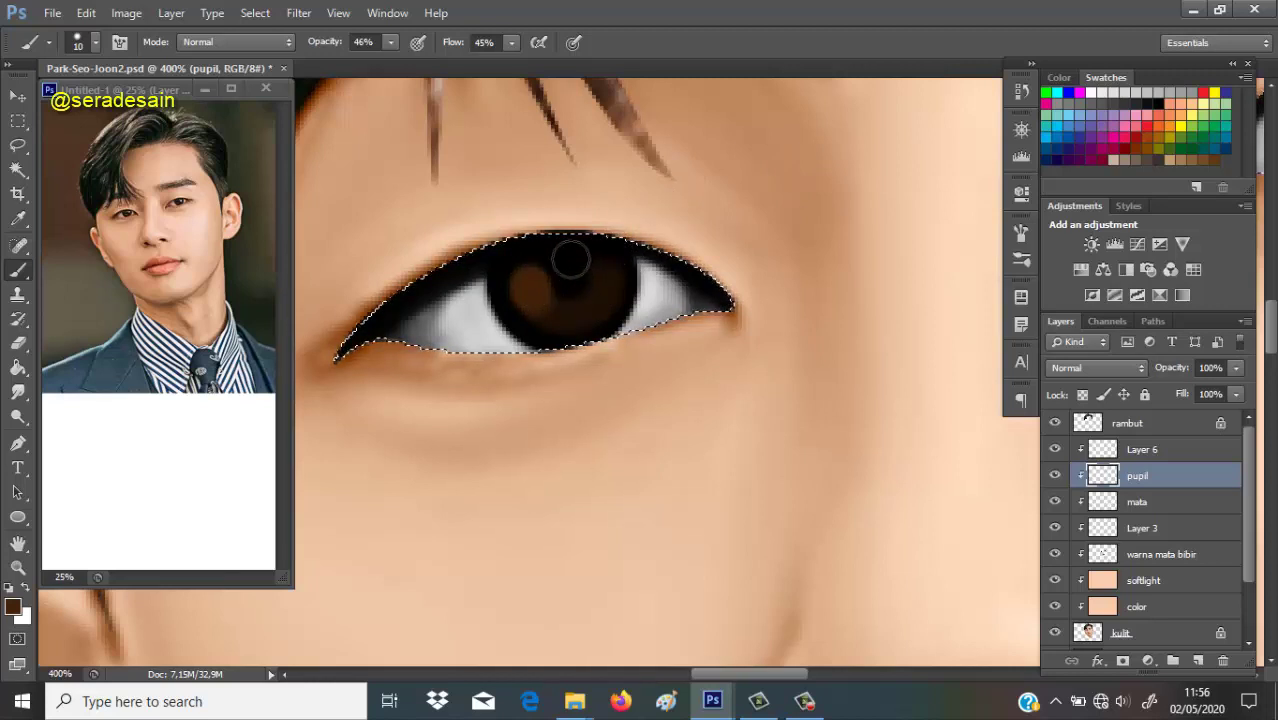
Enlarge the reference photo to 50% with the face in view, and strengthen the brown in the iris of the eye below the fringe.
{"action": "left_click", "coordinate": [131, 246]}
{"action": "key", "text": "ctrl+plus"}
{"action": "key", "text": "ctrl+plus"}
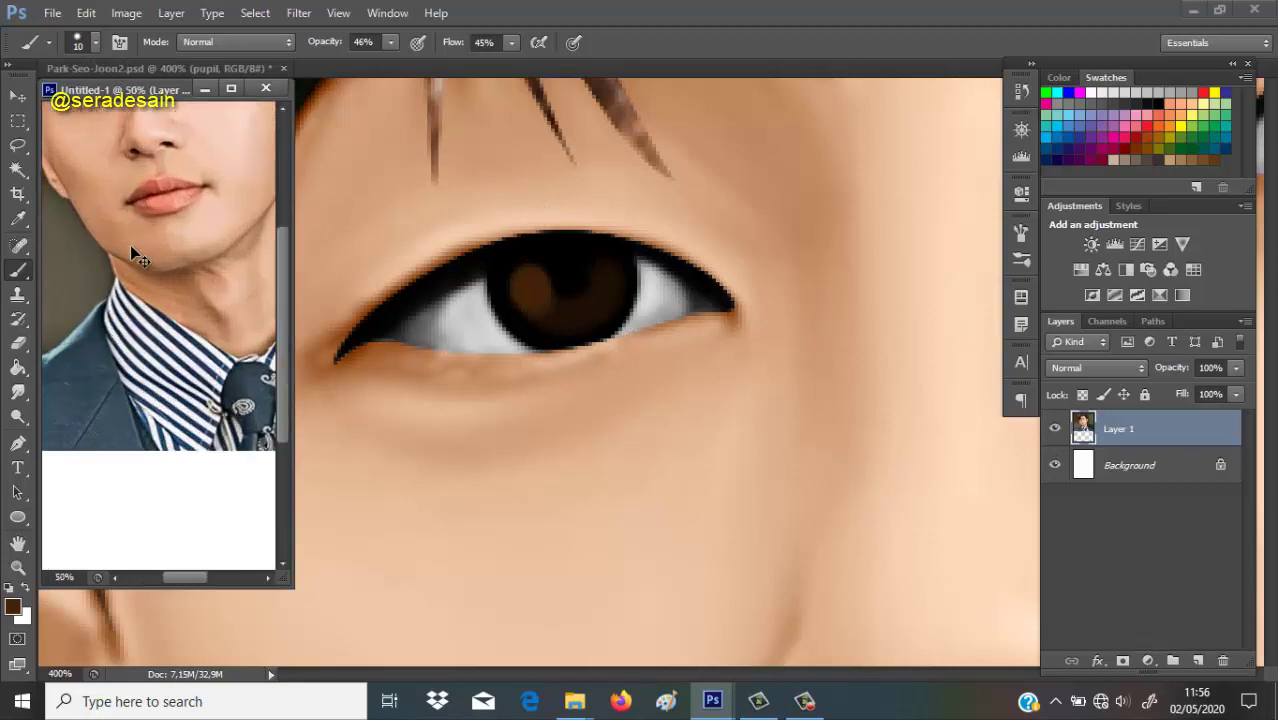
{"action": "scroll", "coordinate": [163, 277], "scroll_direction": "up", "scroll_amount": 3}
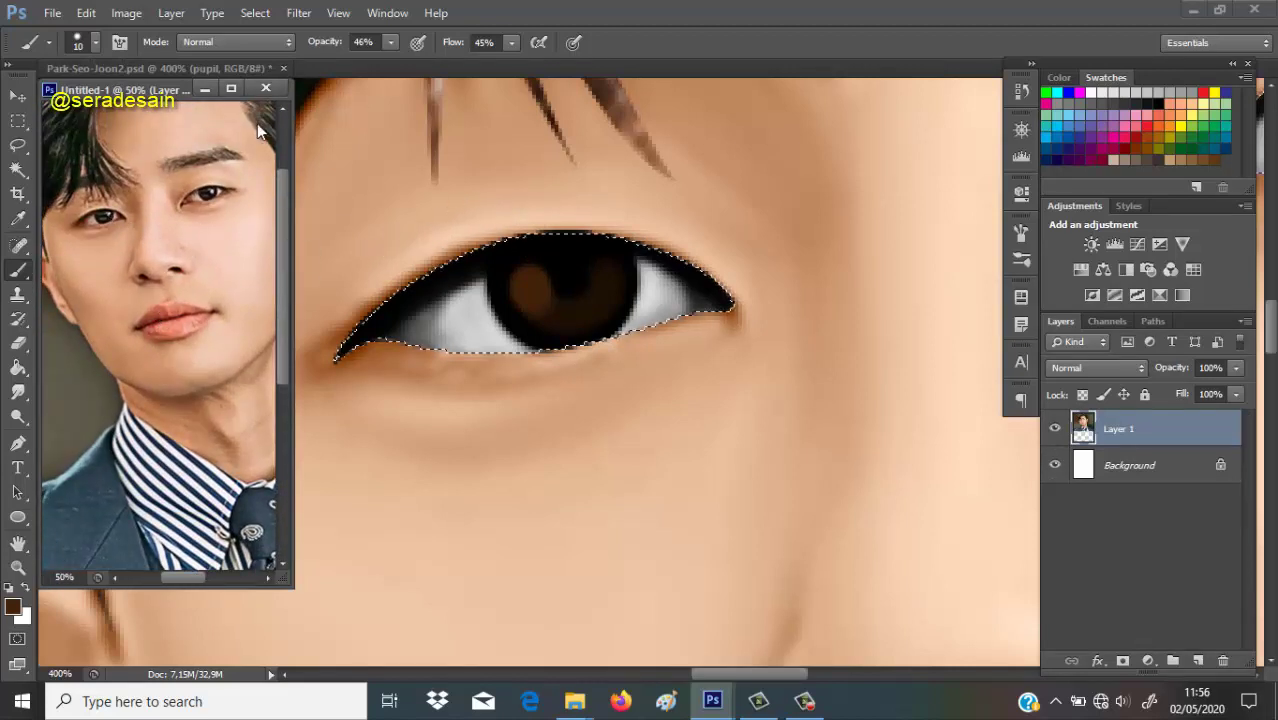
{"action": "key", "text": "ctrl+Tab"}
{"action": "mouse_move", "coordinate": [527, 287]}
{"action": "left_mouse_down"}
{"action": "mouse_move", "coordinate": [566, 311]}
{"action": "mouse_move", "coordinate": [557, 297]}
{"action": "mouse_move", "coordinate": [570, 308]}
{"action": "mouse_move", "coordinate": [607, 271]}
{"action": "mouse_move", "coordinate": [562, 300]}
{"action": "left_mouse_up"}
Set the foreground color to white (ffffff) and paint small light reflections in the brown iris with a 4 to 6 px brush.
{"action": "key", "text": "bracketleft"}
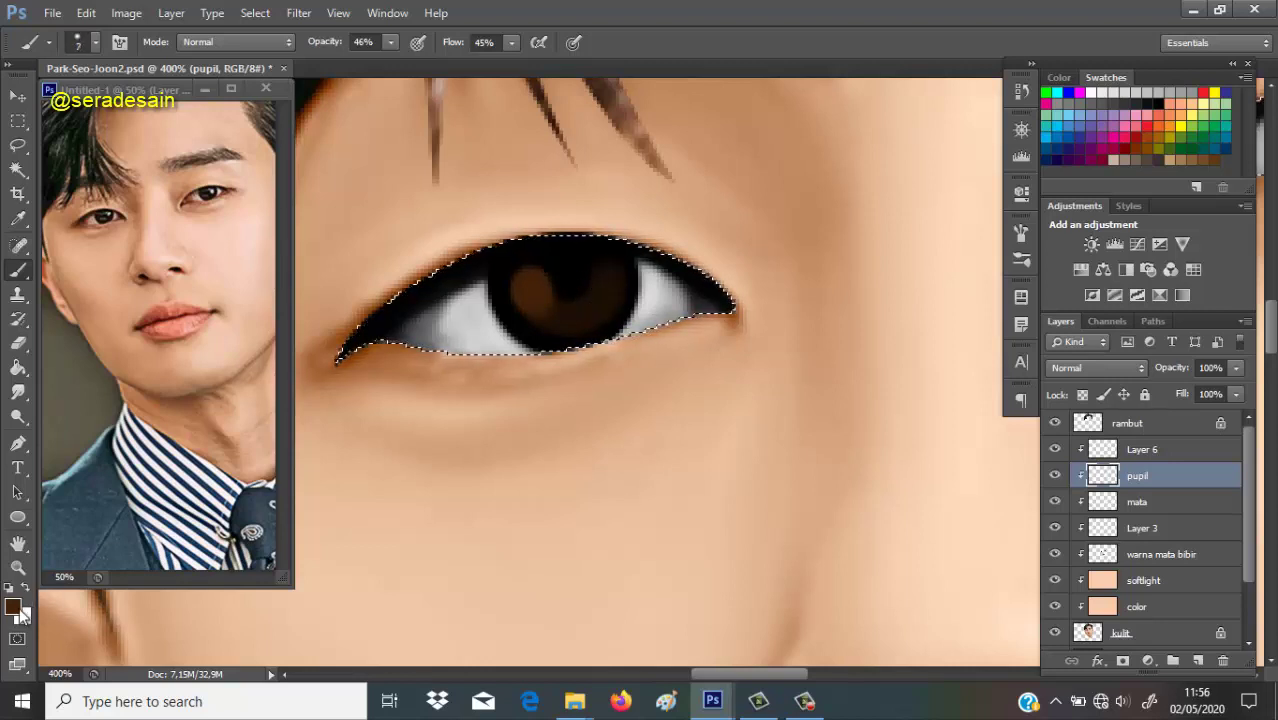
{"action": "left_click", "coordinate": [14, 608]}
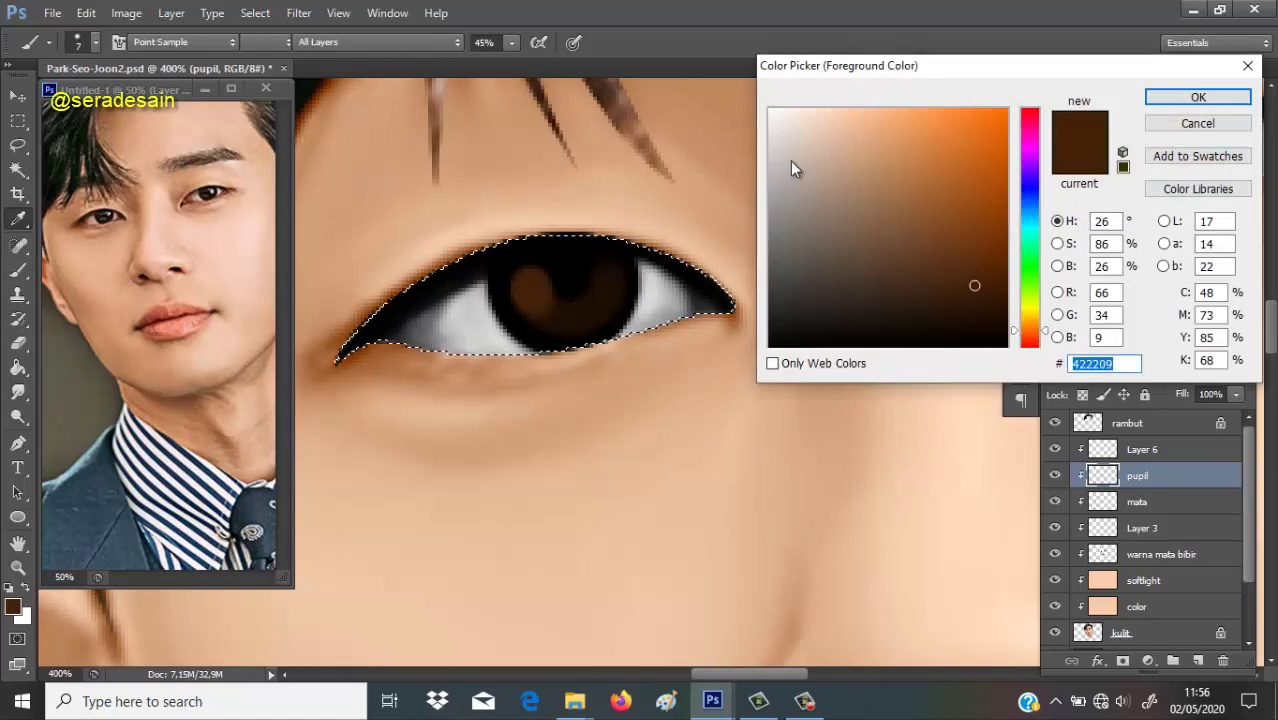
{"action": "left_click_drag", "start_coordinate": [778, 135], "coordinate": [767, 107]}
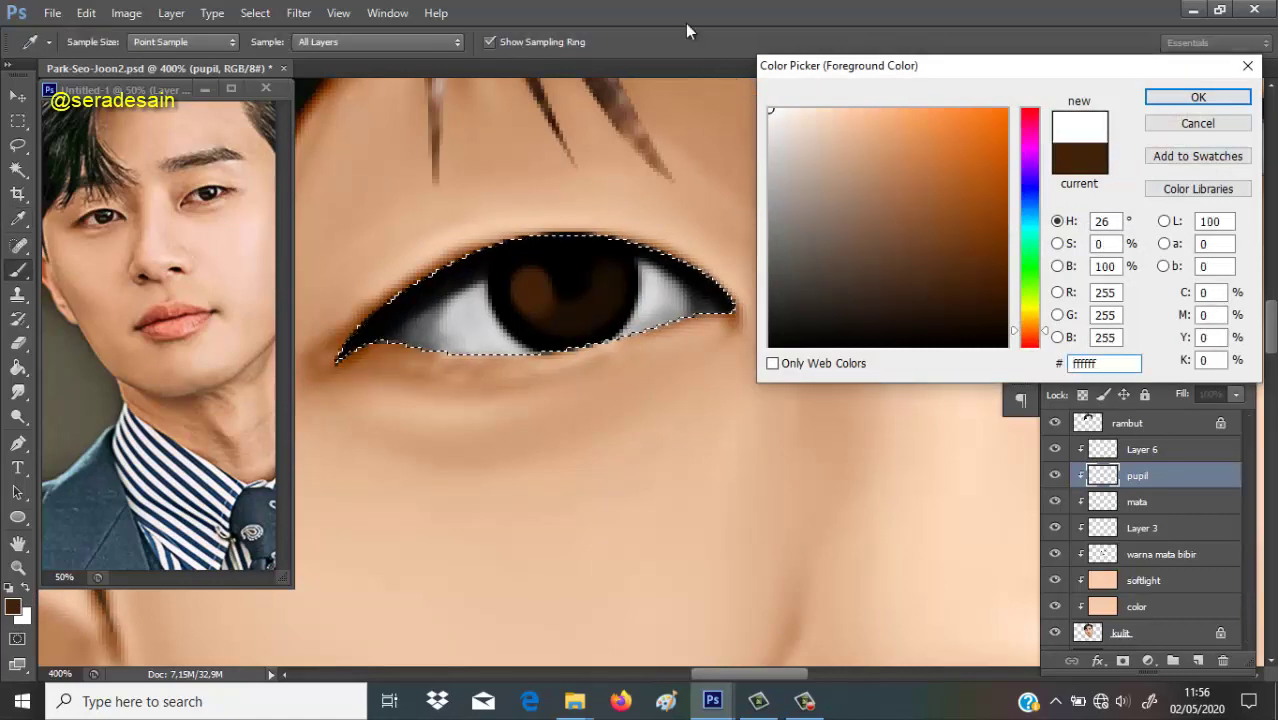
{"action": "key", "text": "Return"}
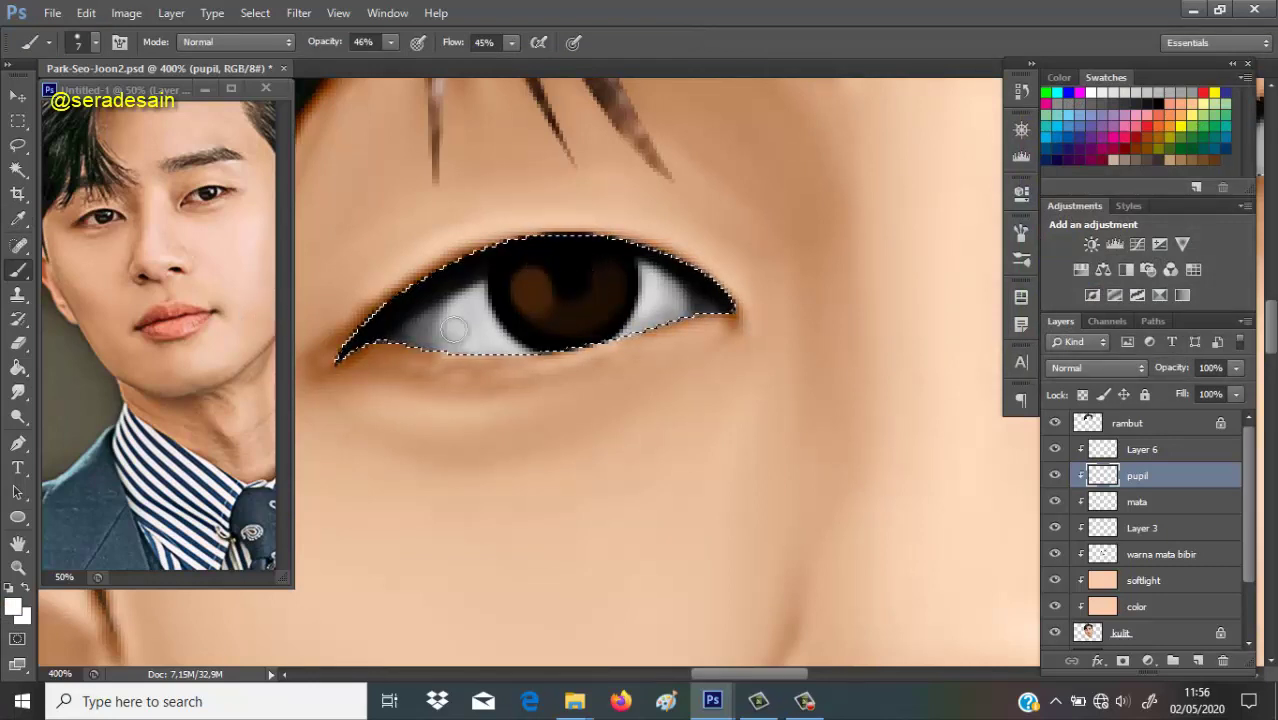
{"action": "key", "text": "bracketleft"}
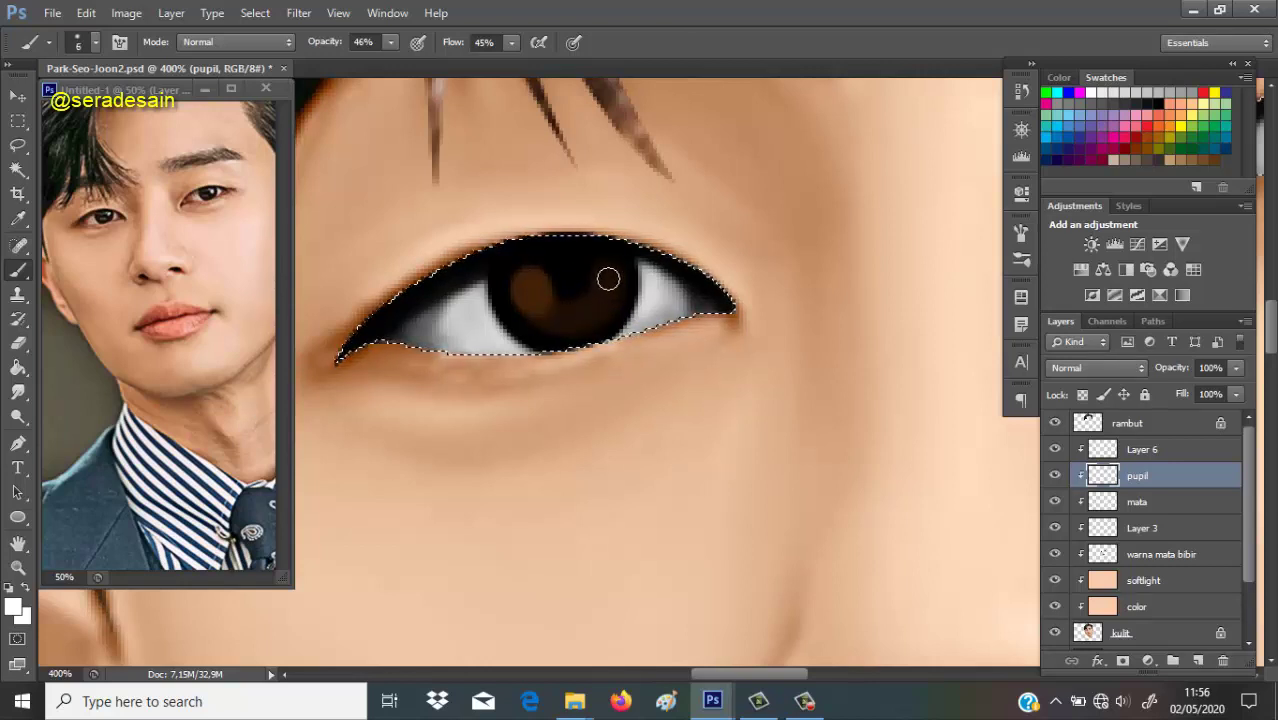
{"action": "mouse_move", "coordinate": [609, 277]}
{"action": "left_mouse_down"}
{"action": "mouse_move", "coordinate": [546, 270]}
{"action": "mouse_move", "coordinate": [612, 282]}
{"action": "left_mouse_up"}
{"action": "key", "text": "bracketleft"}
{"action": "key", "text": "bracketleft"}
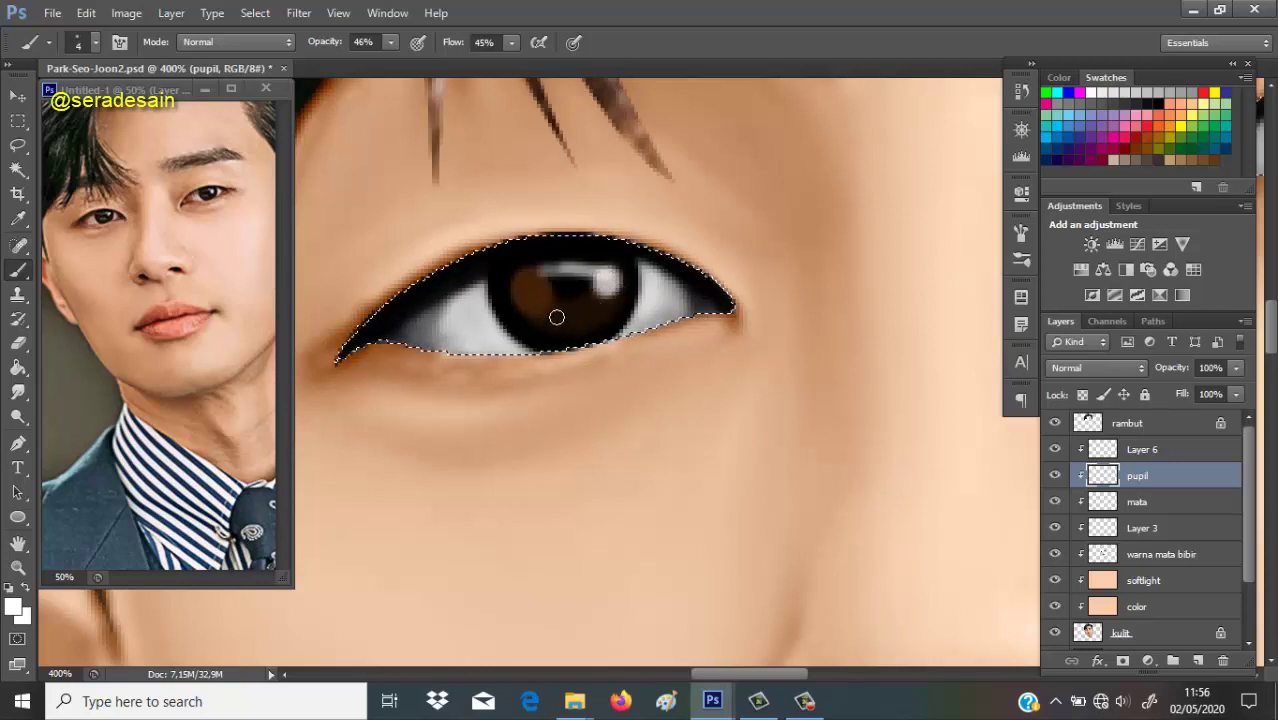
{"action": "key", "text": "bracketright"}
{"action": "key", "text": "bracketright"}
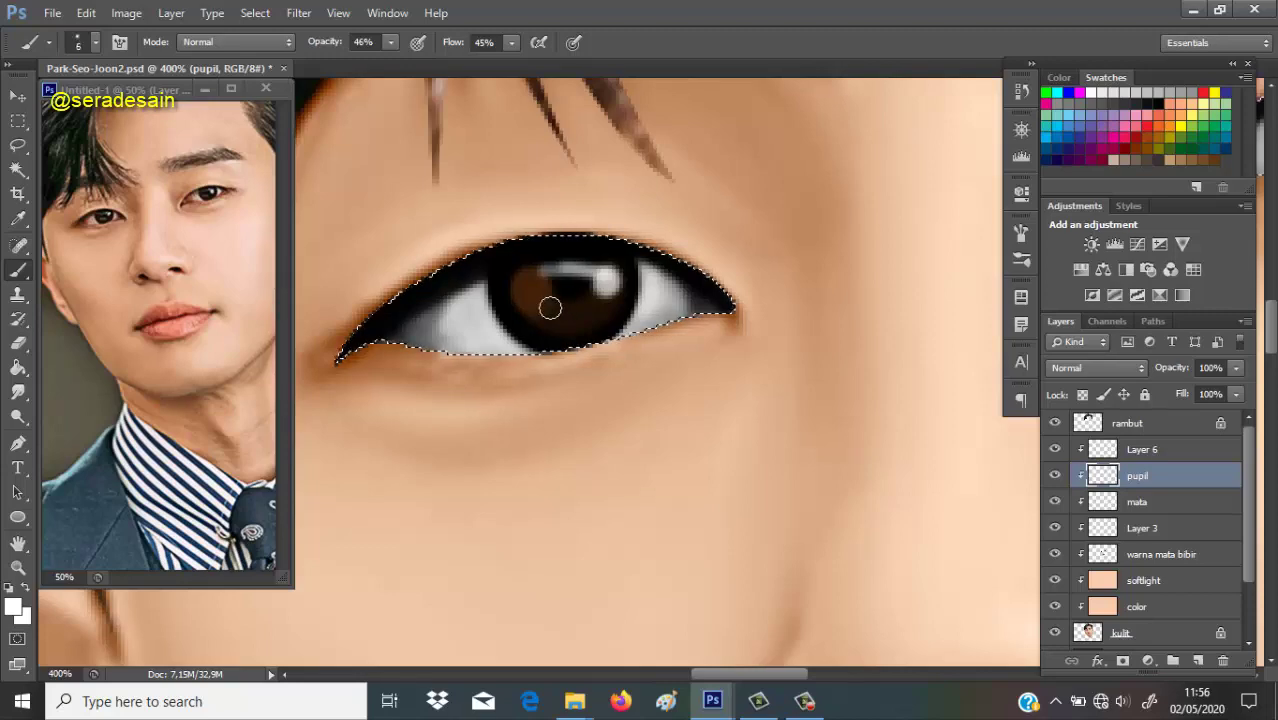
{"action": "left_click", "coordinate": [550, 308]}
{"action": "left_click", "coordinate": [594, 307]}
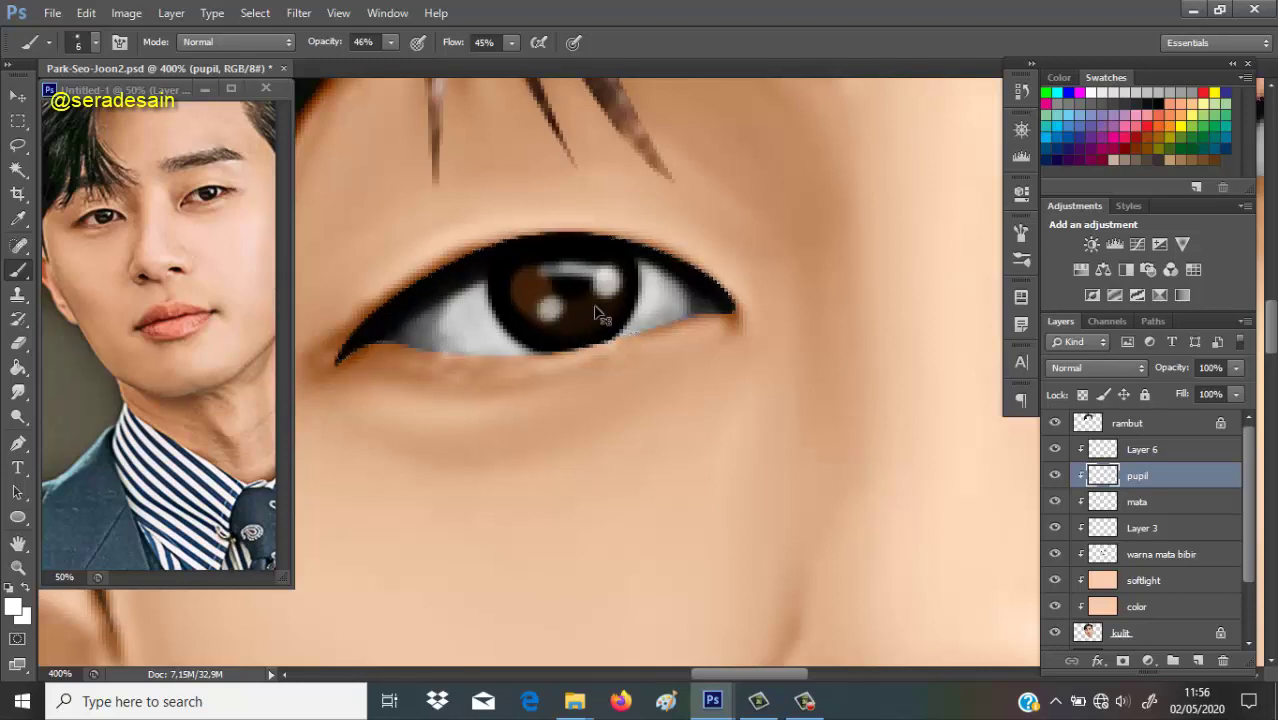
Clear the eye and lip selection, and duplicate the pupil layer with the copy placed on the iris of the other eye.
{"action": "key", "text": "ctrl+minus"}
{"action": "key", "text": "ctrl+minus"}
{"action": "key", "text": "ctrl+minus"}
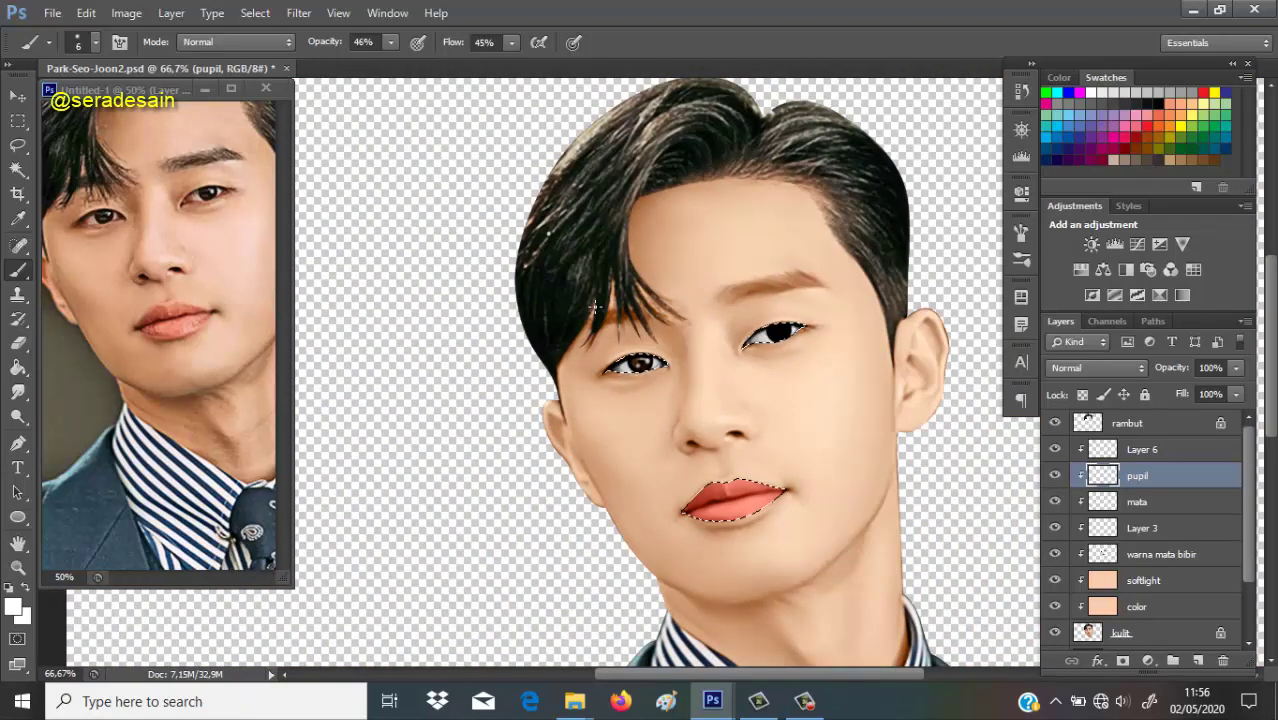
{"action": "key", "text": "ctrl+plus"}
{"action": "key", "text": "ctrl+minus"}
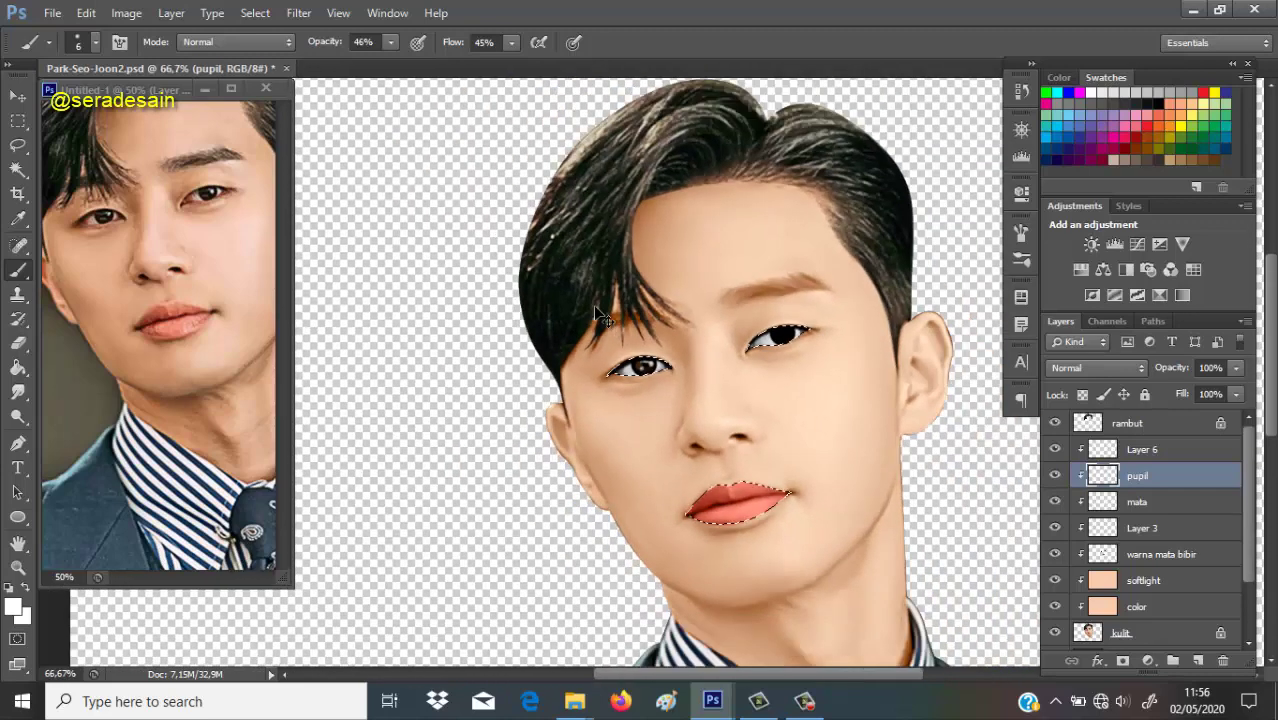
{"action": "key", "text": "ctrl+plus"}
{"action": "key", "text": "ctrl+plus"}
{"action": "mouse_move", "coordinate": [679, 408]}
{"action": "left_mouse_down"}
{"action": "mouse_move", "coordinate": [613, 379]}
{"action": "mouse_move", "coordinate": [533, 386]}
{"action": "left_mouse_up"}
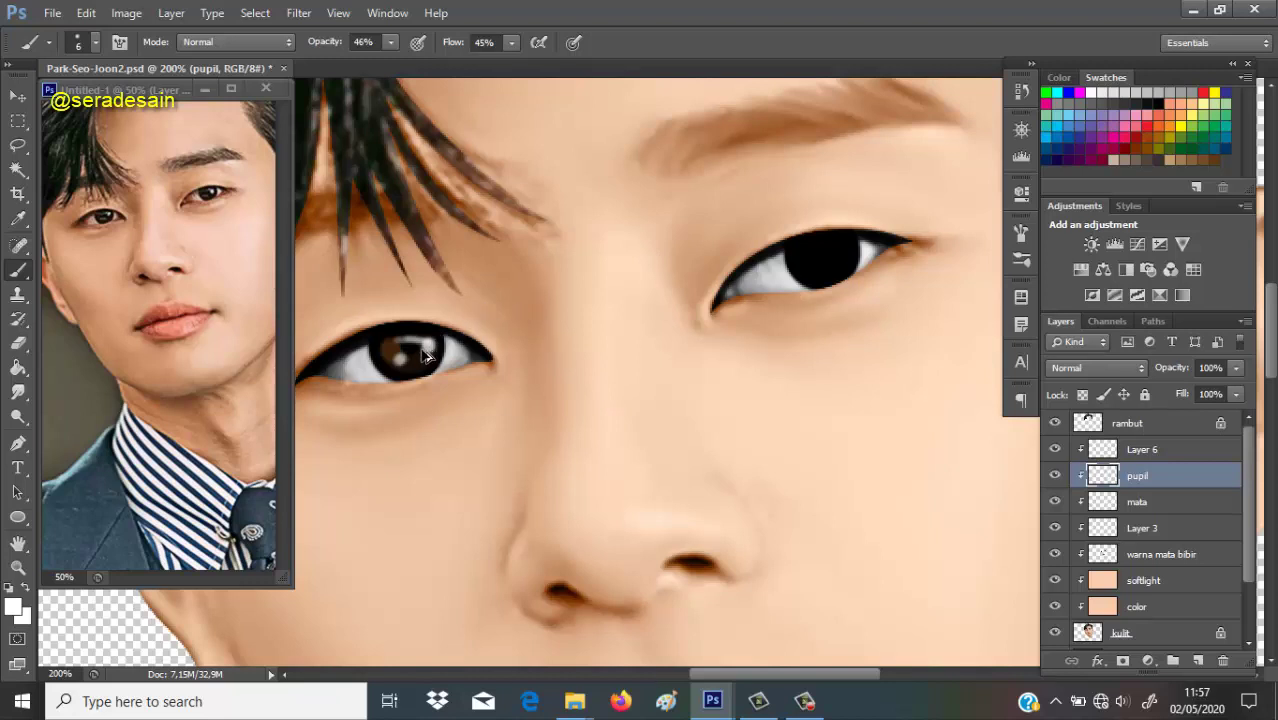
{"action": "left_click_drag", "start_coordinate": [418, 364], "coordinate": [829, 268]}
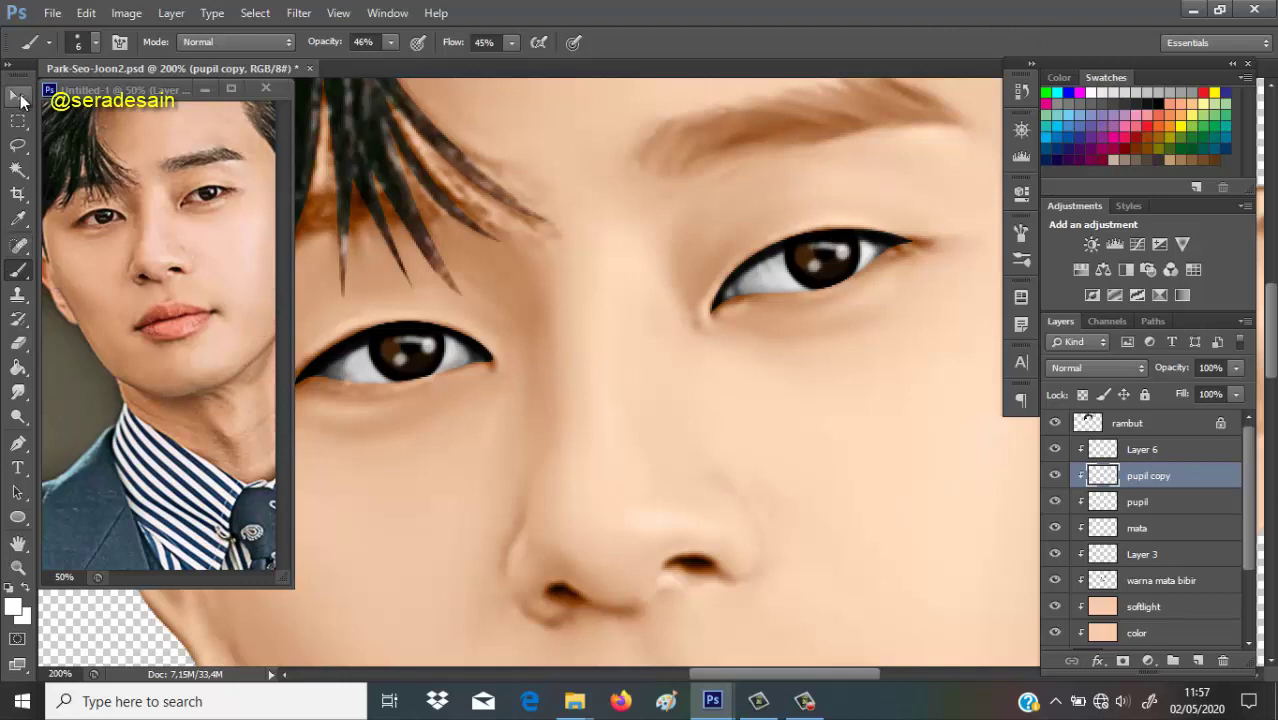
Fine-tune the position of the pupil copy so its brown tones and reflections sit within the iris of the other eye.
{"action": "key", "text": "v"}
{"action": "left_click_drag", "start_coordinate": [818, 258], "coordinate": [838, 256]}
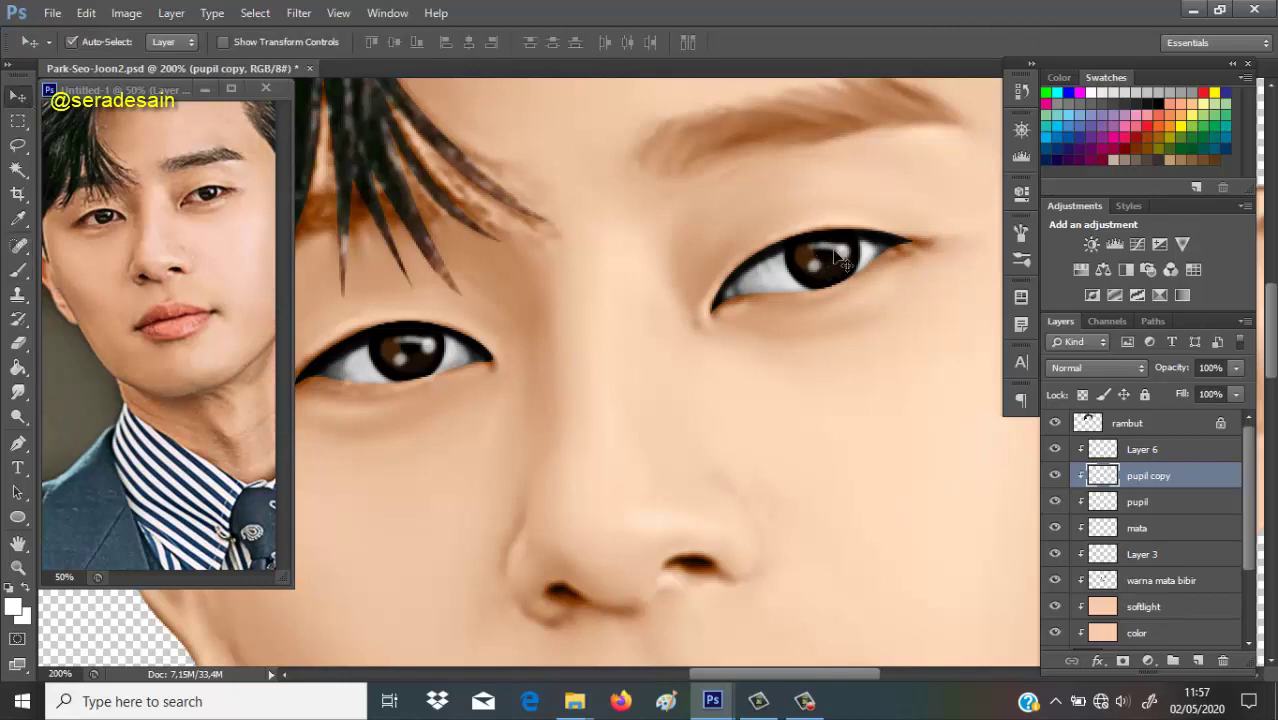
{"action": "key", "text": "Up"}
{"action": "key", "text": "Up"}
{"action": "key", "text": "Down"}
{"action": "key", "text": "p"}
{"action": "key", "text": "ctrl+minus"}
{"action": "key", "text": "ctrl+minus"}
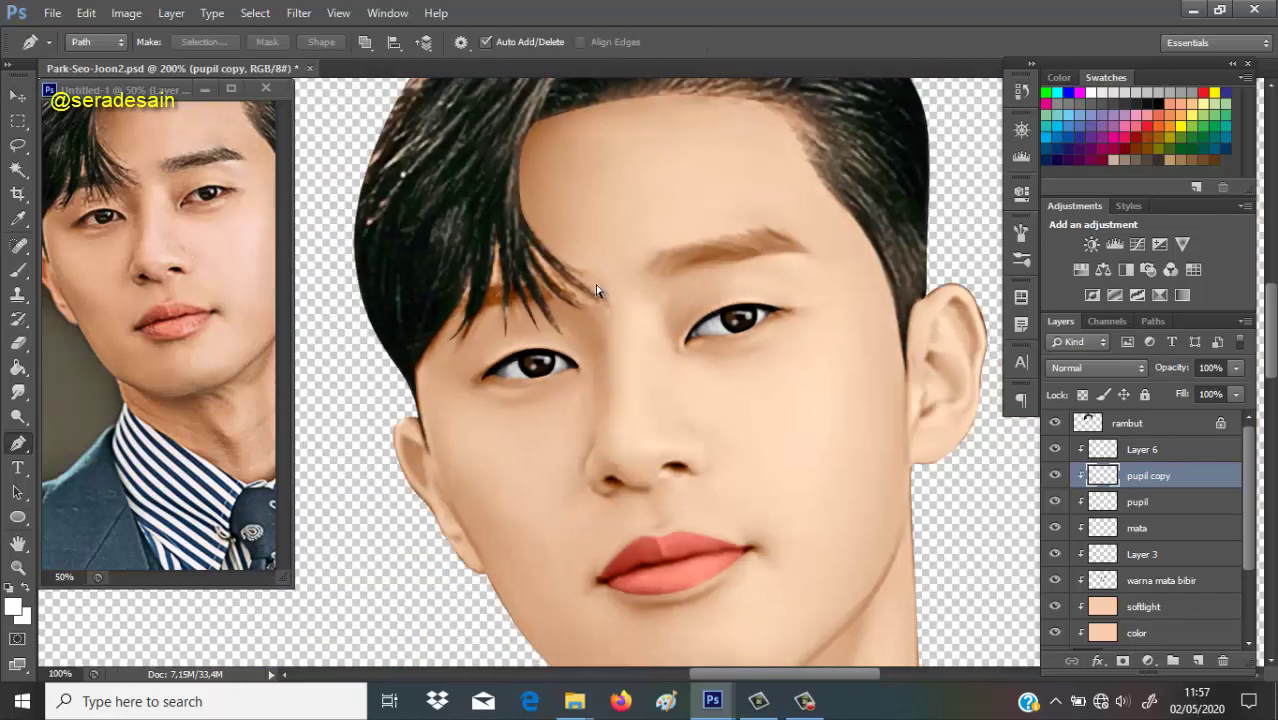
{"action": "key", "text": "ctrl+minus"}
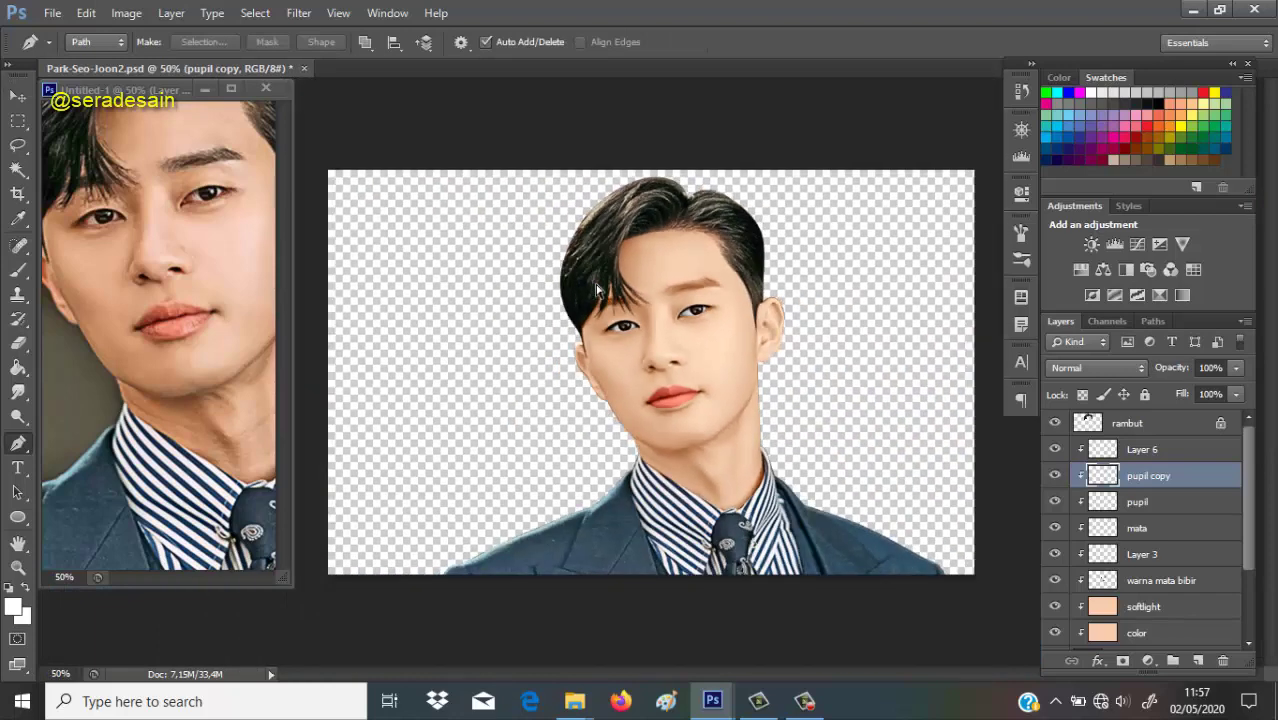